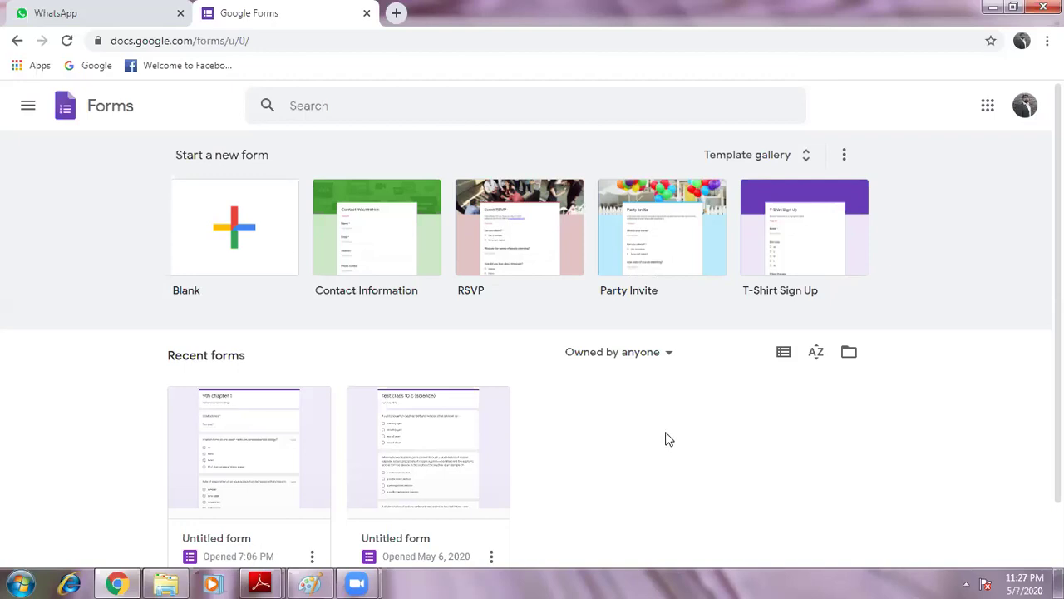
Create a new blank form and look through the question types available for its first question.
left_click(243, 259)
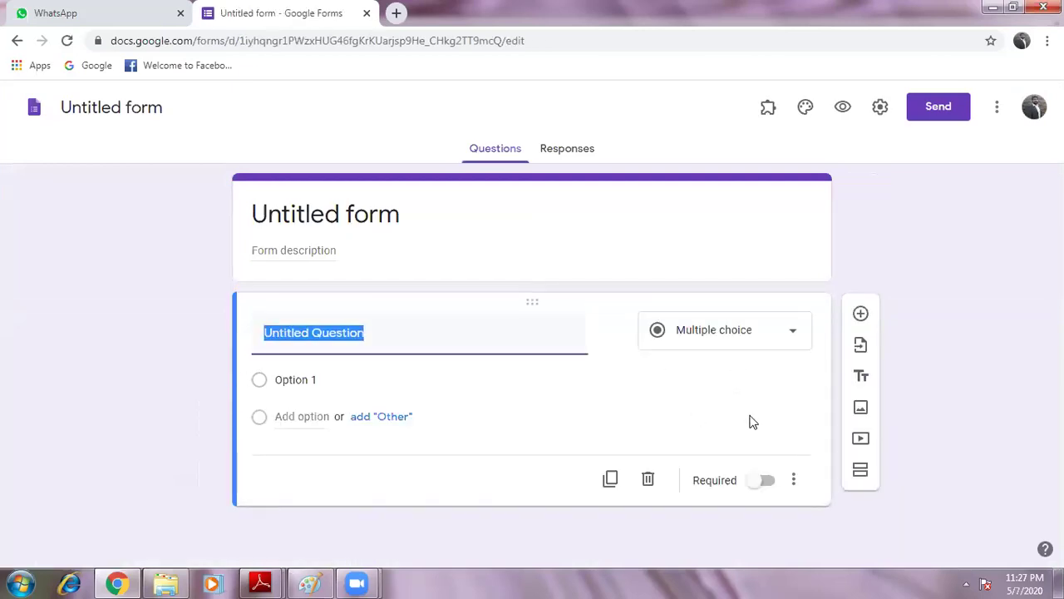
left_click(941, 261)
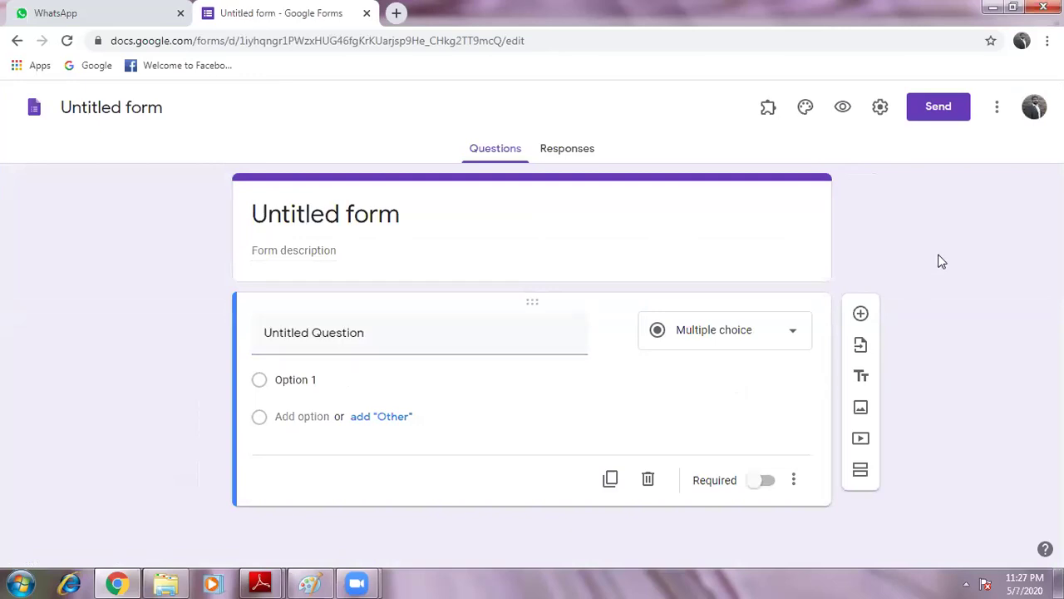
left_click(761, 340)
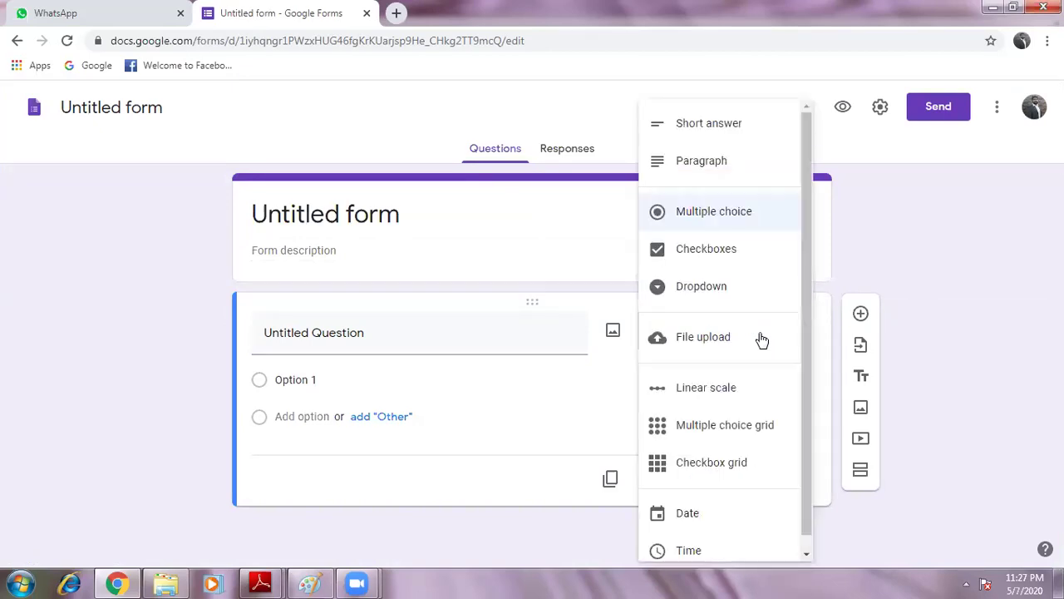
left_click(945, 240)
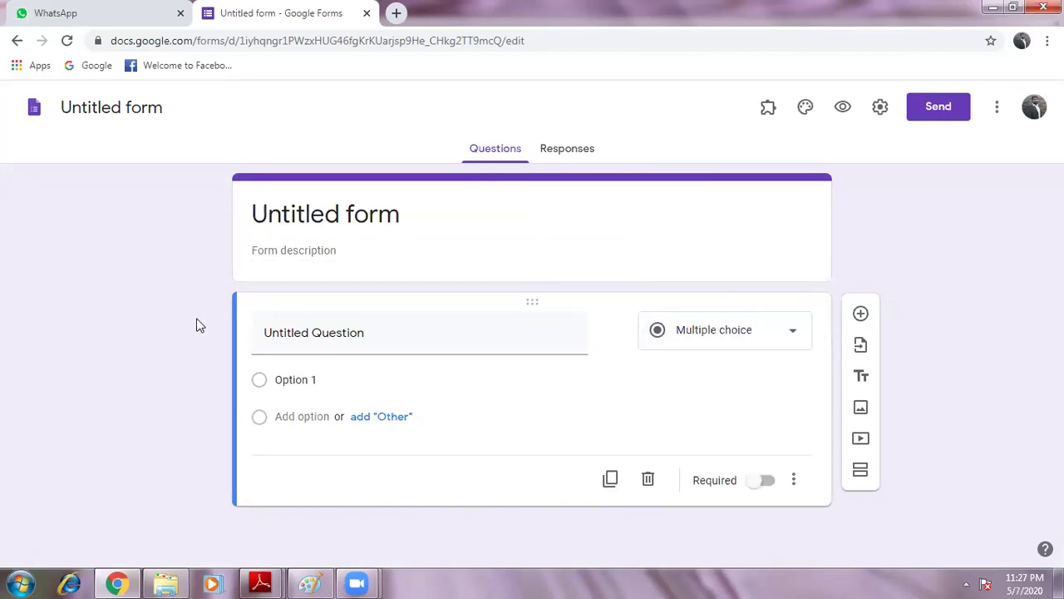
Enter "what is ur name?" as the text of the first question.
left_click(375, 341)
type("what is an")
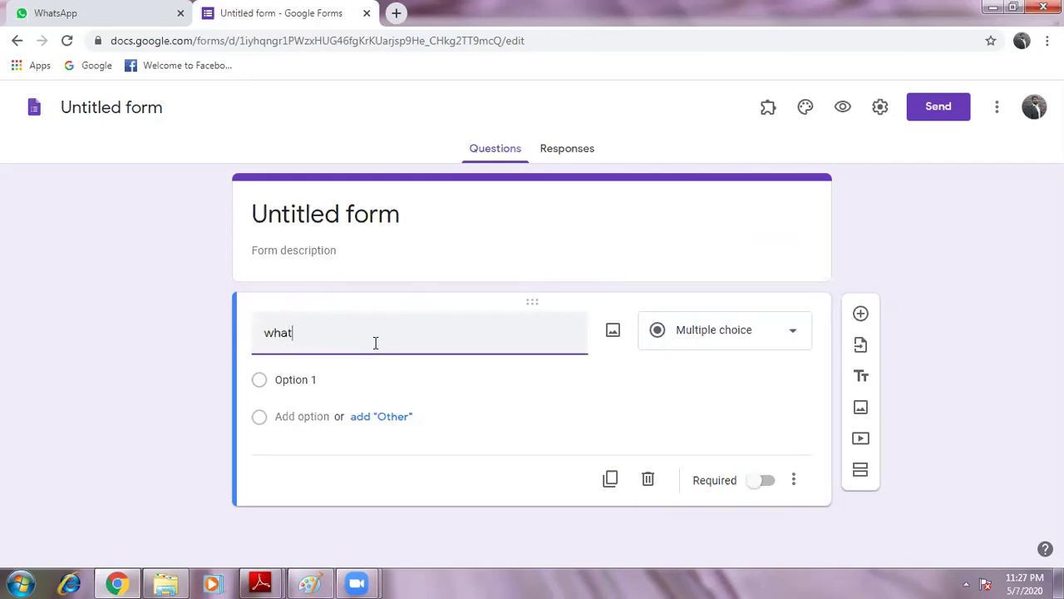
key("BackSpace")
key("BackSpace")
type("ur name")
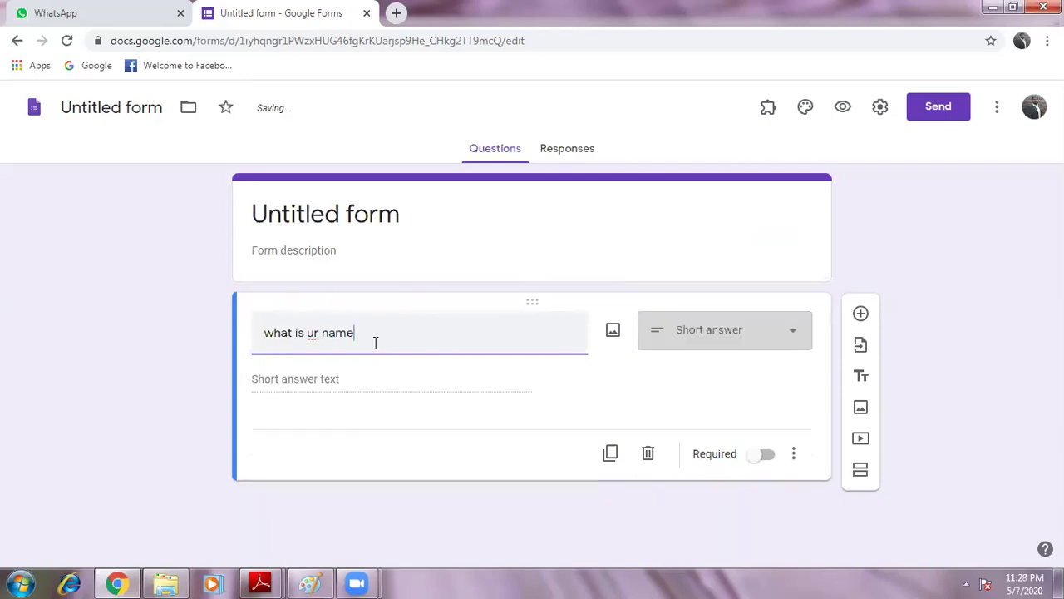
type("?")
Change the first question's text to "what is yourr name?" and check its short answer question type.
left_click(312, 333)
key("BackSpace")
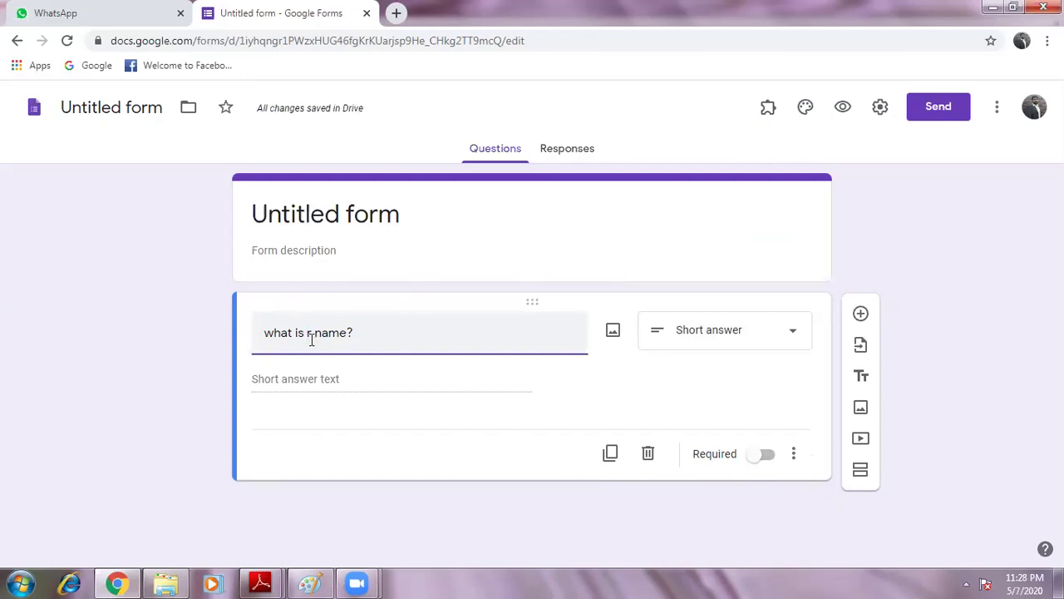
type("your")
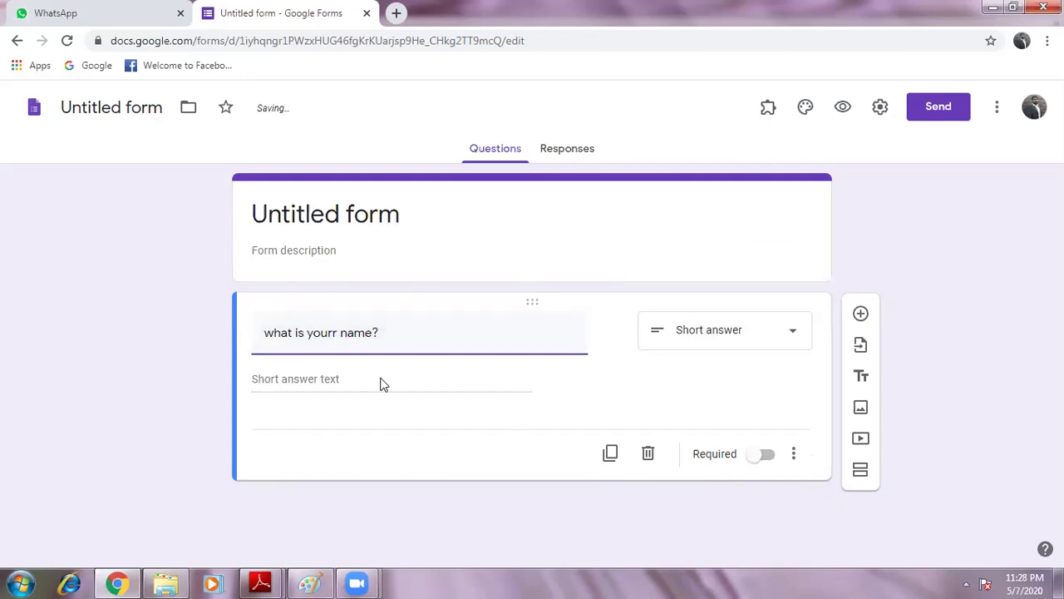
left_click(444, 376)
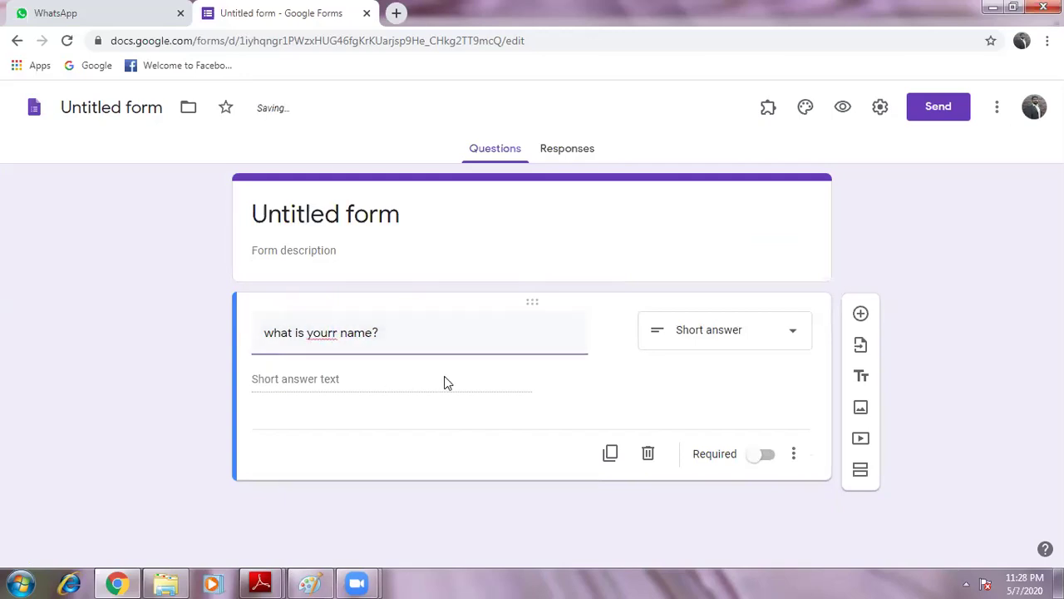
left_click(748, 333)
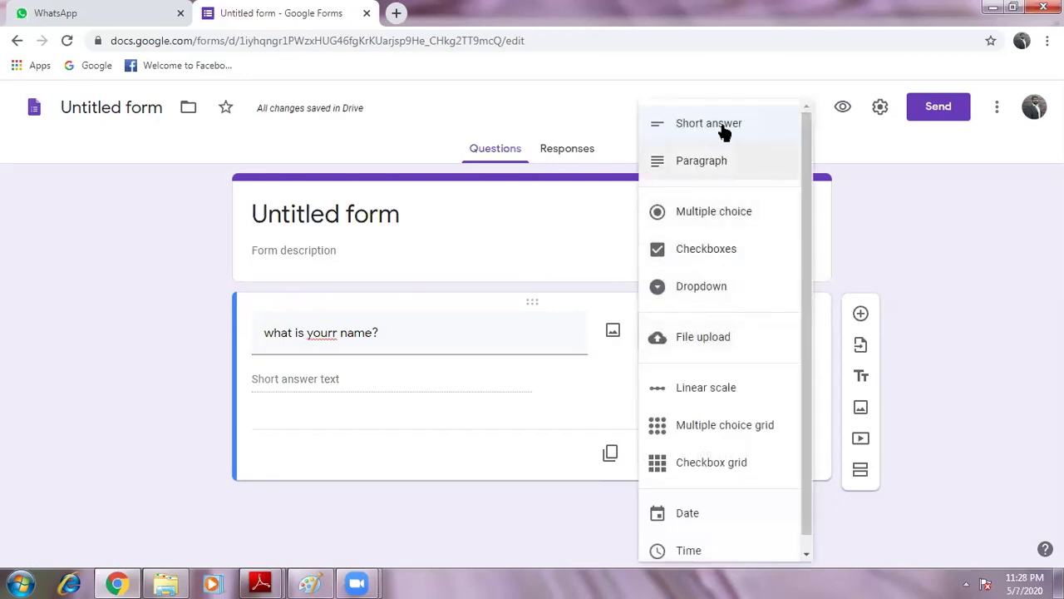
left_click(397, 374)
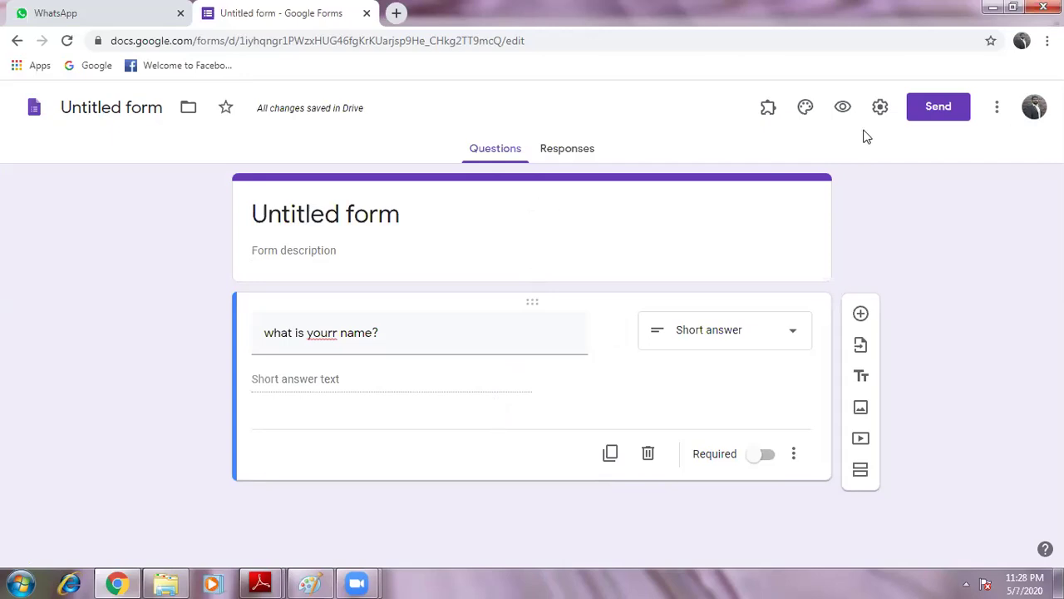
left_click(880, 107)
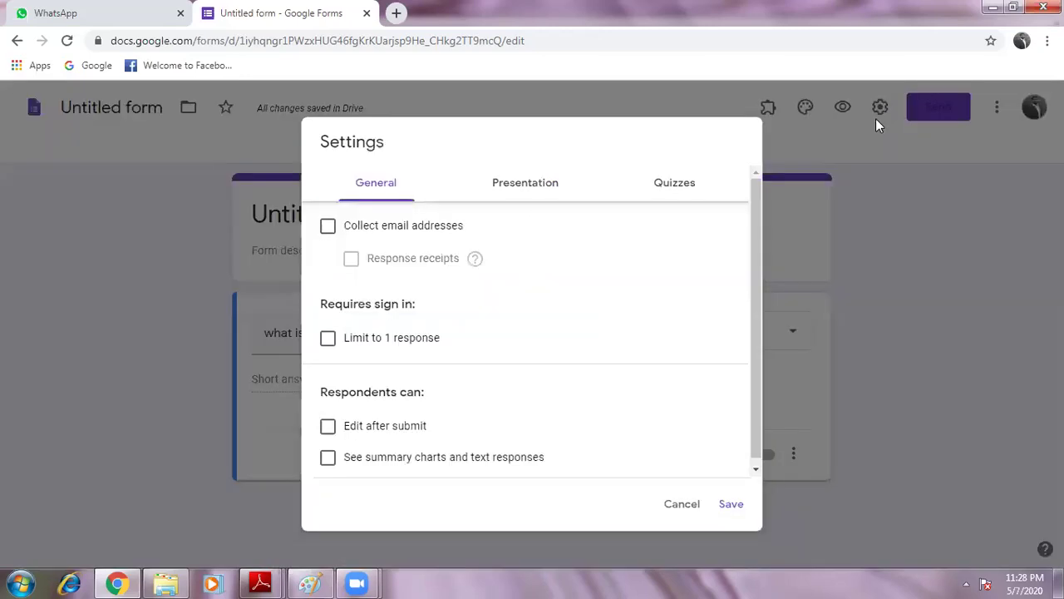
left_click(676, 185)
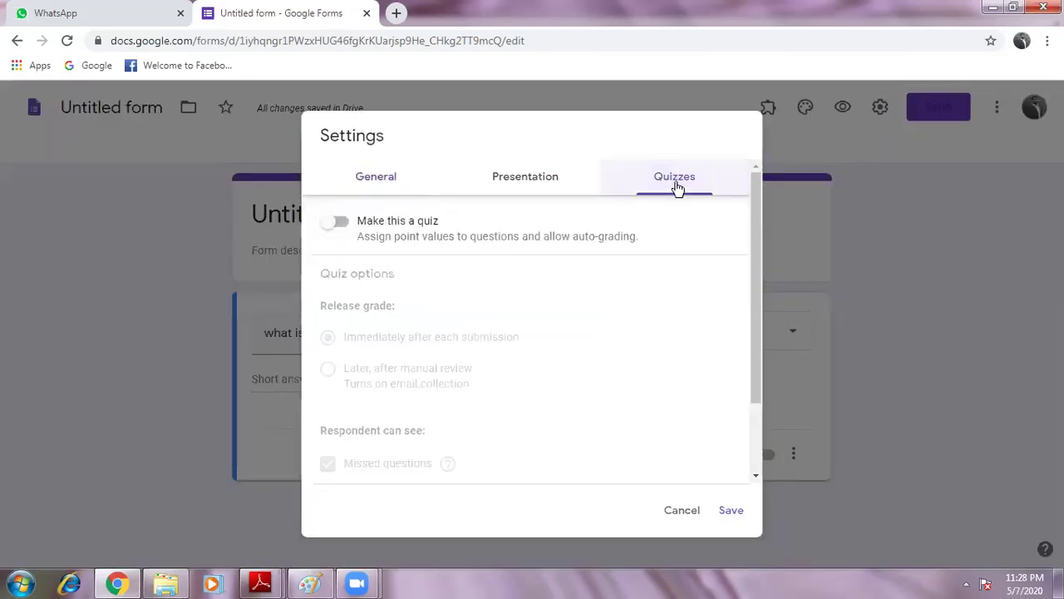
left_click(334, 223)
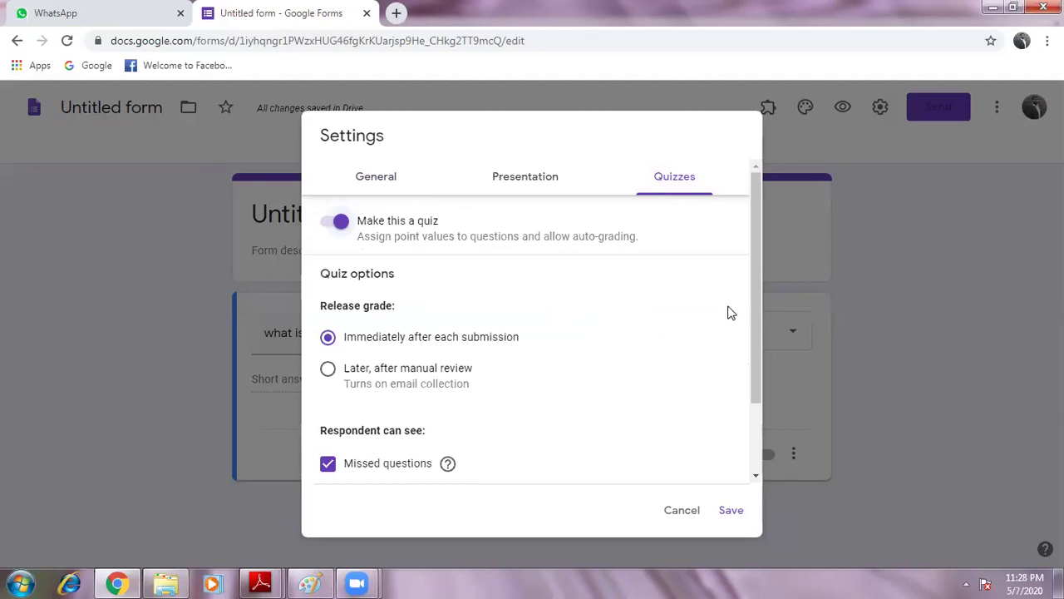
left_click_drag(756, 273, 638, 321)
key("Escape")
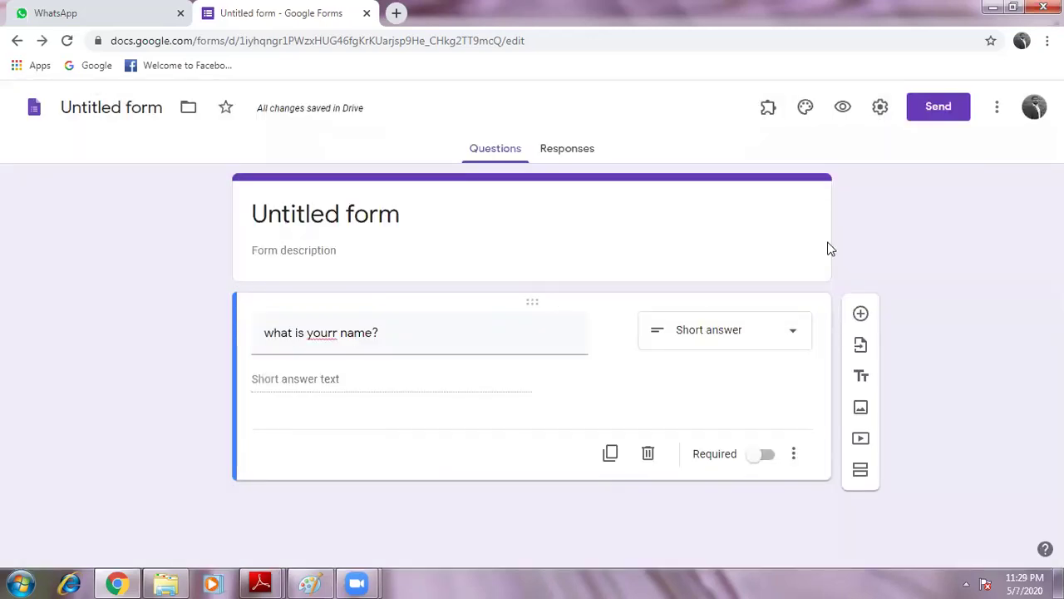
Make the form a quiz that releases grades later, after manual review, hide correct answers from respondents, and save the settings.
left_click(883, 108)
left_click(676, 181)
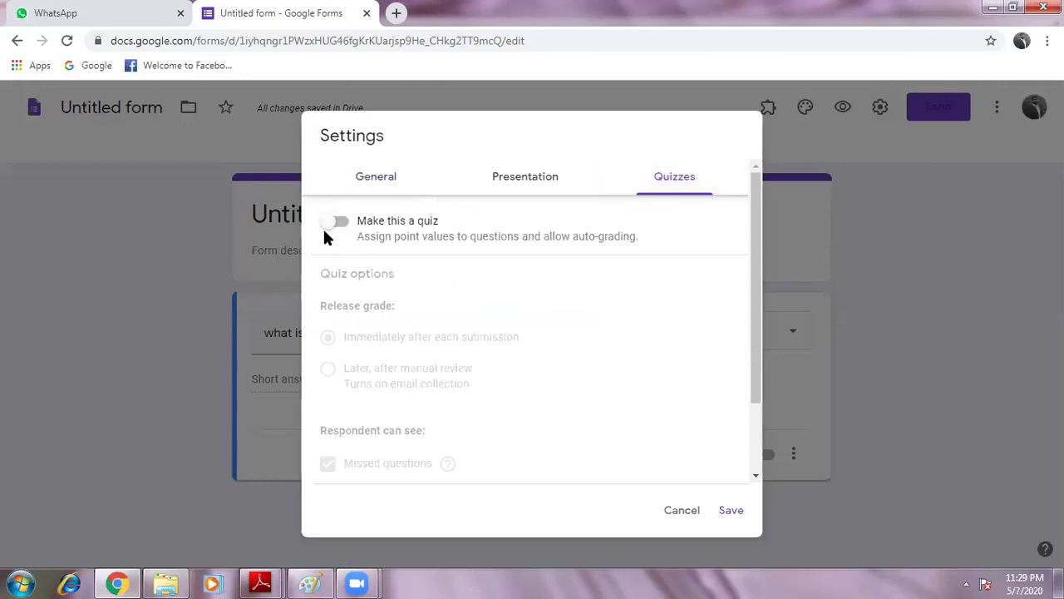
left_click(337, 222)
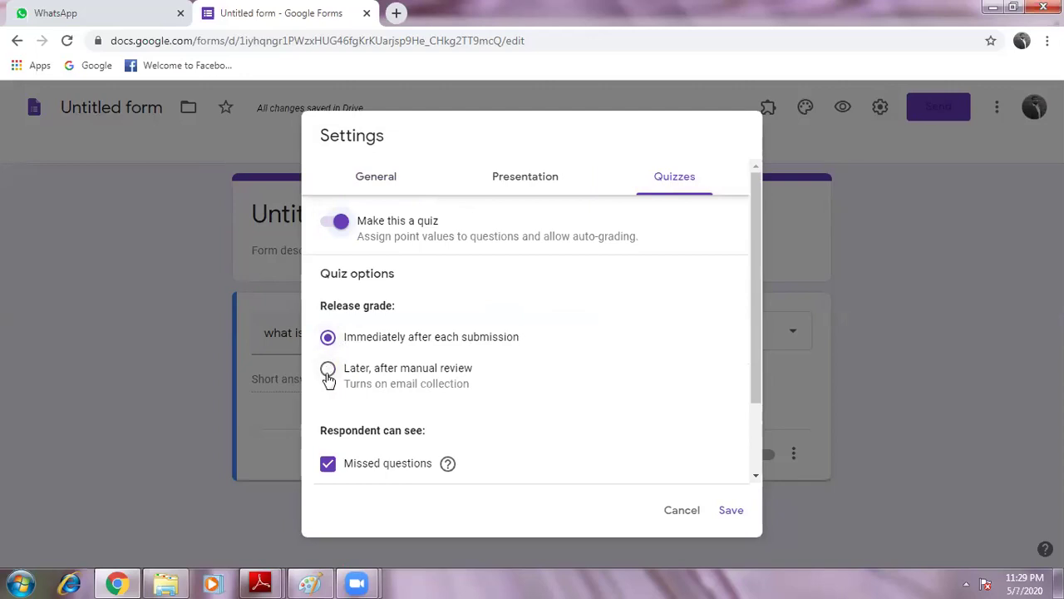
left_click(329, 374)
left_click_drag(756, 306, 756, 399)
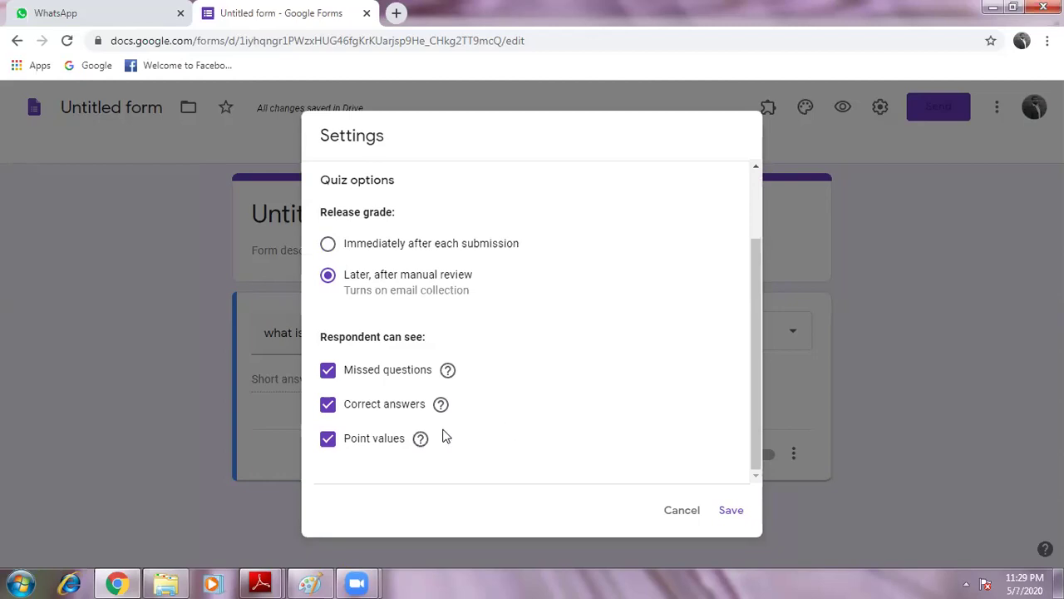
left_click(329, 405)
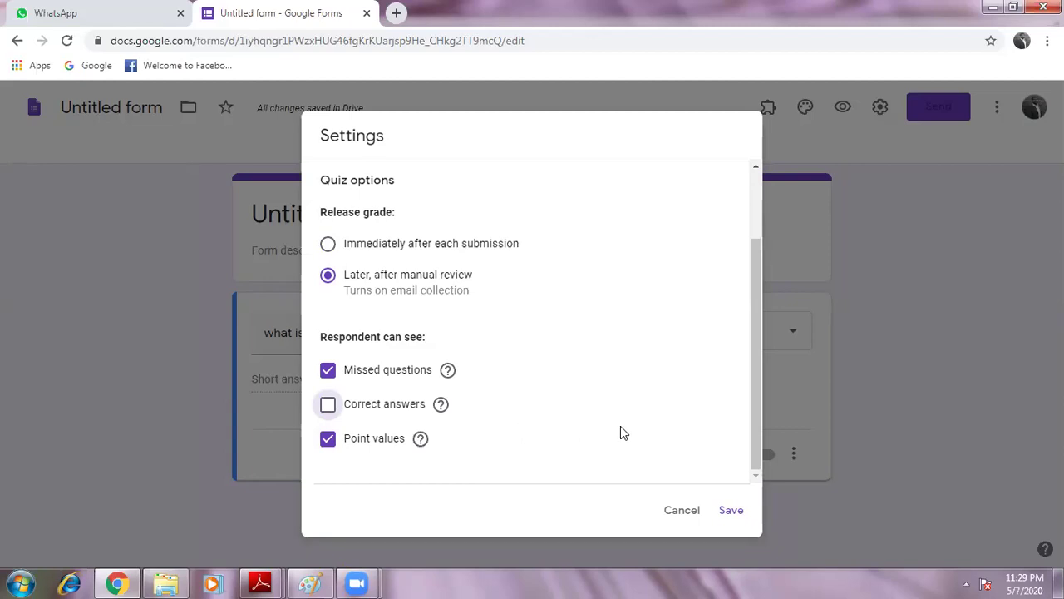
left_click(731, 510)
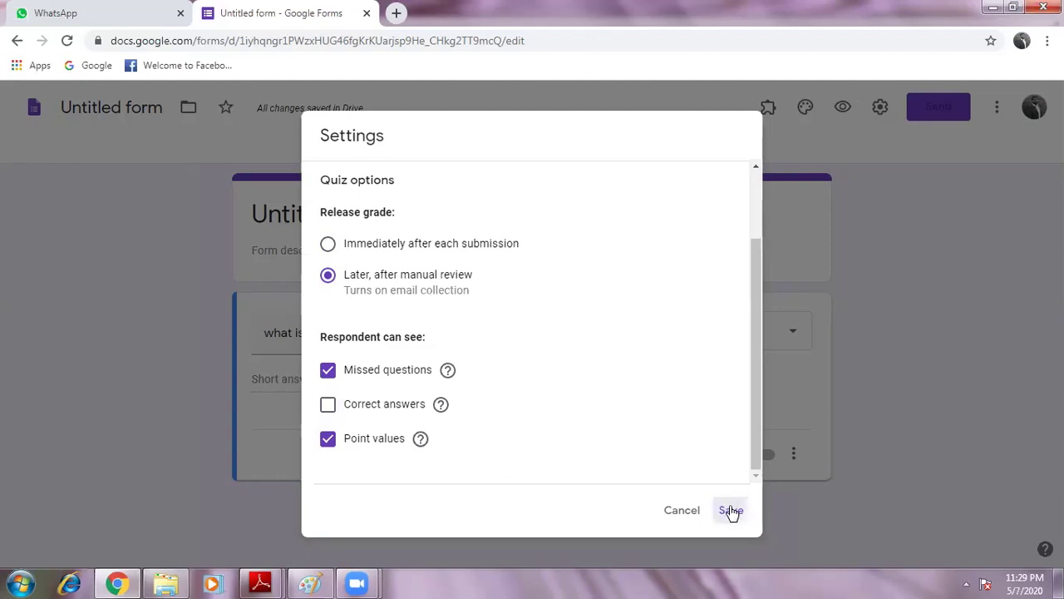
Enable response receipts in the form's general settings and have them sent always.
scroll(1033, 204, "up", 1)
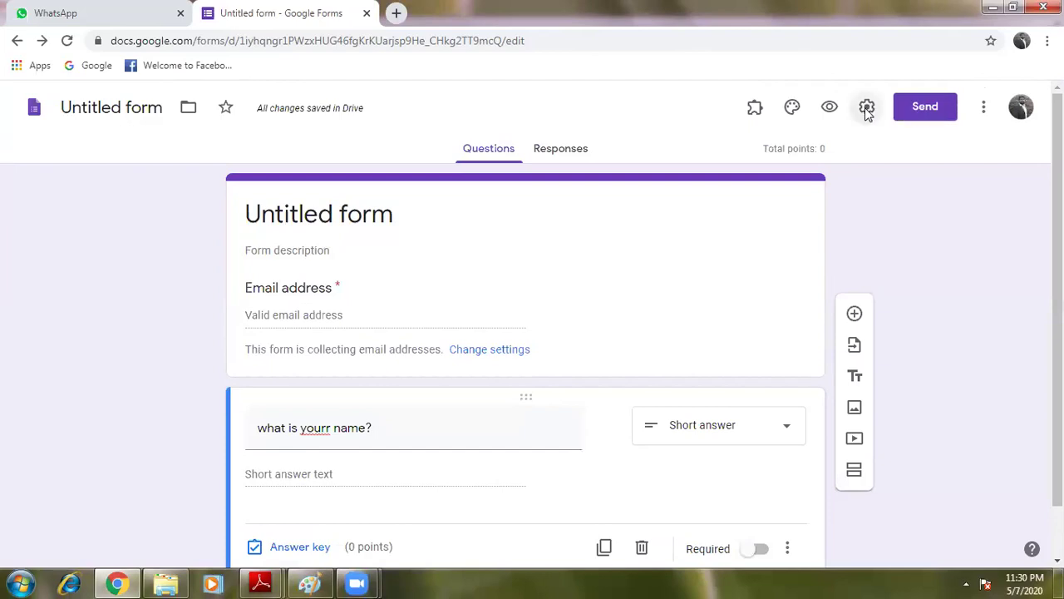
left_click(867, 108)
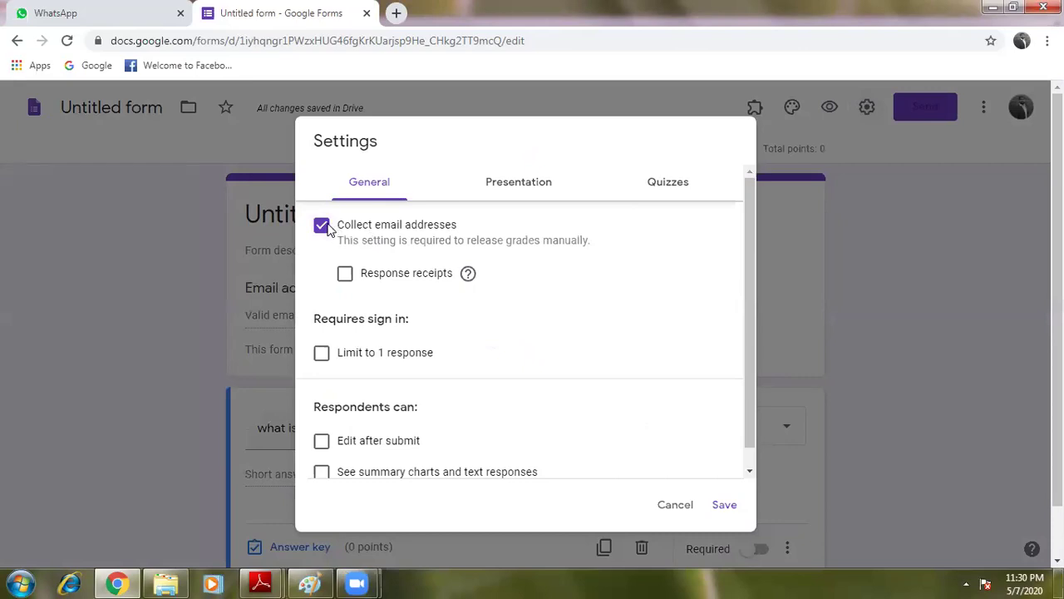
left_click(346, 276)
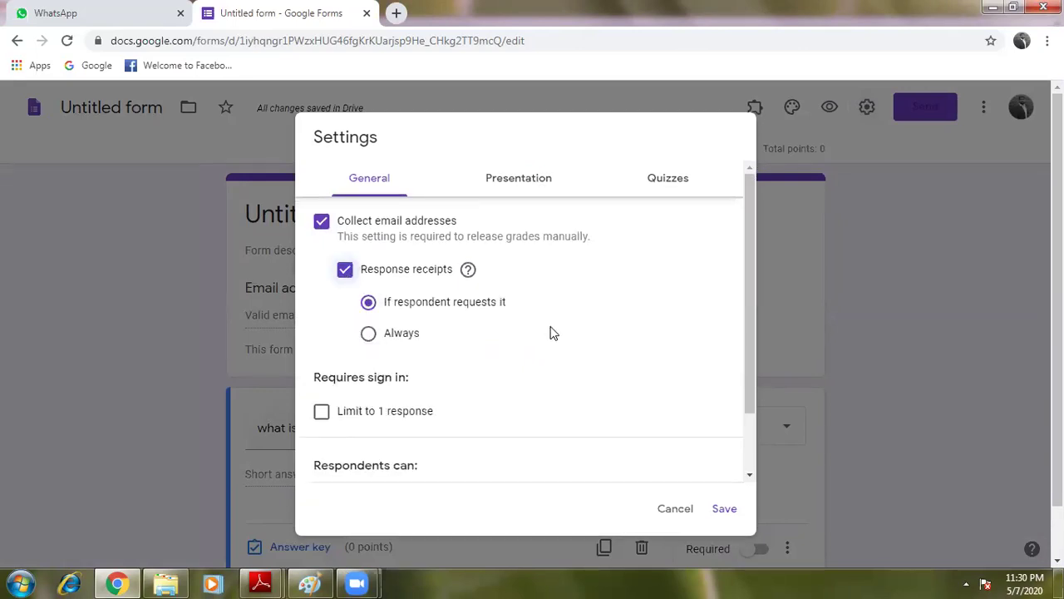
left_click(369, 333)
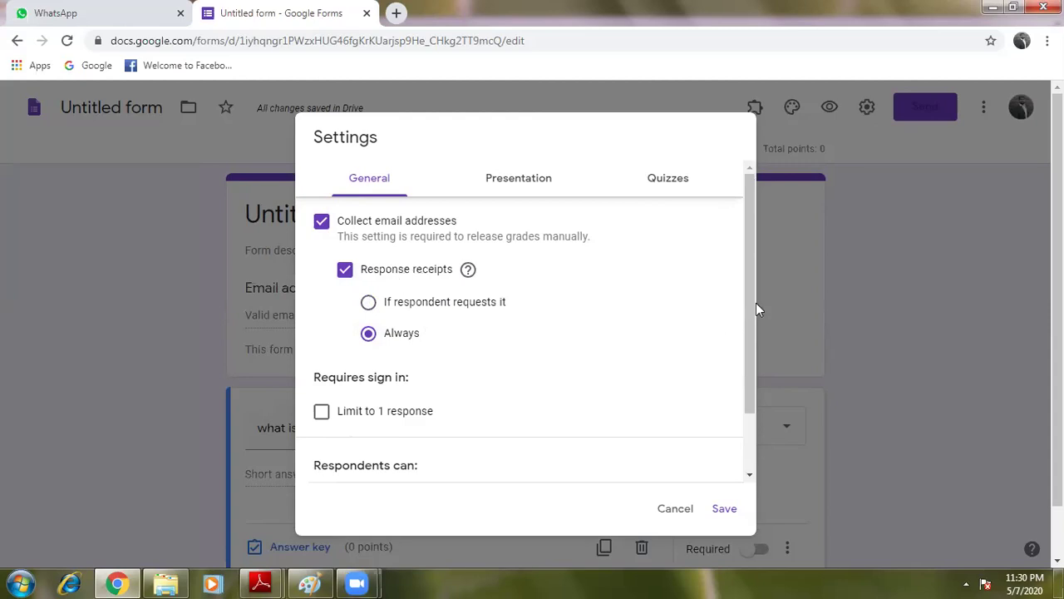
Limit the form to 1 response per respondent, with editing after submission turned off.
left_click_drag(751, 310, 760, 363)
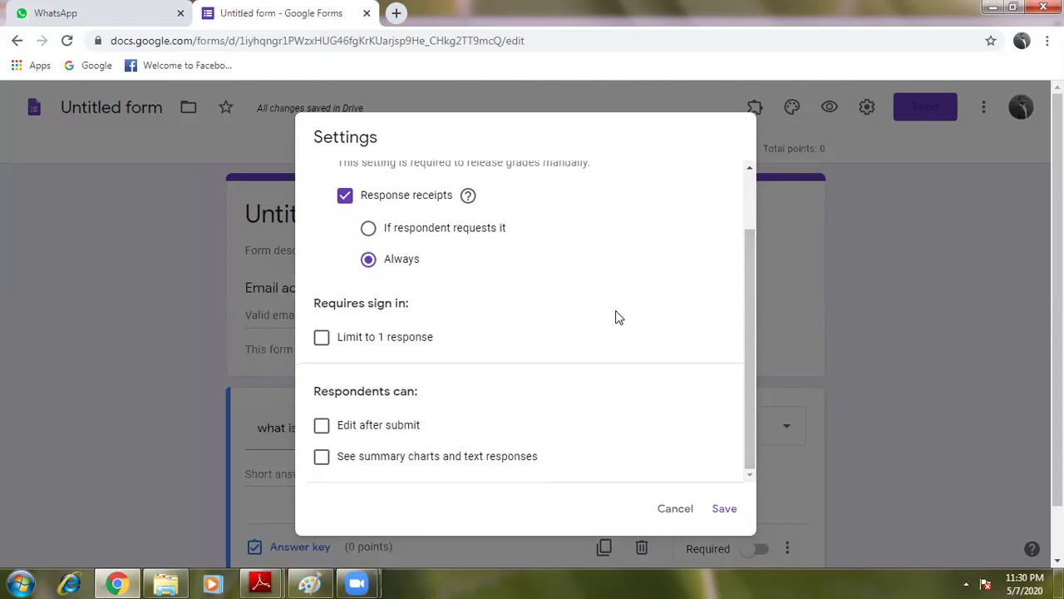
left_click(323, 339)
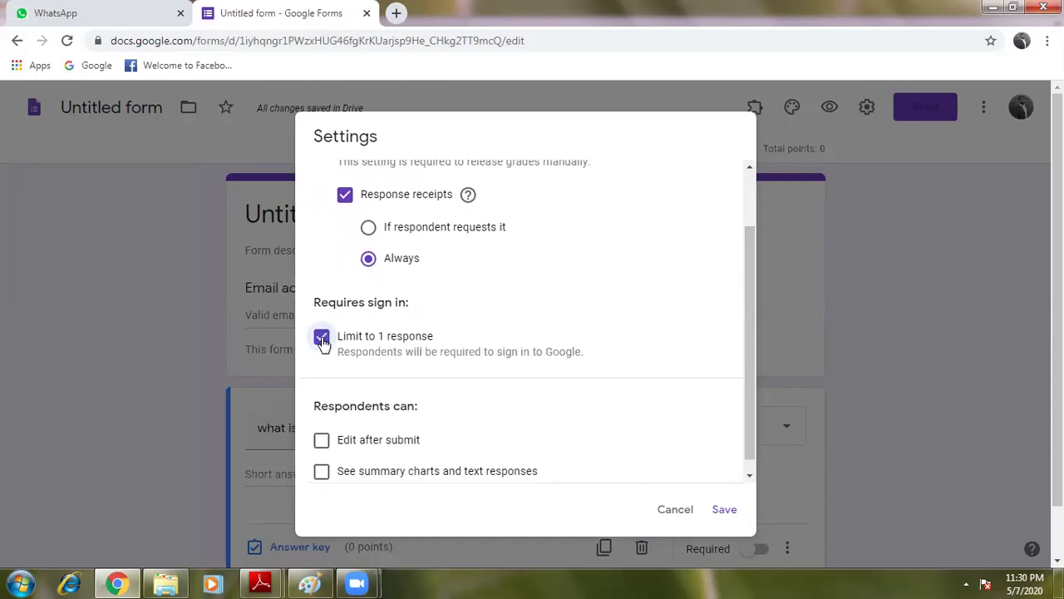
left_click_drag(743, 299, 748, 315)
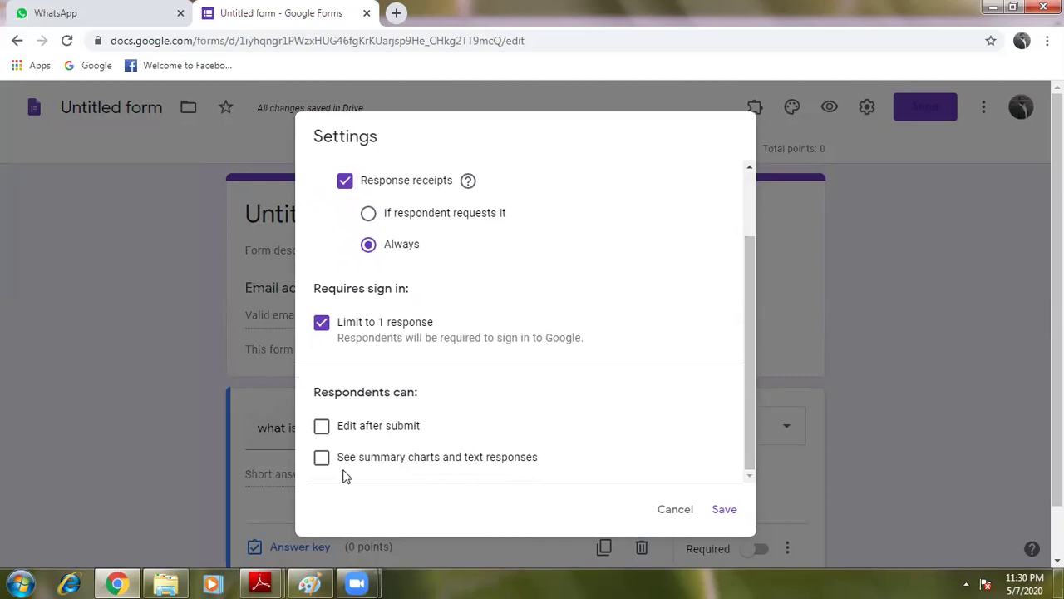
left_click(323, 430)
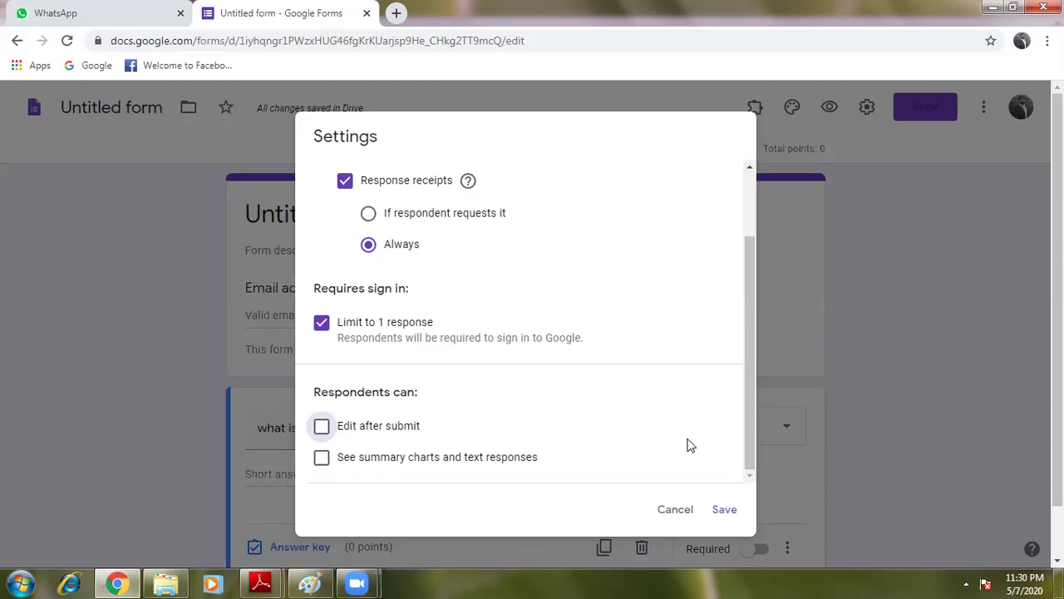
Review the presentation settings, including the confirmation message, and save the form settings.
scroll(751, 387, "up", 3)
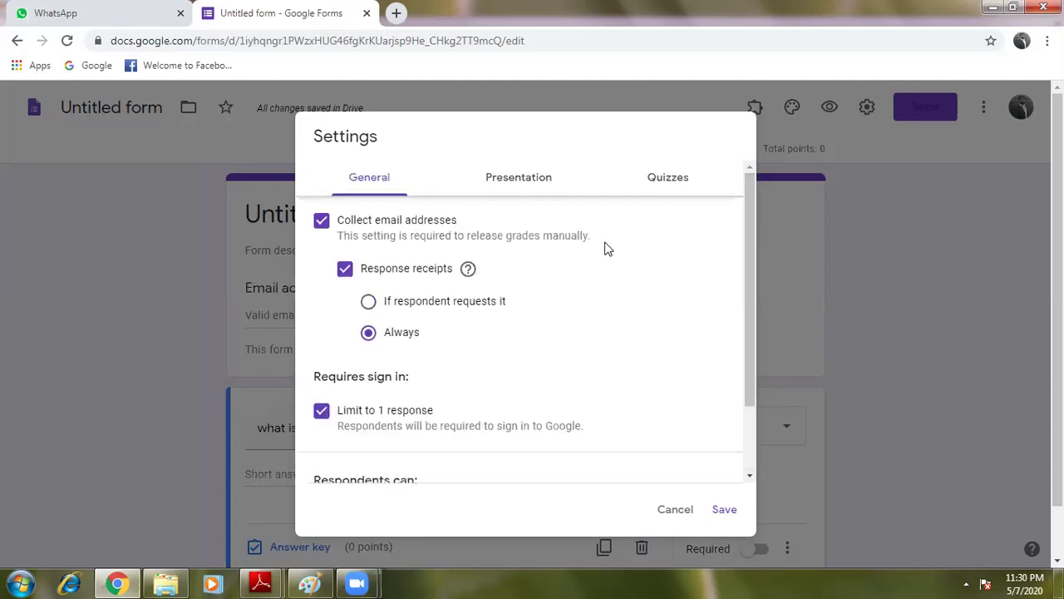
left_click(554, 193)
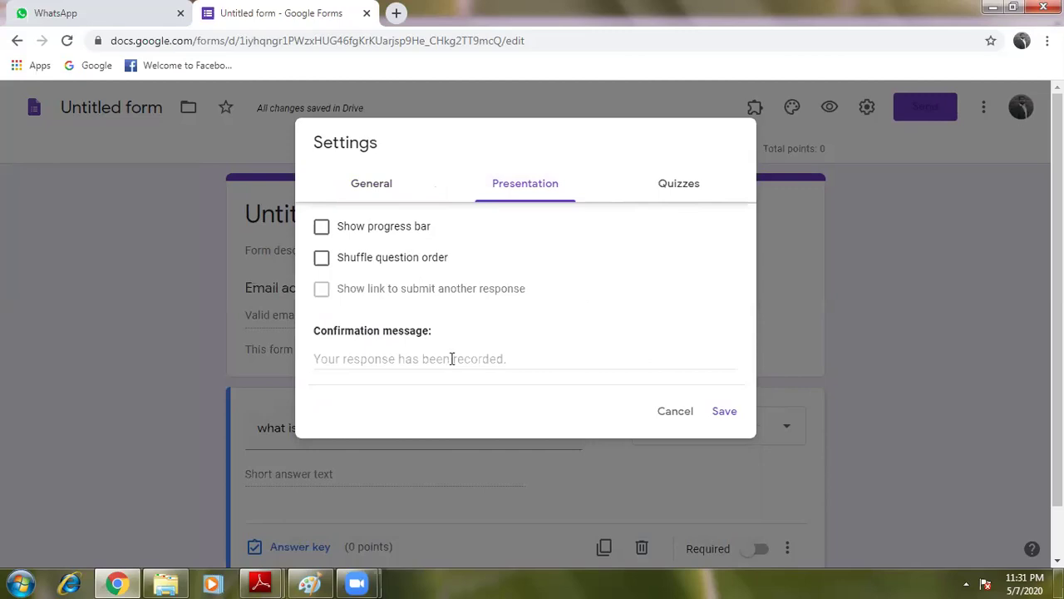
left_click(529, 355)
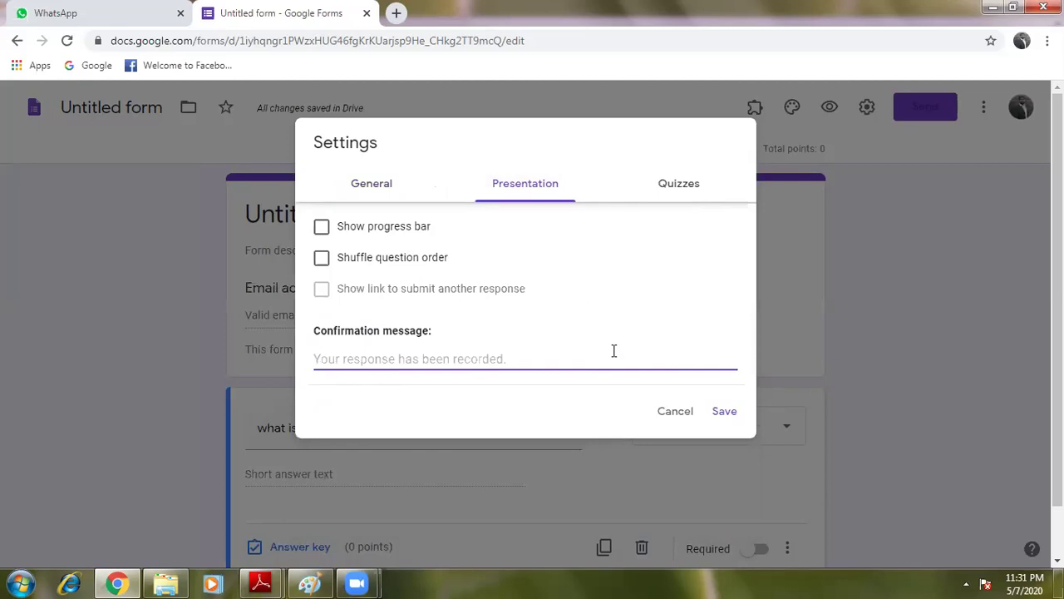
left_click(379, 198)
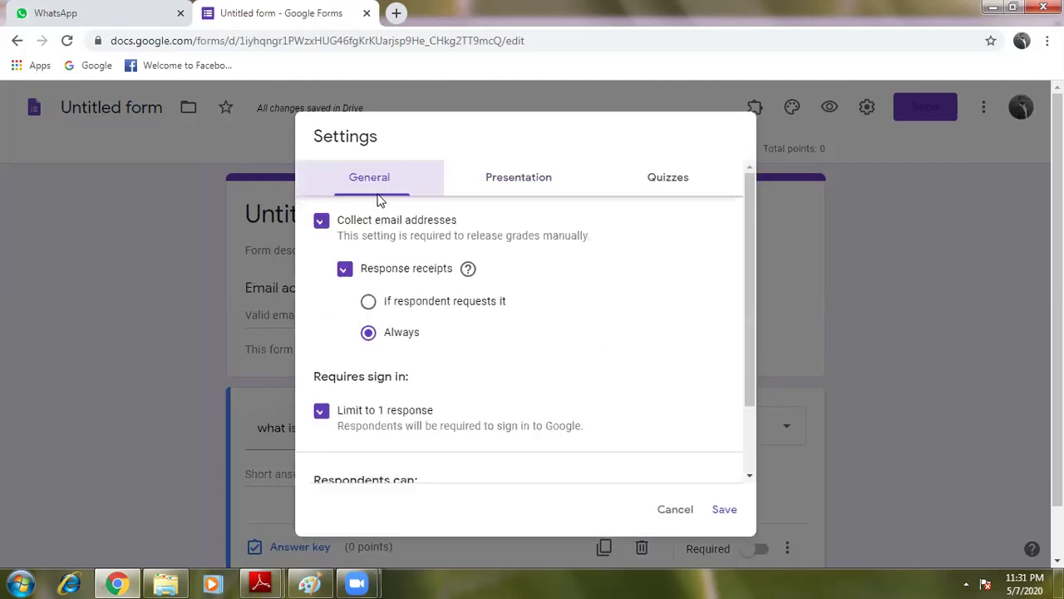
left_click(724, 509)
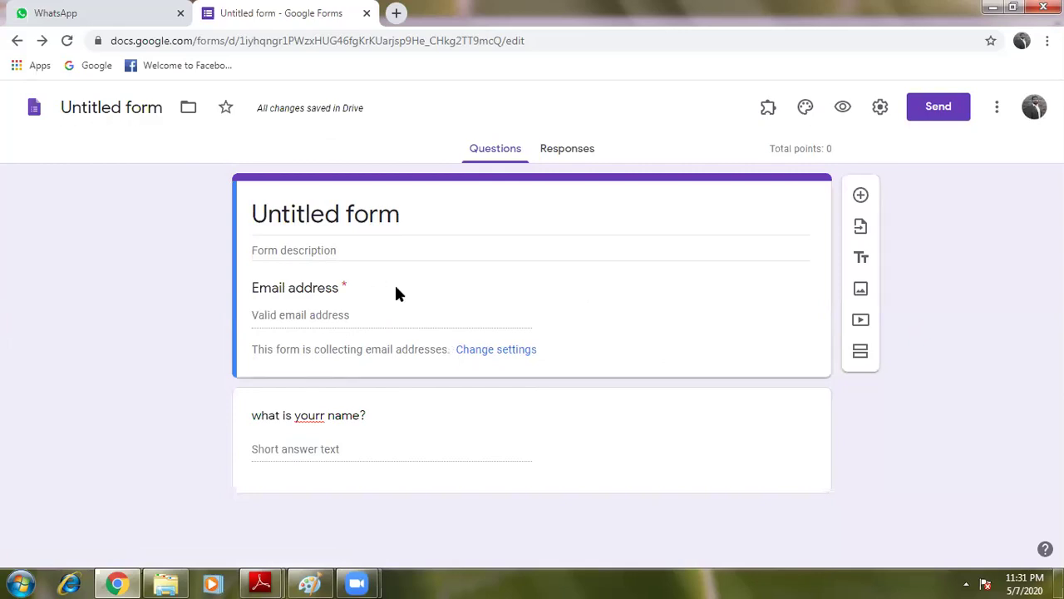
Replace the form's title with "test".
left_click(396, 222)
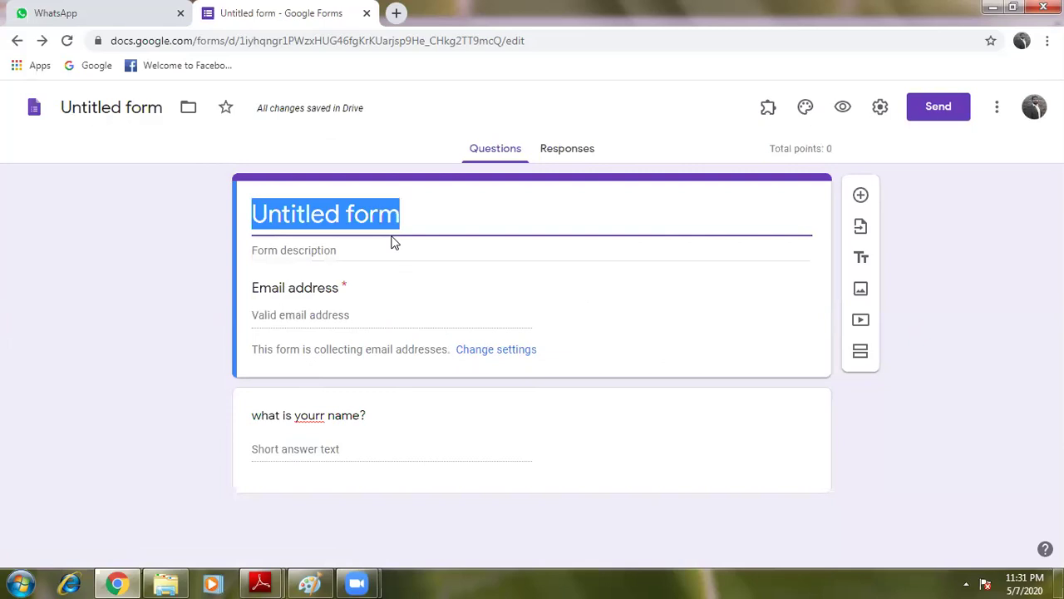
type("test")
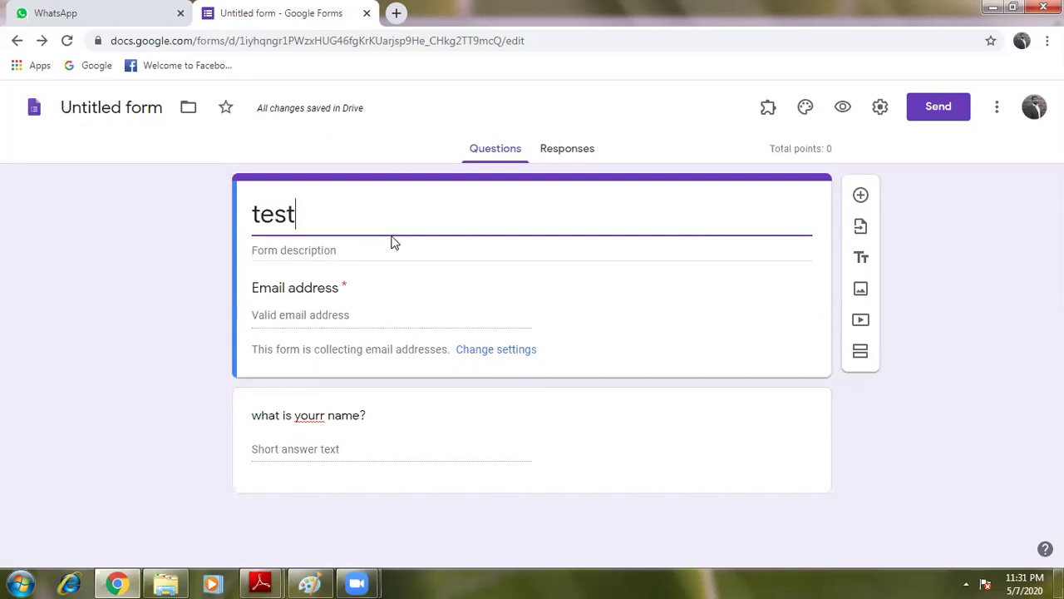
Complete the form's title as "test class trial" and enter the description "30 marks" and "1 hr", spaced apart on one line.
type(" class ")
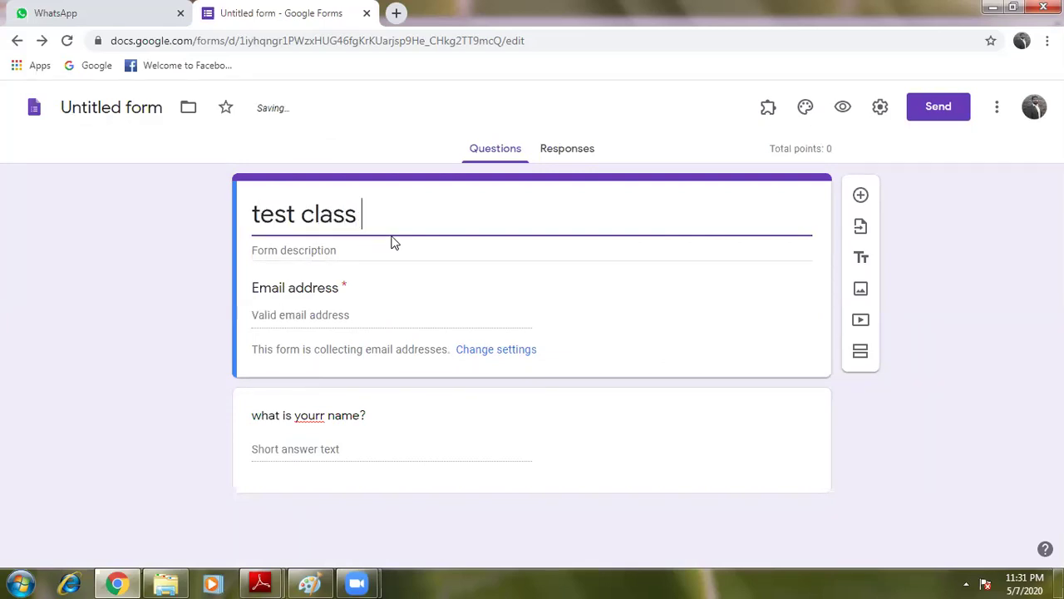
type("trial")
left_click(366, 255)
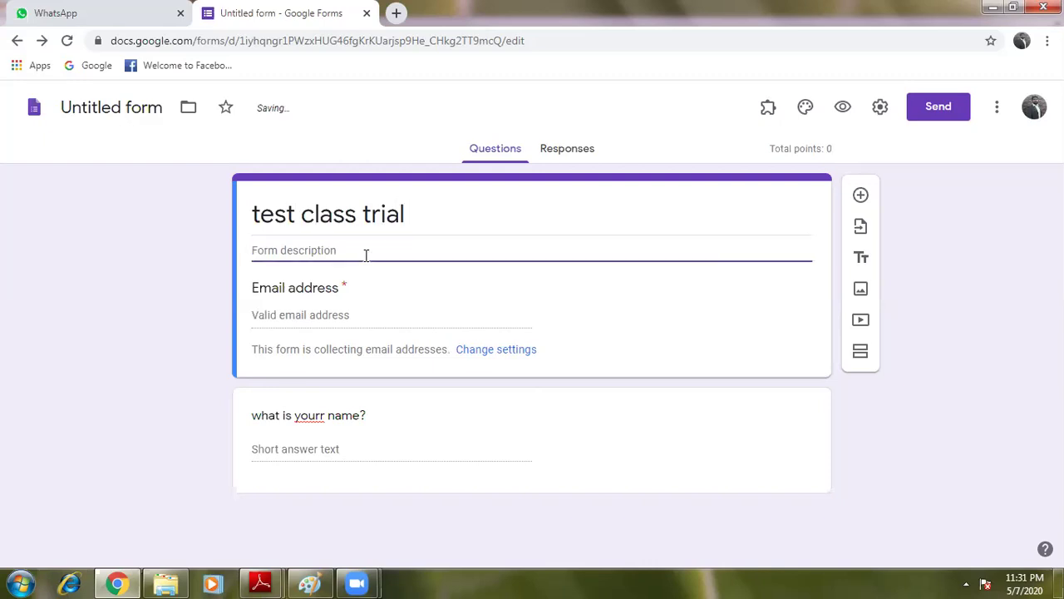
type("30")
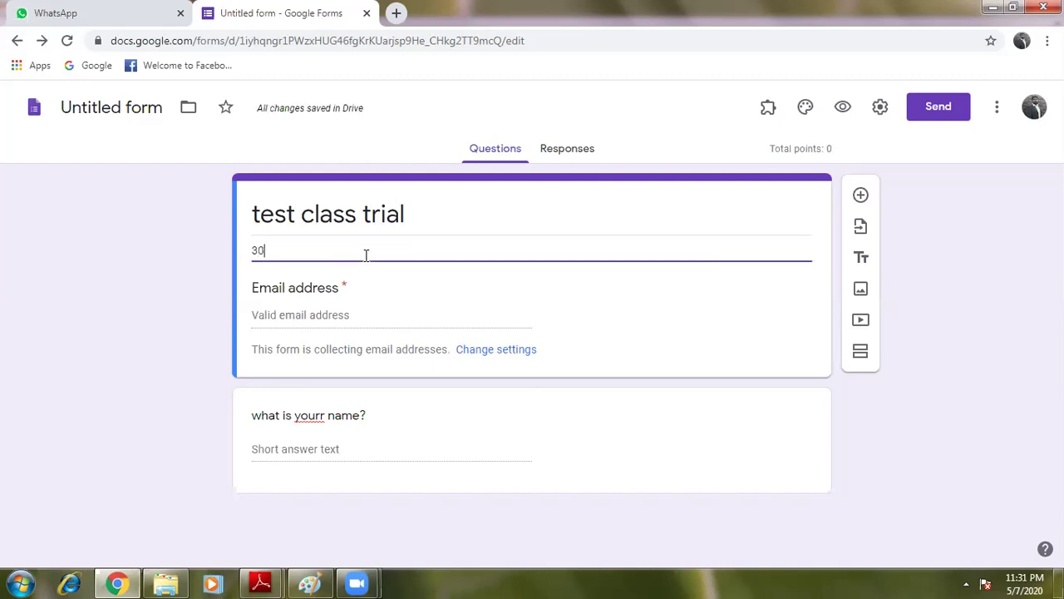
type(" marks 1")
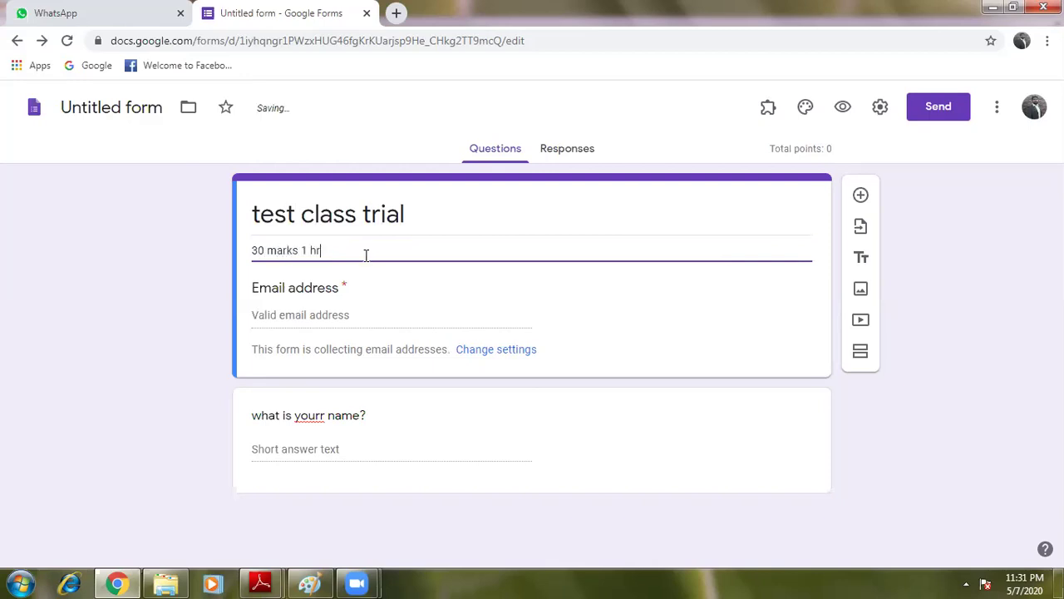
type(" hr")
key("Left")
key("Left")
key("Left")
key("Left")
Recheck the general settings for email collection, response receipts and the response limit, and save them without changes.
left_click(880, 106)
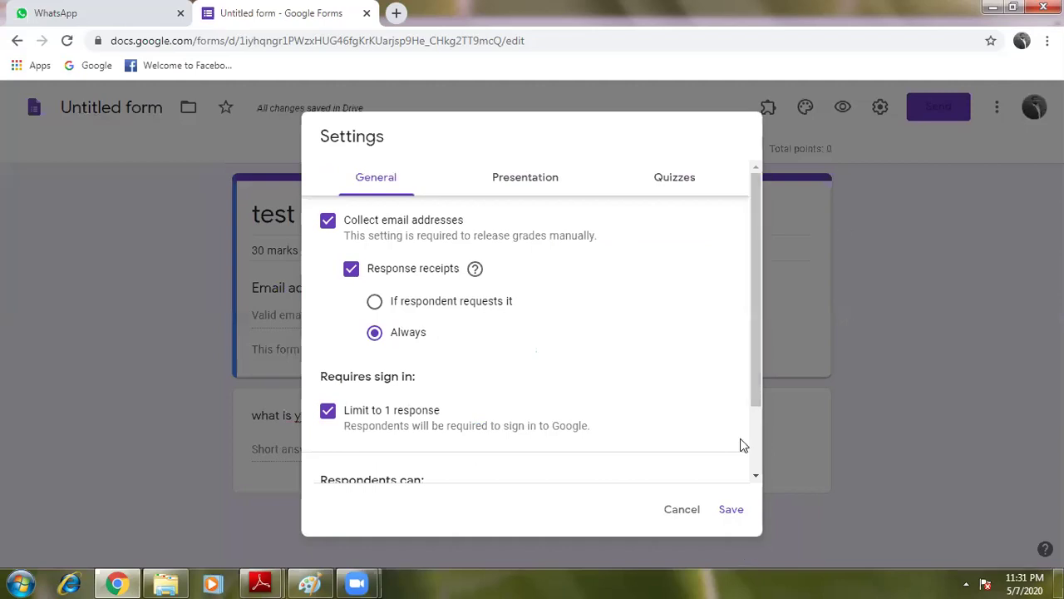
left_click(734, 510)
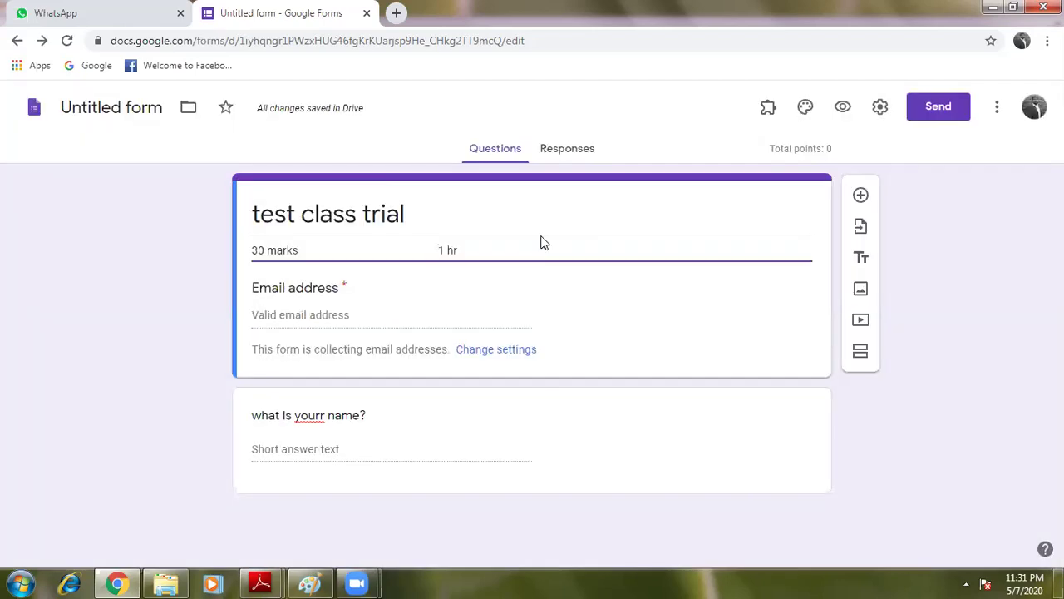
left_click(495, 349)
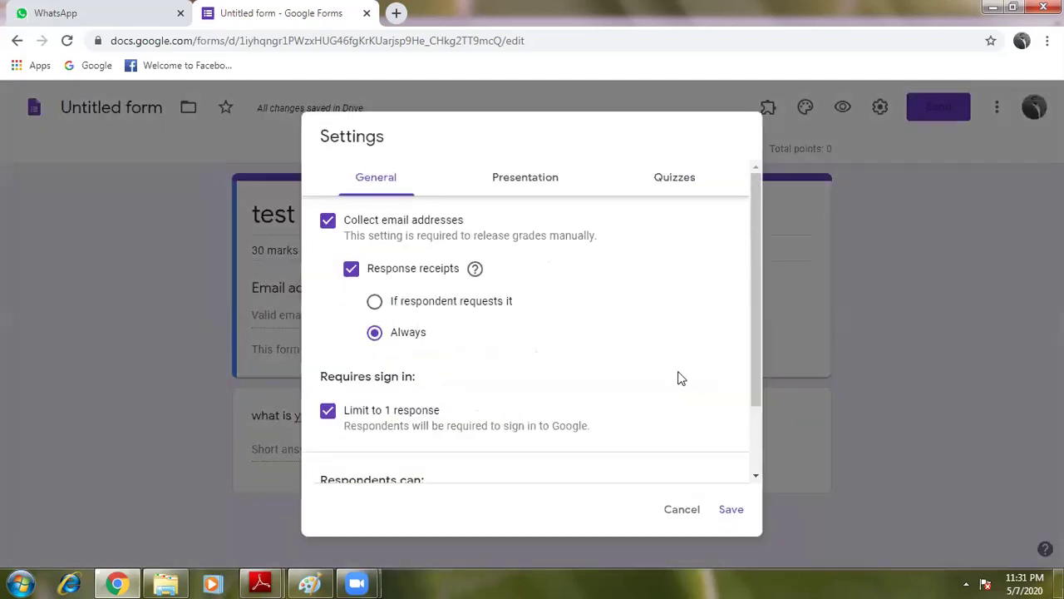
left_click(735, 518)
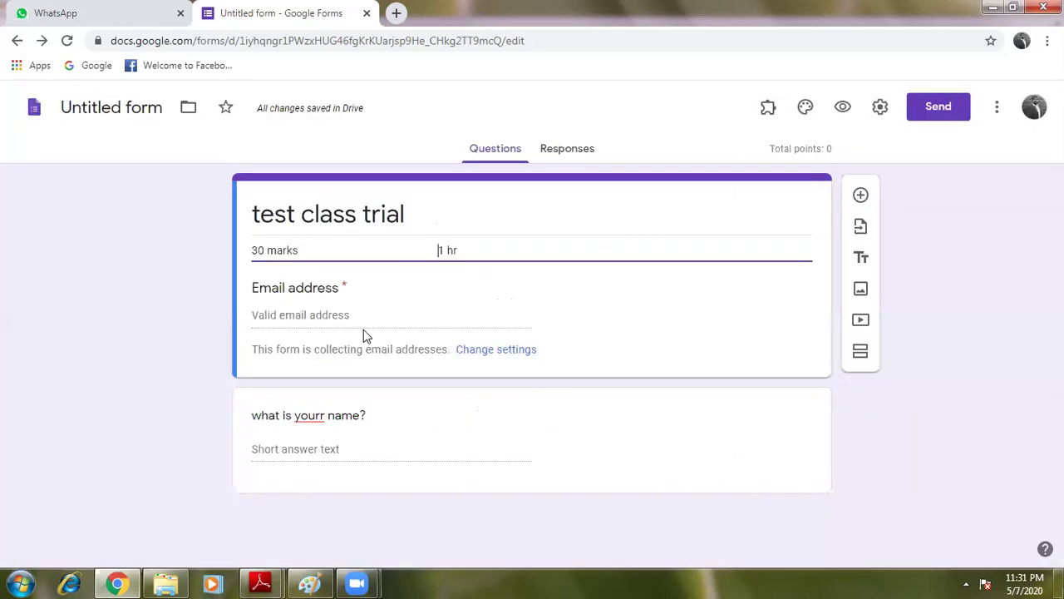
Reword the existing name question to "what is the highest designation in country?" and set its type to Short answer.
left_click(385, 451)
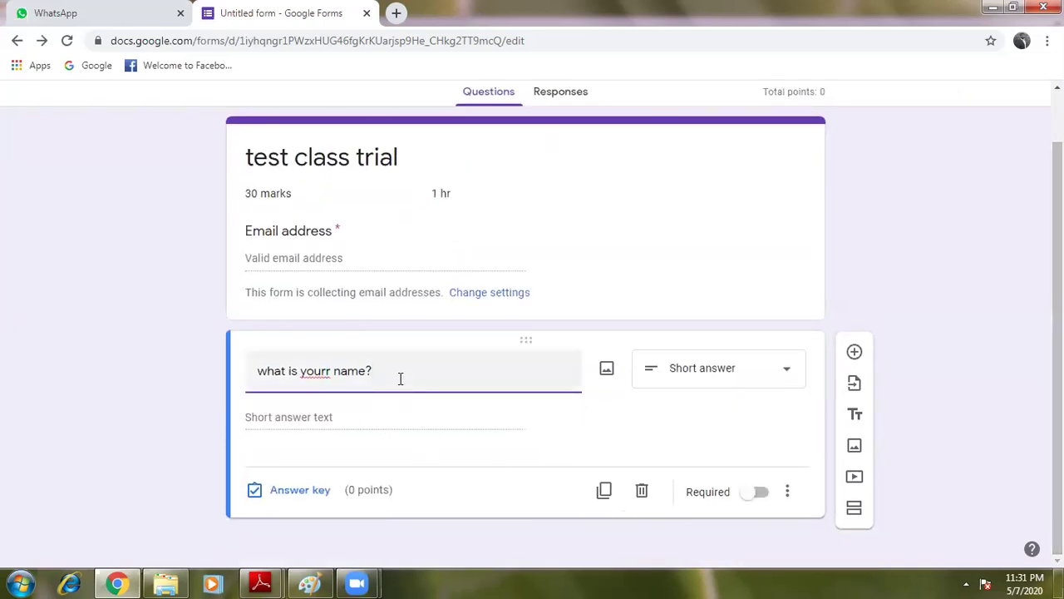
key("BackSpace")
key("BackSpace")
key("BackSpace")
key("BackSpace")
key("BackSpace")
key("BackSpace")
key("BackSpace")
key("BackSpace")
key("BackSpace")
type("the ")
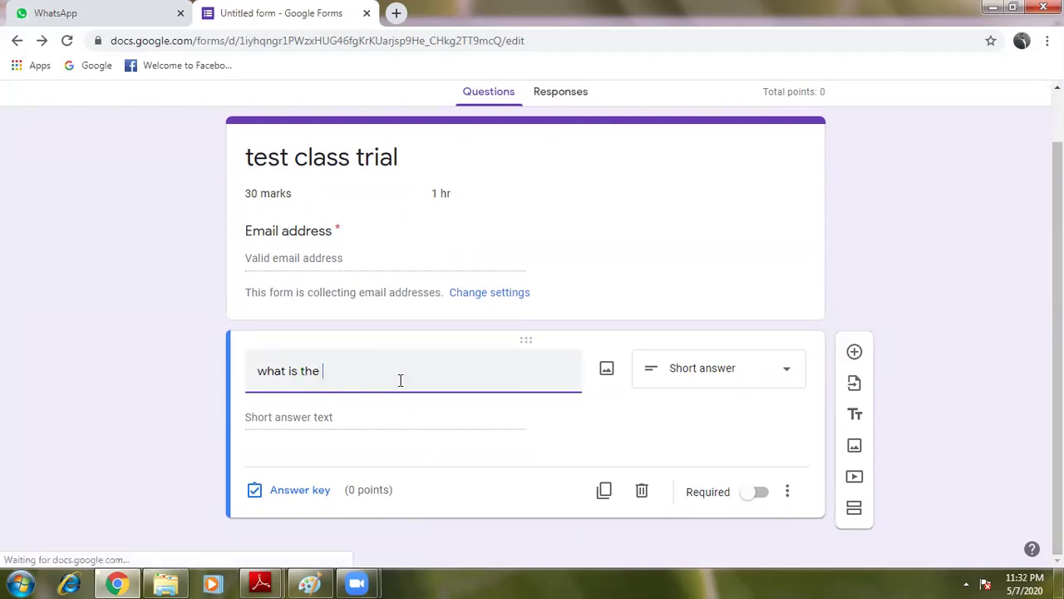
type("na")
key("BackSpace")
key("BackSpace")
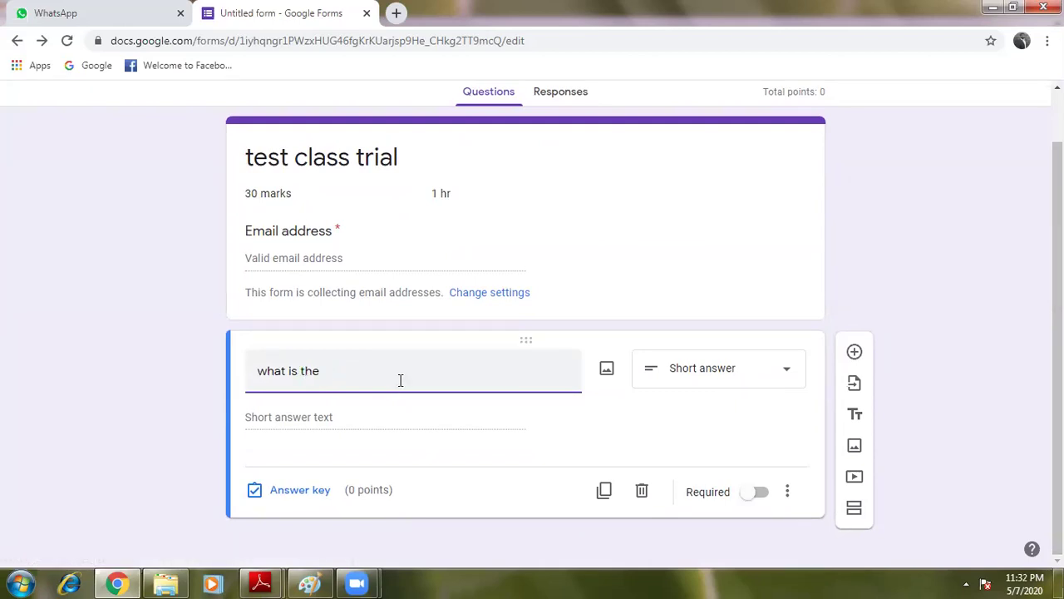
type("highest designation in c")
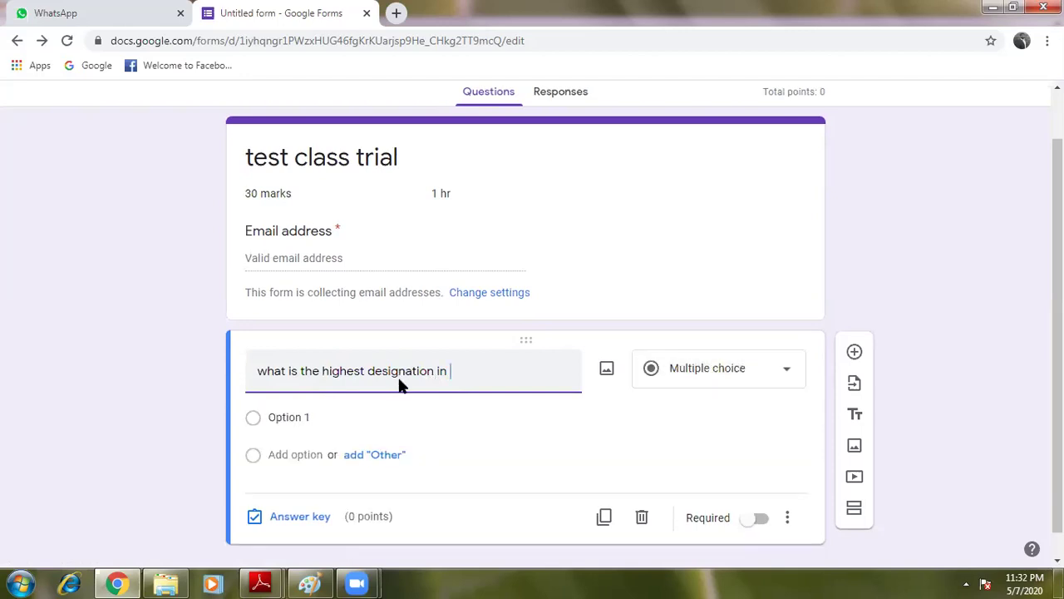
type("ountry?")
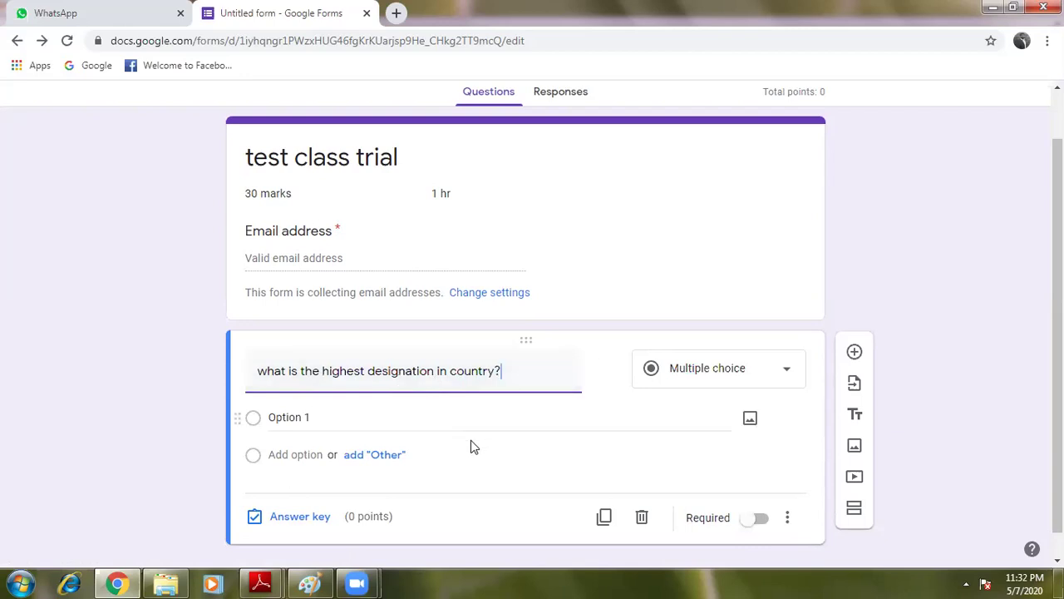
left_click(713, 381)
left_click(724, 129)
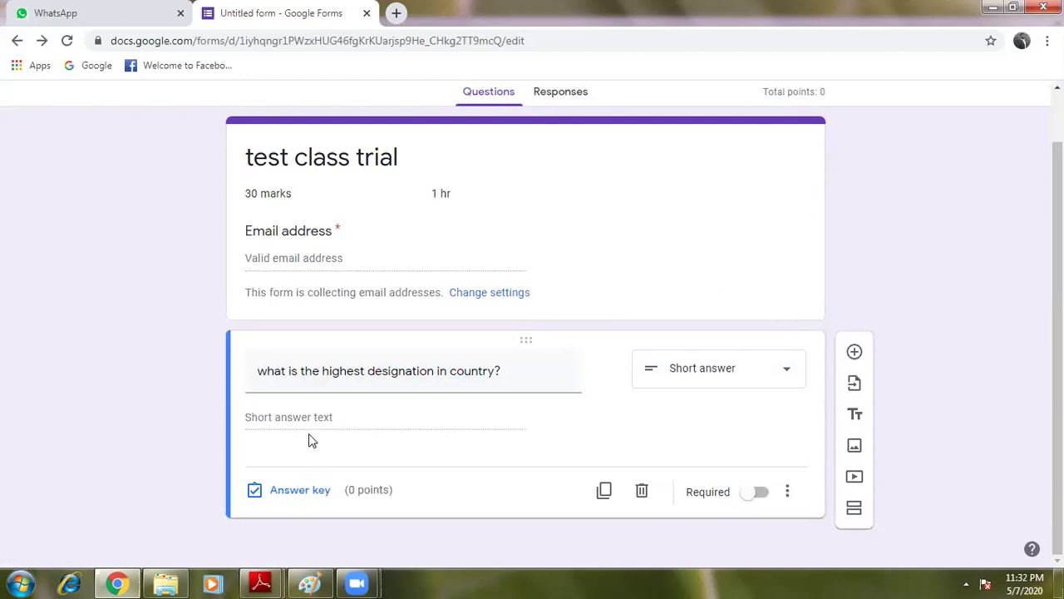
Set the designation question's answer key to 1 point with "president" and "president of india" as correct answers.
left_click(300, 489)
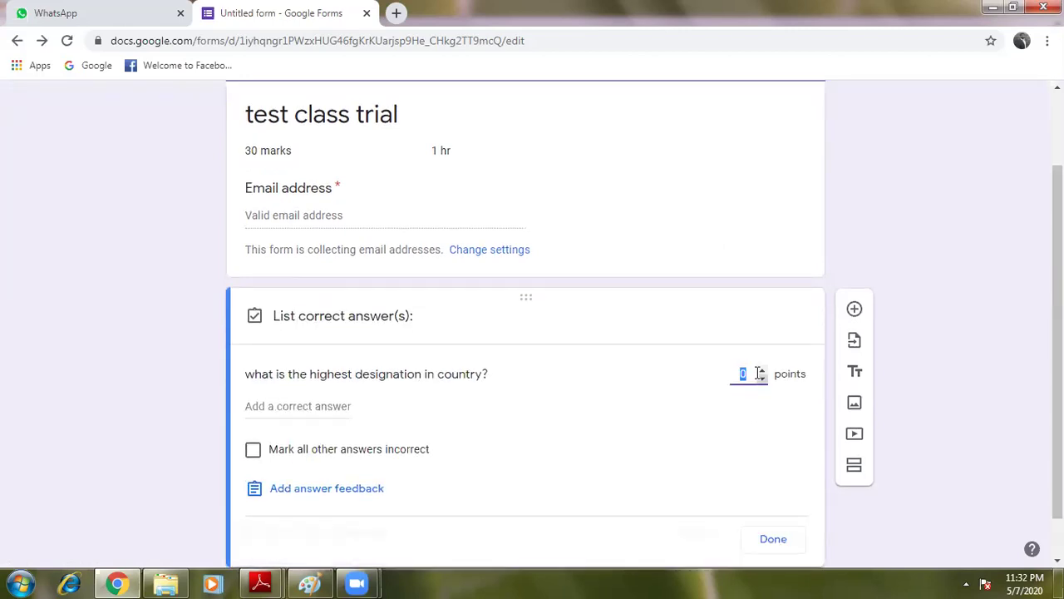
type("2")
left_click(297, 409)
type("pres")
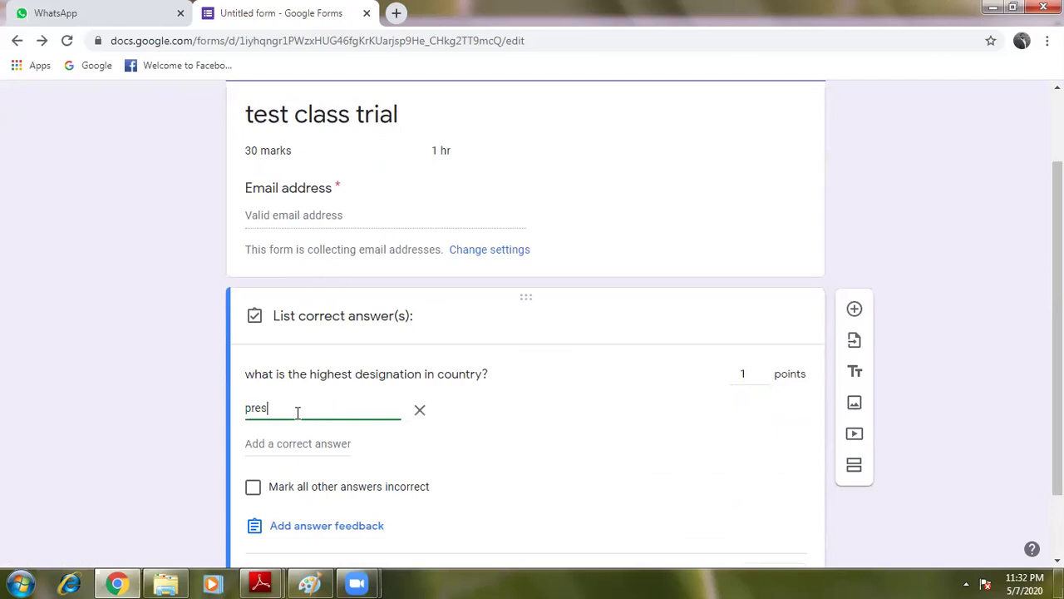
type("ident")
left_click(325, 443)
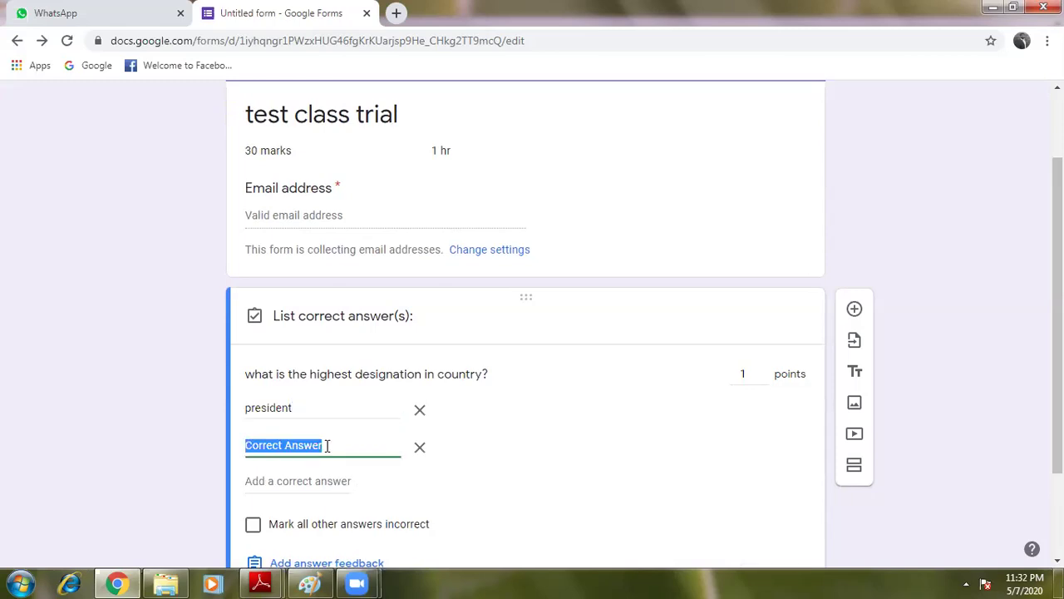
type("pres")
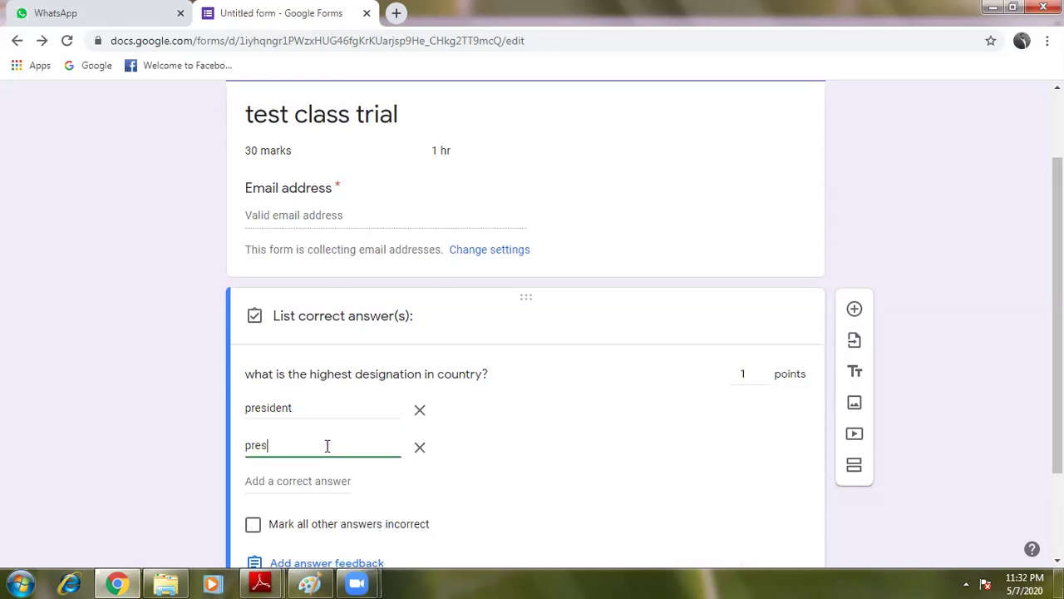
type("ident of india")
Mark all other answers to the designation question incorrect and finish its answer key.
left_click(582, 450)
left_click_drag(1057, 316, 1058, 369)
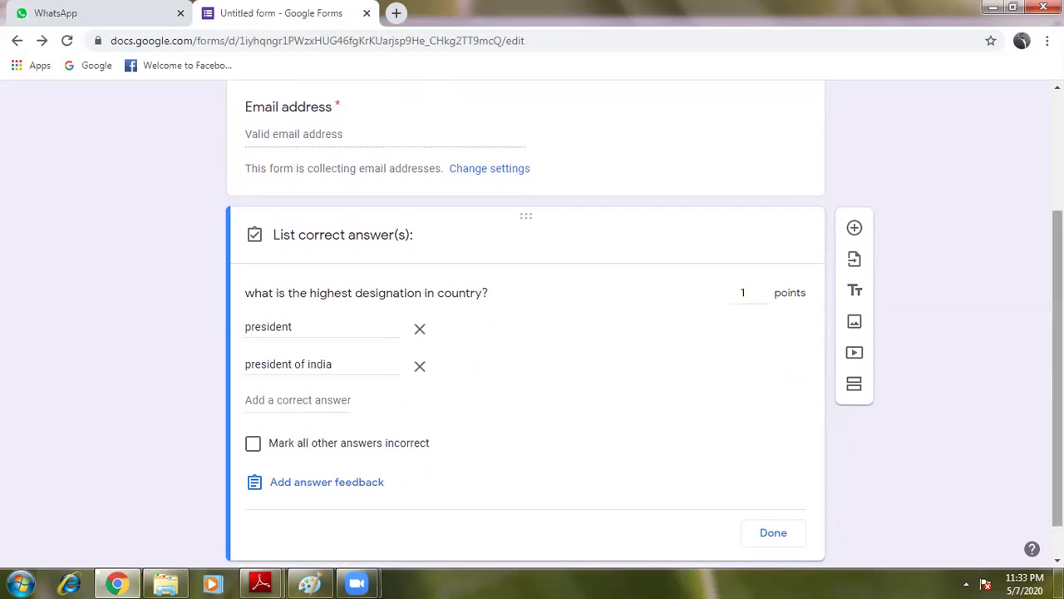
scroll(532, 333, "down", 1)
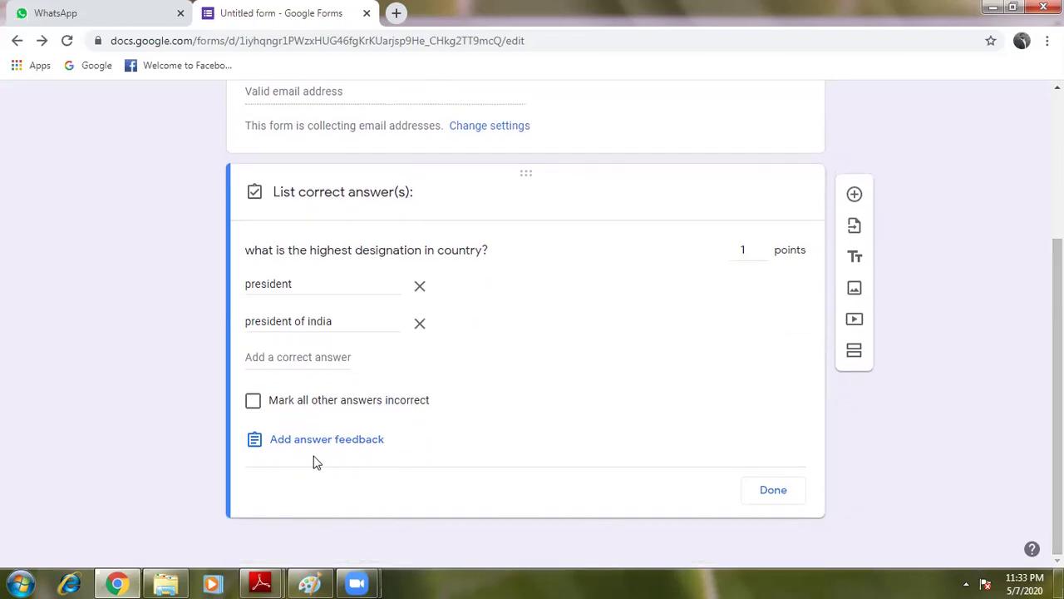
left_click(253, 405)
left_click(774, 492)
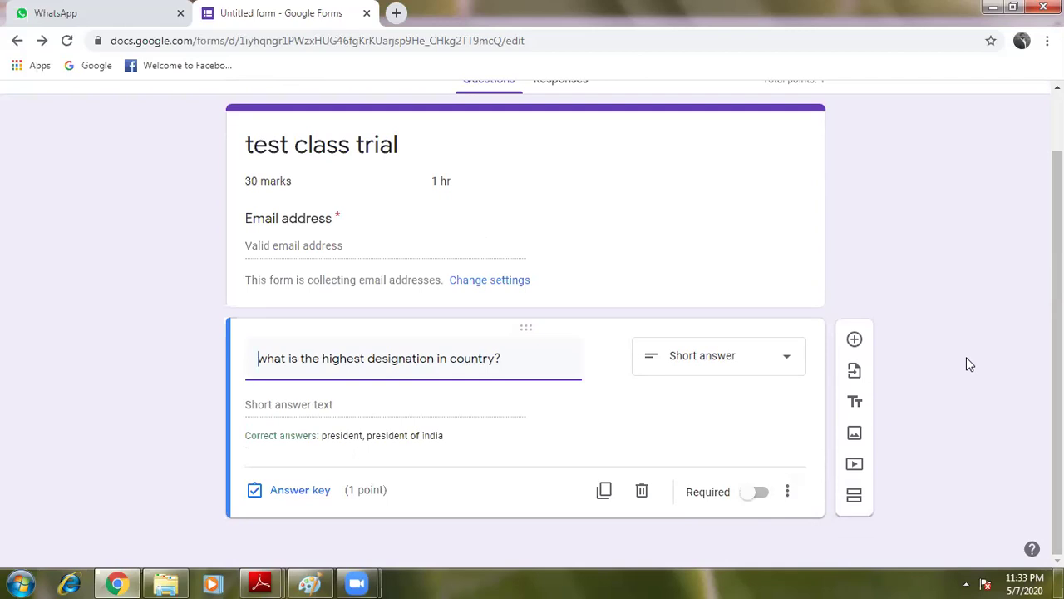
left_click(788, 492)
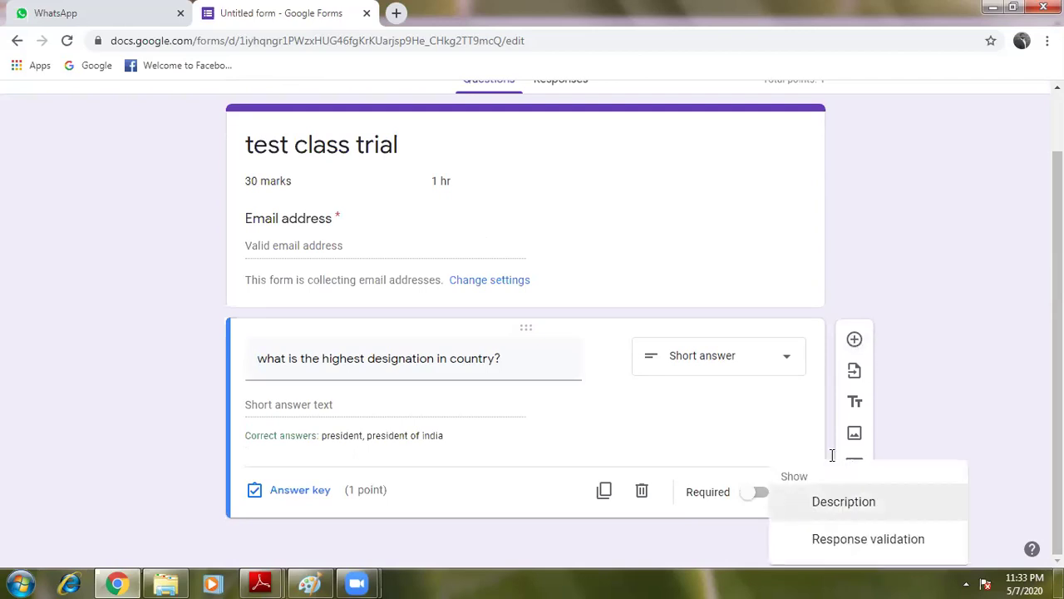
left_click(956, 384)
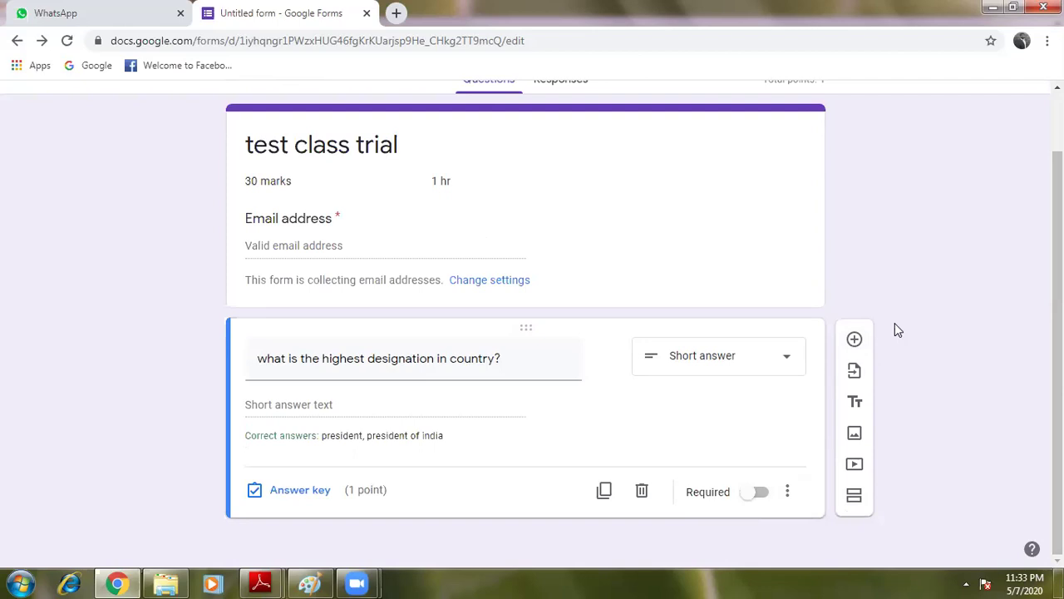
Add a new multiple choice question reading "Cell theory was proposed by", copied from question 1 of cbiescco05.pdf in Adobe Reader.
left_click(857, 340)
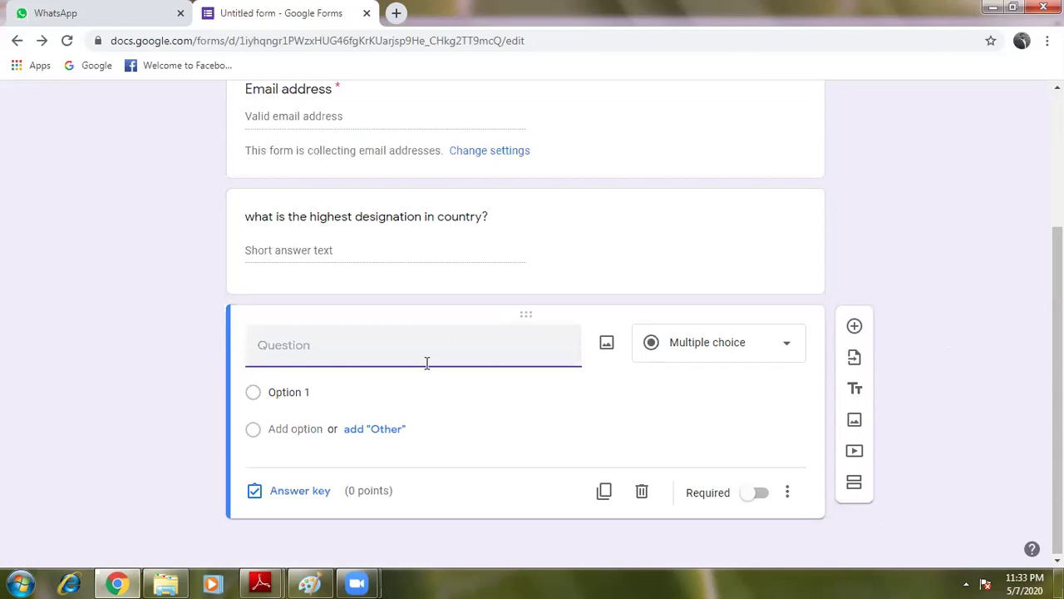
key("alt+Tab")
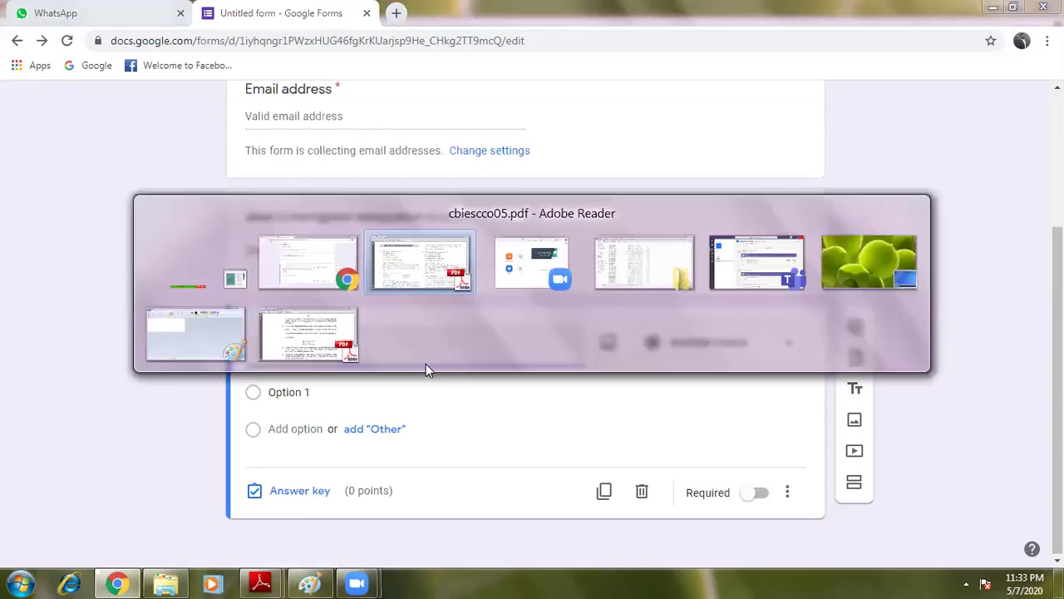
key("alt+Tab")
key("alt+Tab")
key("alt+Tab")
key("alt+Tab")
key("alt+Tab")
key("alt+Tab")
key("alt+Tab")
key("alt+Tab")
key("alt+Tab")
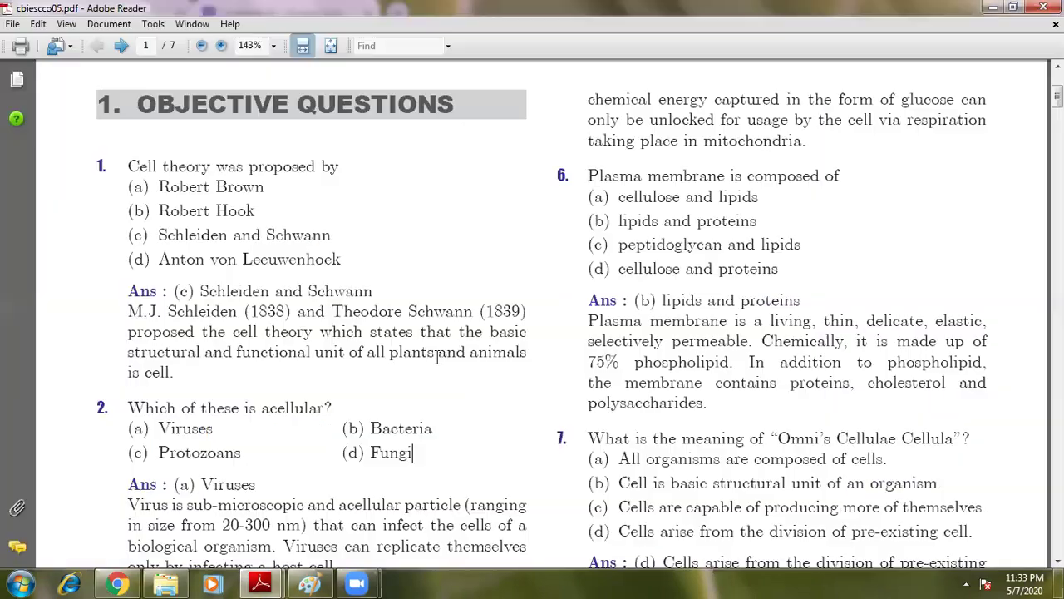
left_click_drag(128, 166, 341, 167)
key("ctrl+c")
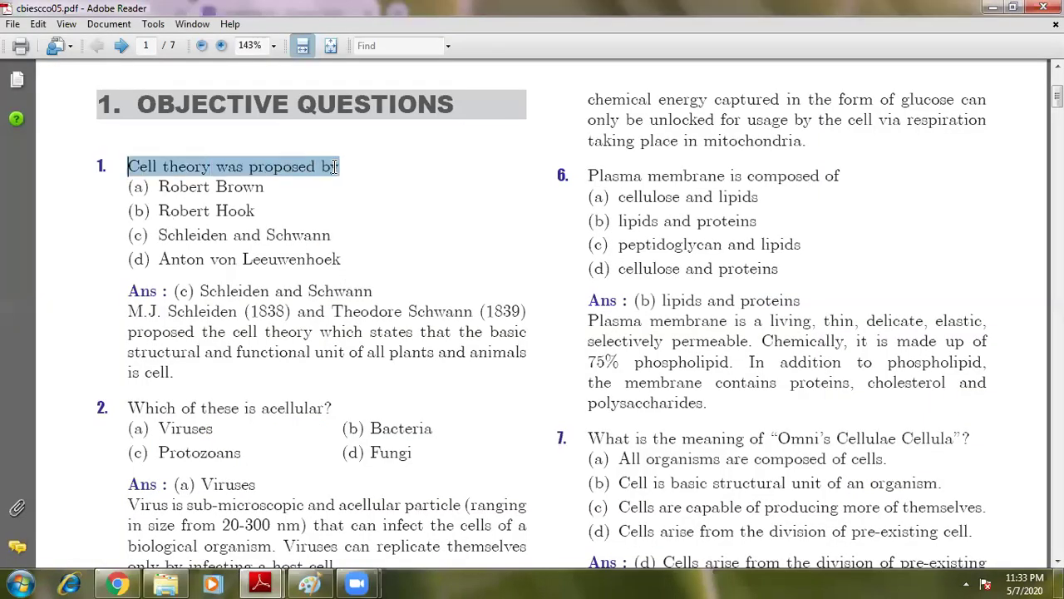
key("alt+Tab")
left_click(395, 351)
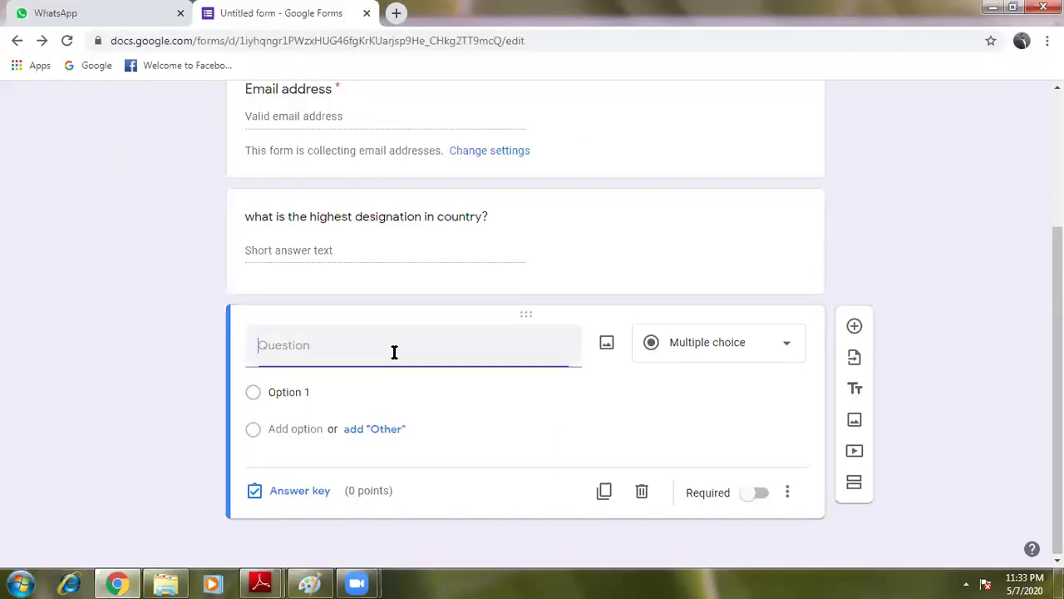
key("ctrl+v")
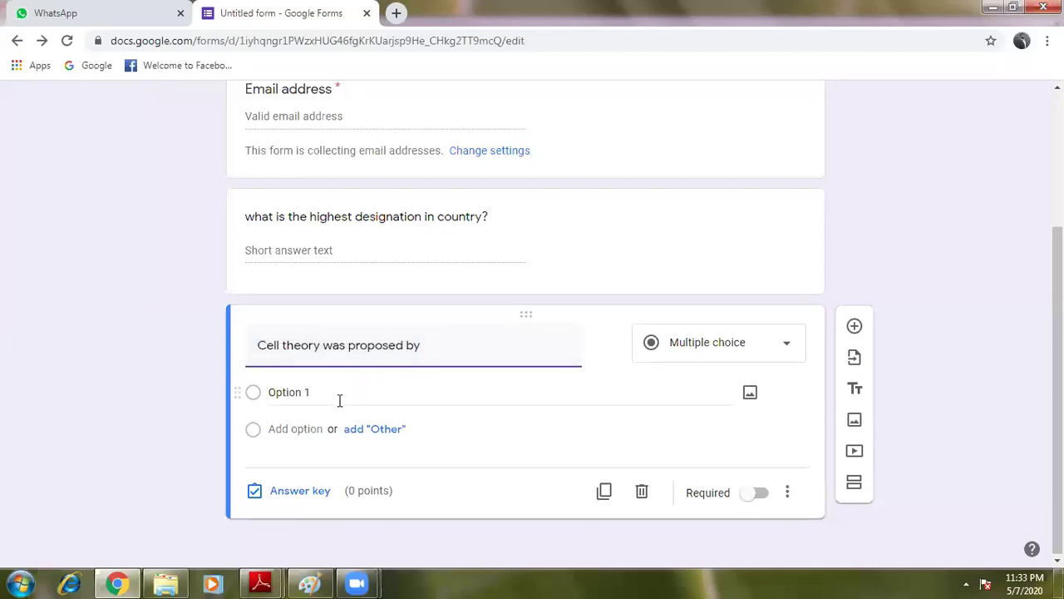
Copy "Robert Brown" from the PDF in Adobe Reader and paste it as the cell theory question's first option in Google Forms.
key("alt+Tab")
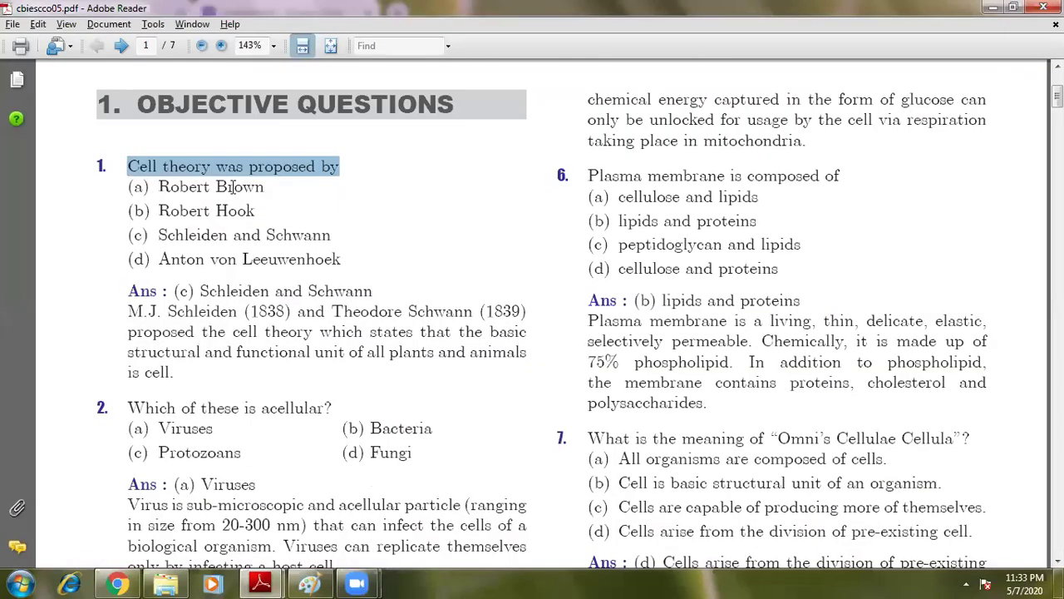
left_click_drag(156, 186, 266, 188)
left_click(263, 188)
key("alt+Tab")
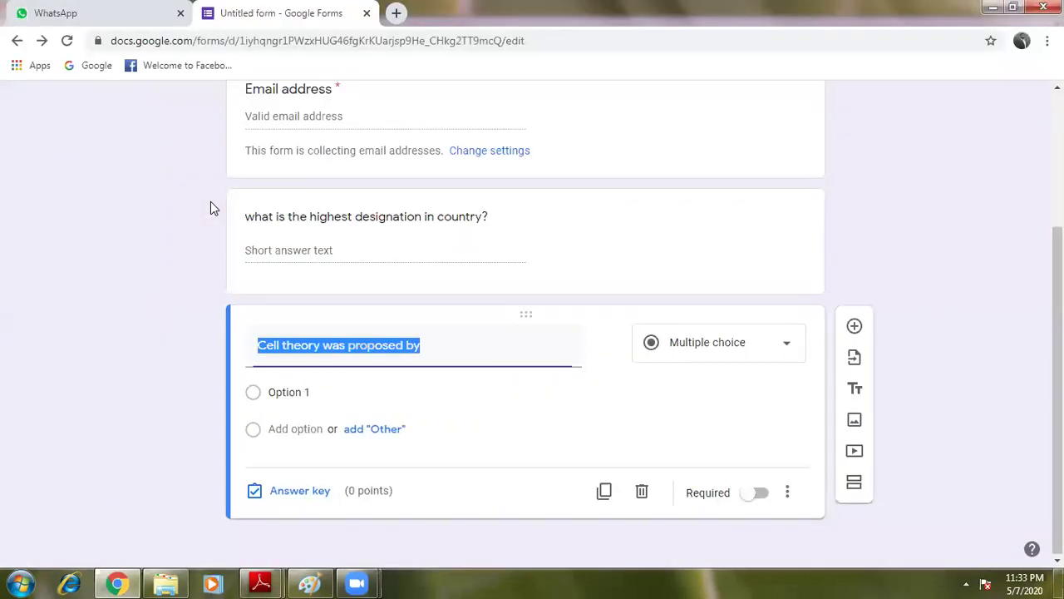
key("alt+Tab")
left_click_drag(157, 186, 280, 189)
key("ctrl+c")
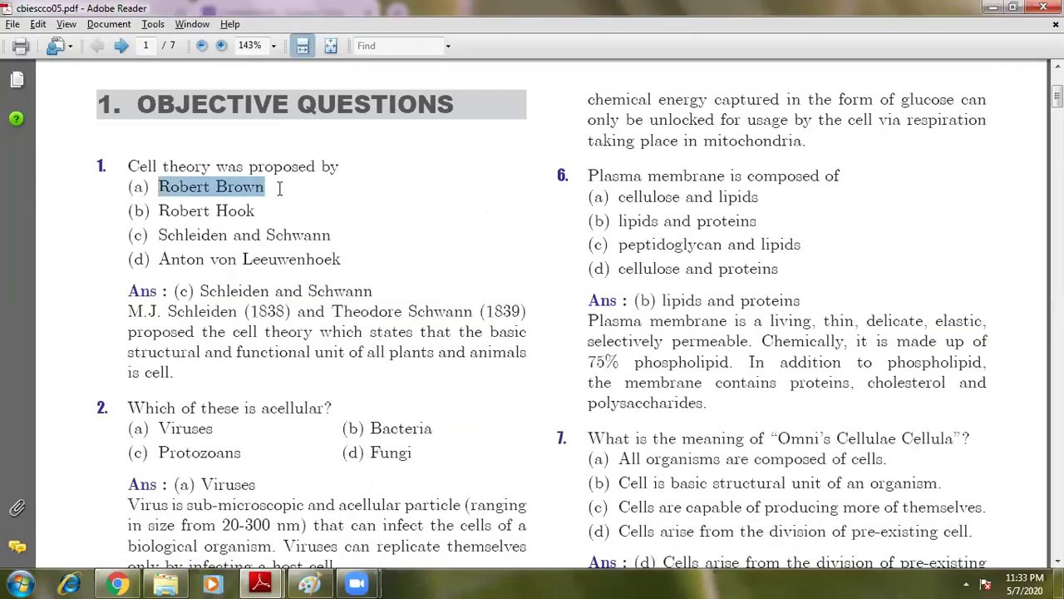
key("alt+Tab")
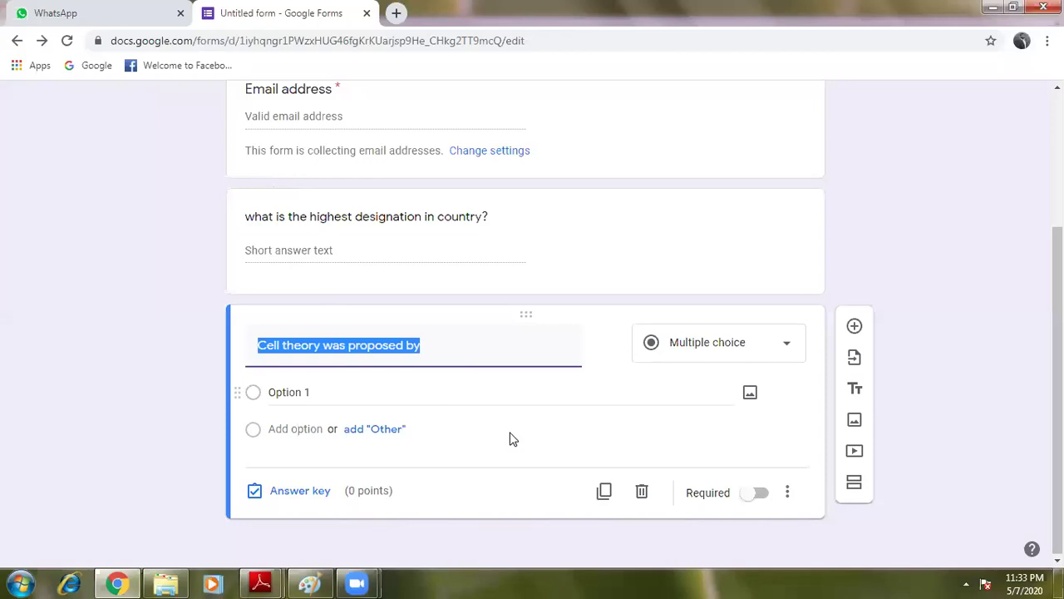
left_click(309, 392)
key("ctrl+v")
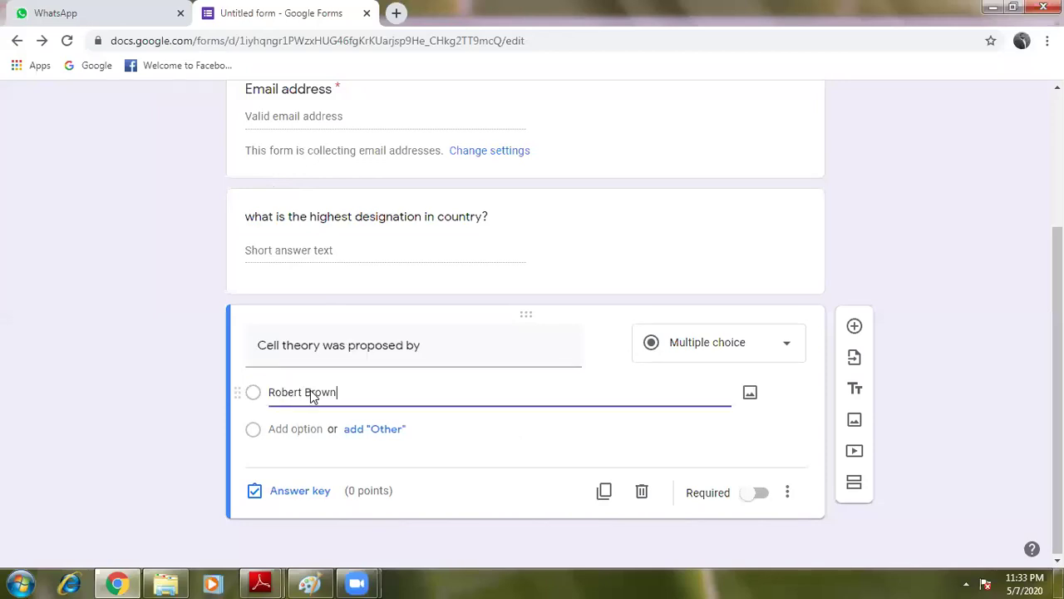
Copy "Robert Hook" from question 1 of the PDF in Adobe Reader and paste it as the second option in Google Forms.
key("alt+Tab")
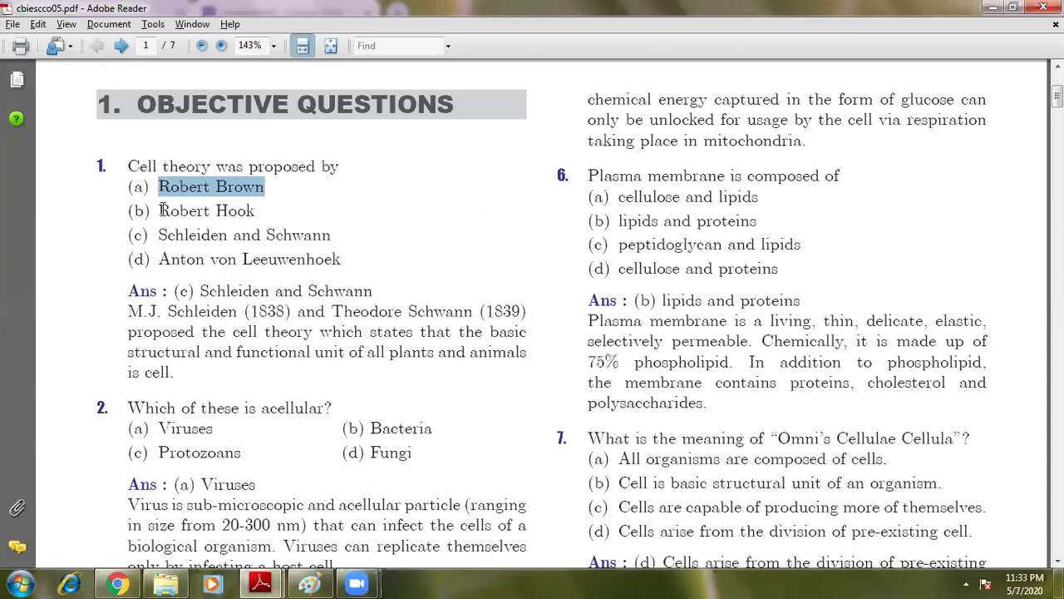
left_click_drag(160, 210, 256, 211)
key("ctrl+c")
key("alt+Tab")
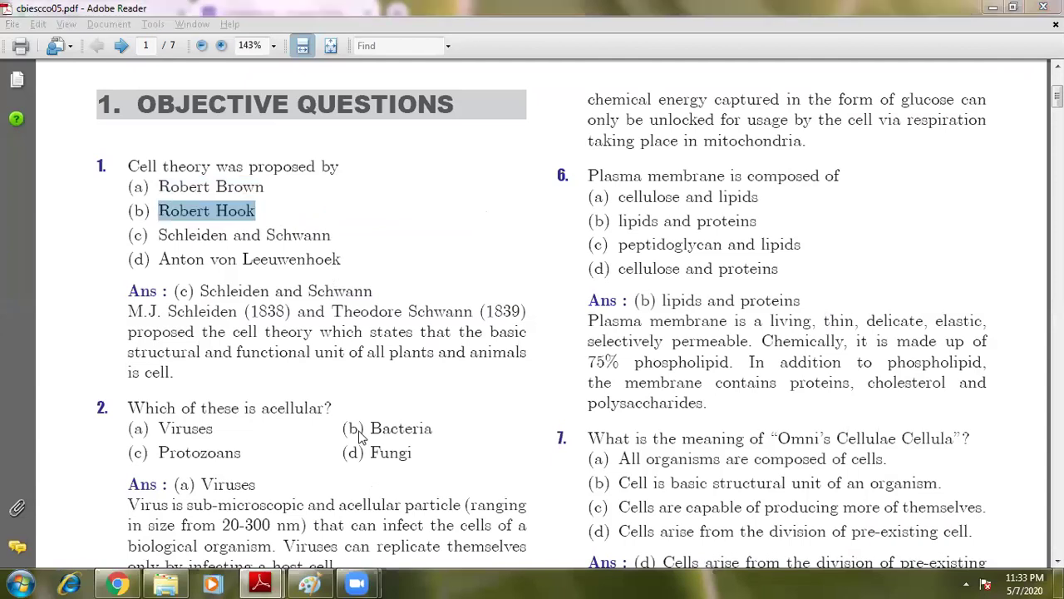
left_click(304, 430)
key("ctrl+v")
Add a third option to the cell theory question with "Schleiden and Schwann" copied from the PDF in Adobe Reader.
left_click(306, 466)
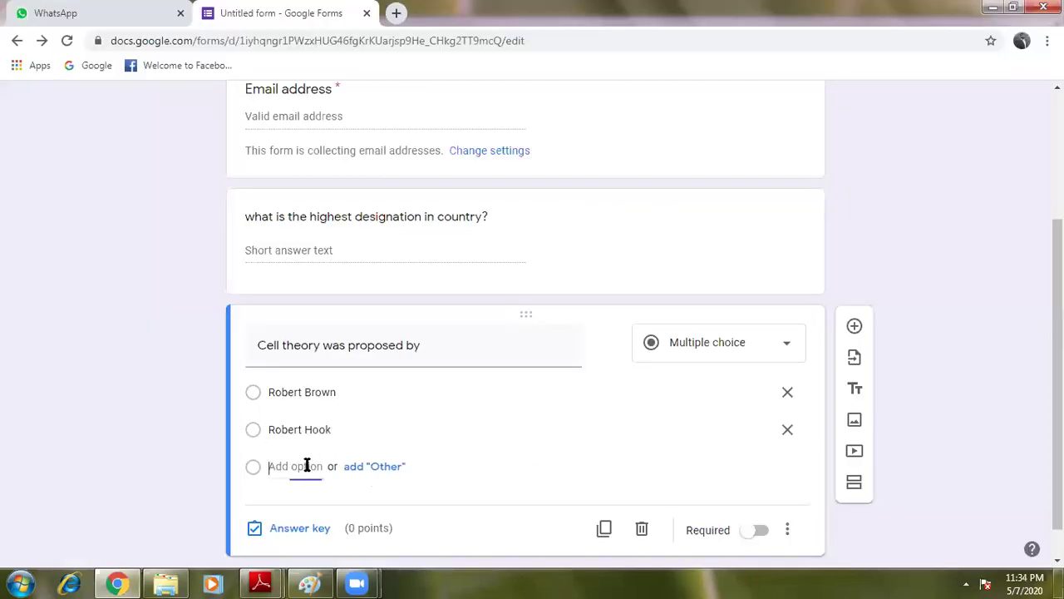
key("alt+Tab")
left_click(163, 234)
left_click_drag(163, 234, 333, 235)
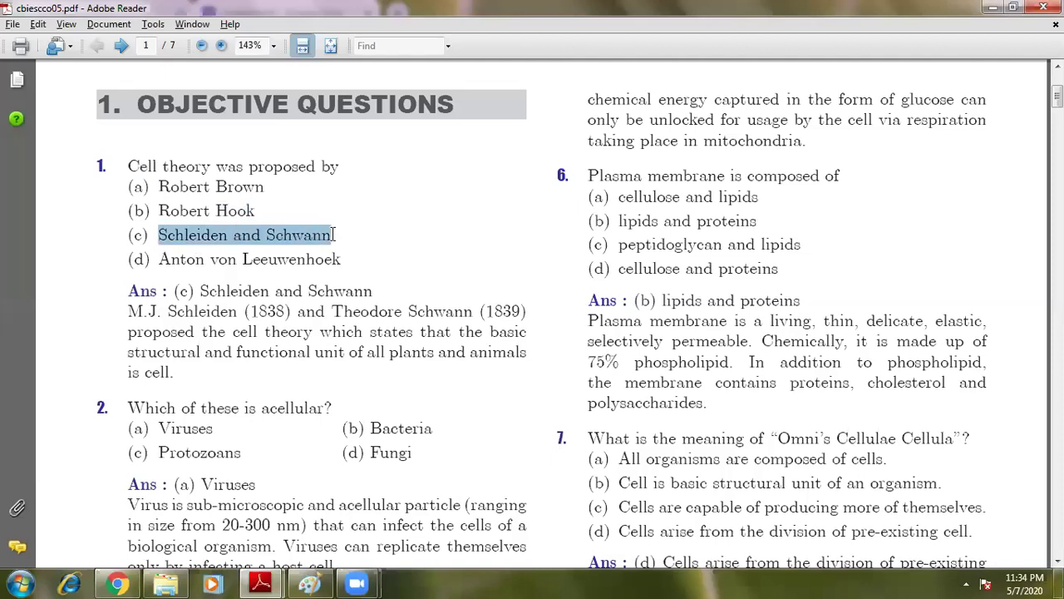
key("ctrl+c")
key("alt+Tab")
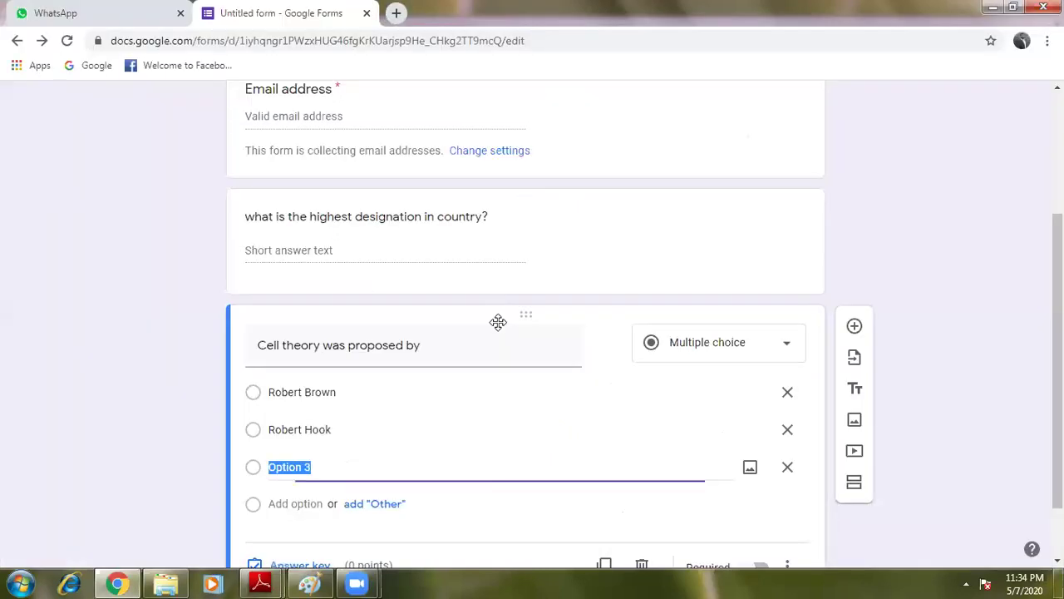
key("ctrl+v")
Add "Anton von Leeuwenhoek", copied from the PDF in Adobe Reader, as the cell theory question's fourth option.
key("alt+Tab")
left_click_drag(160, 258, 336, 264)
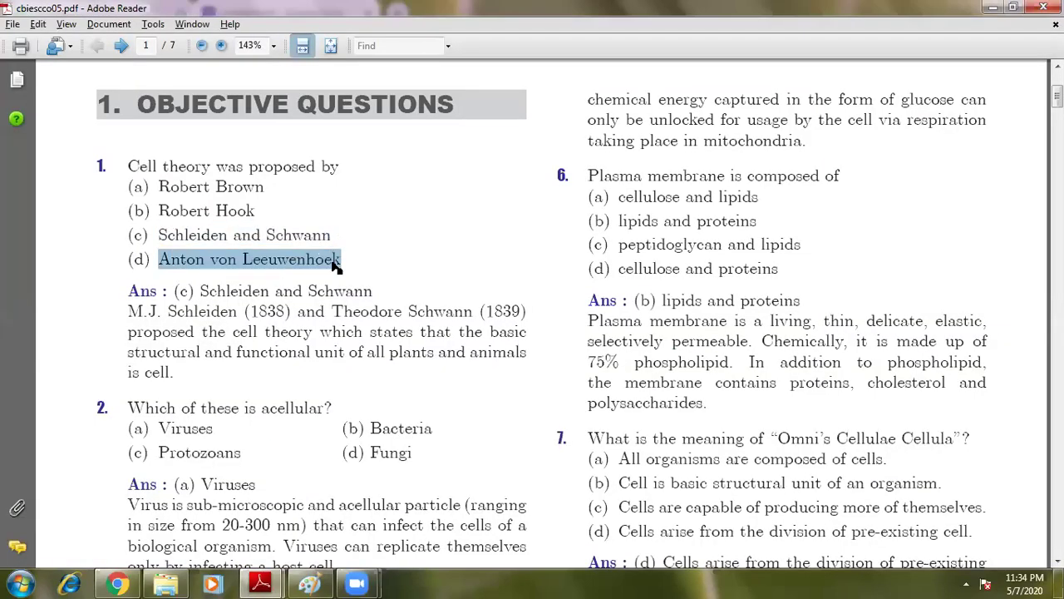
key("ctrl+c")
key("alt+Tab")
left_click(275, 516)
key("ctrl+v")
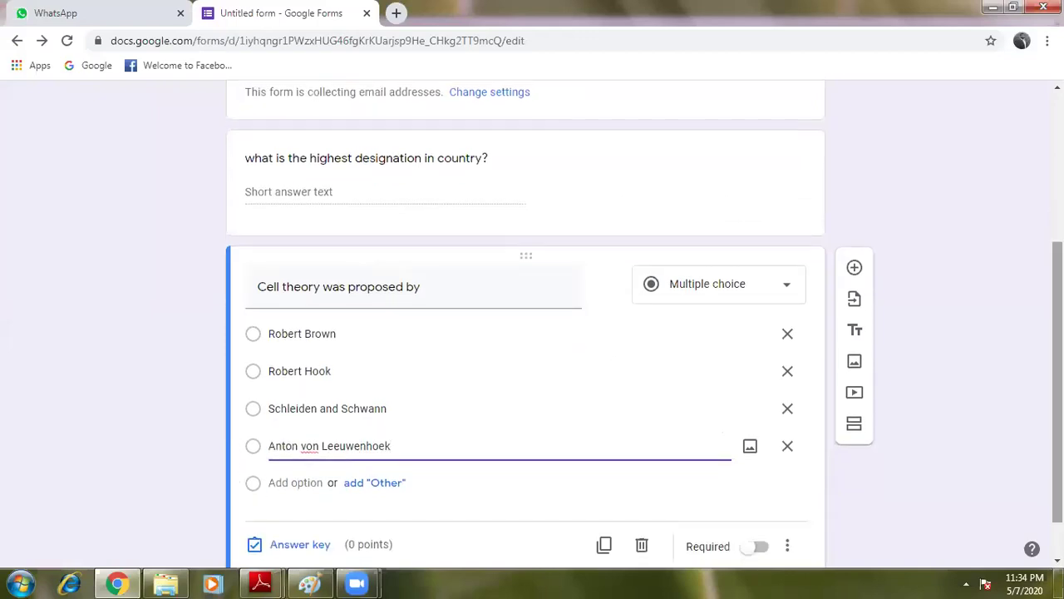
Set the cell theory question's answer key to 1 point with "Robert Hook" as correct, and turn on shuffled option order.
scroll(566, 380, "down", 1)
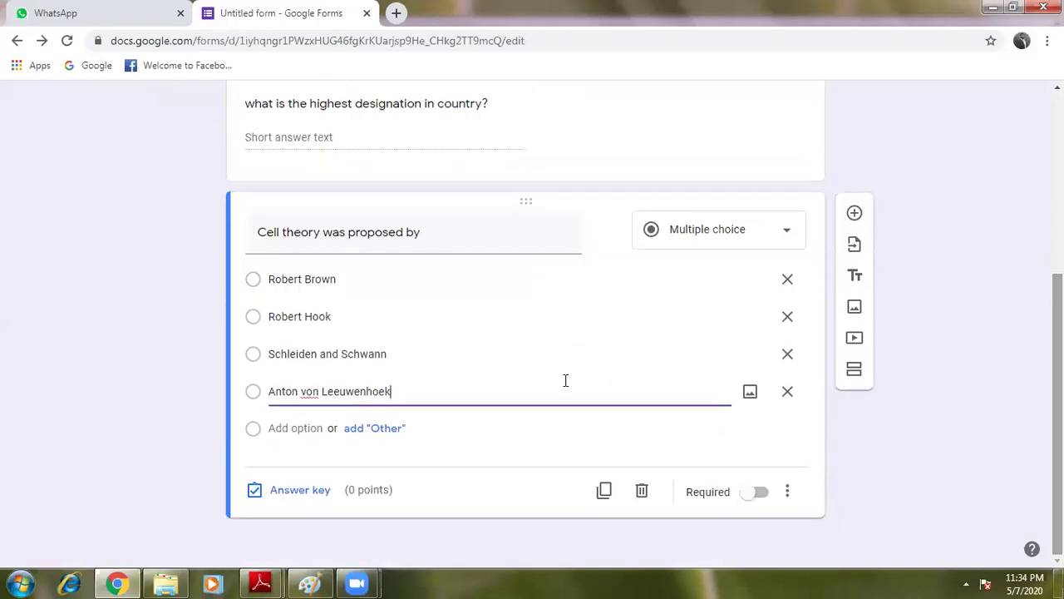
left_click(301, 491)
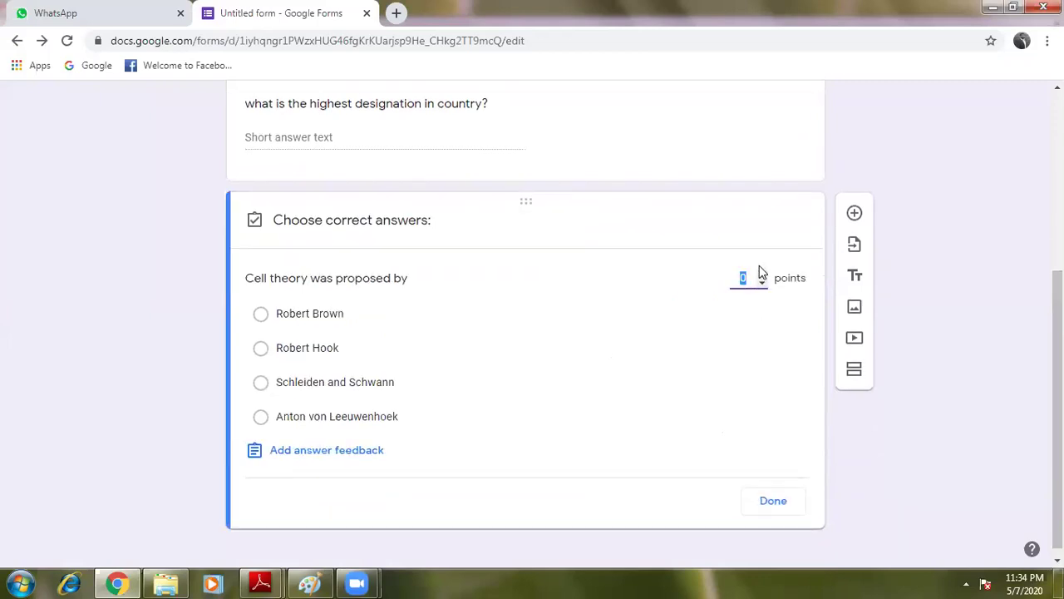
left_click(341, 352)
left_click(786, 500)
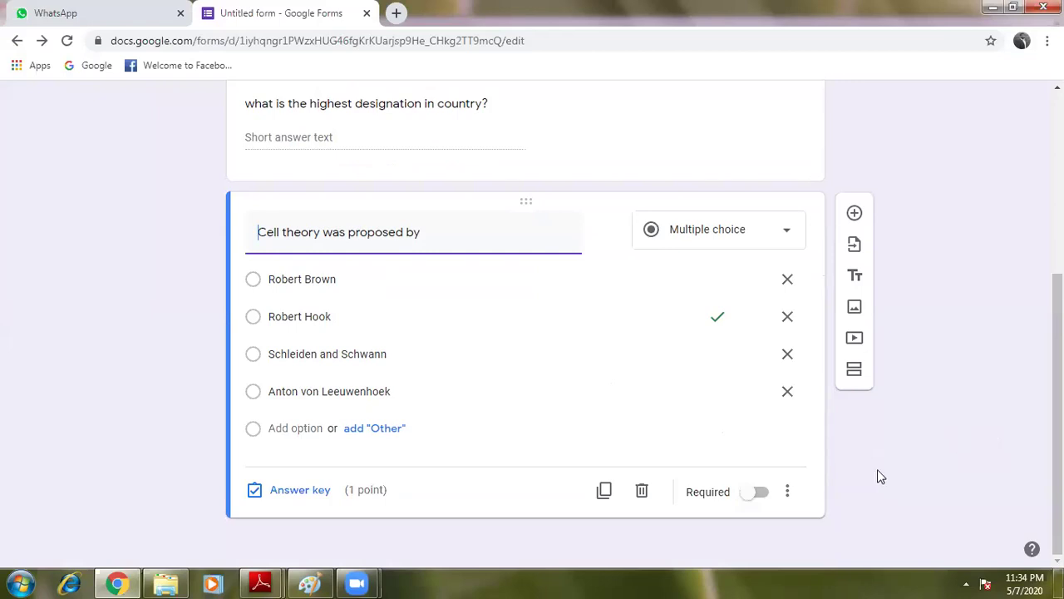
left_click(787, 498)
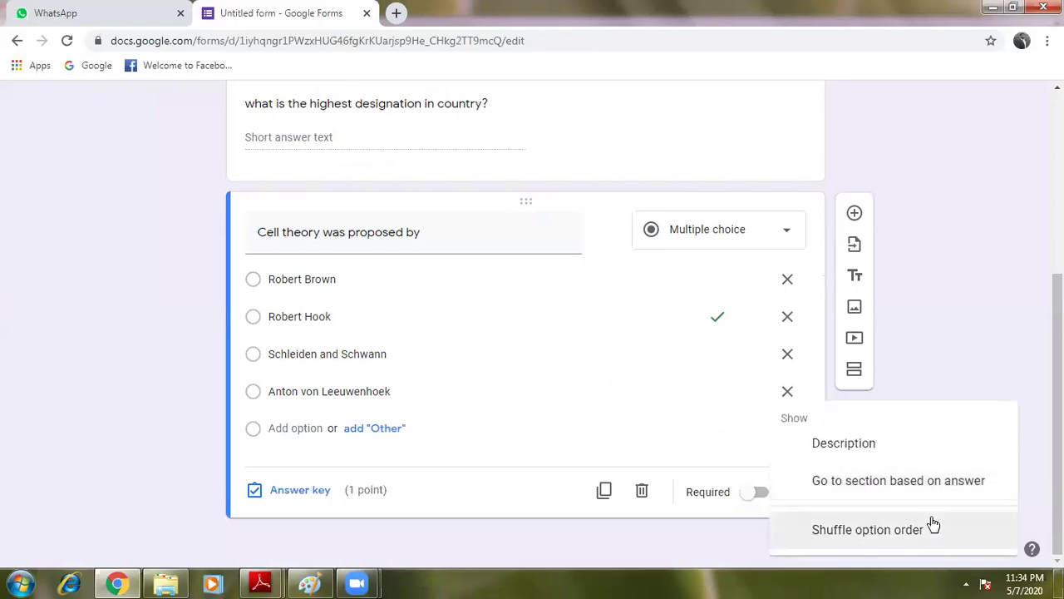
left_click(854, 536)
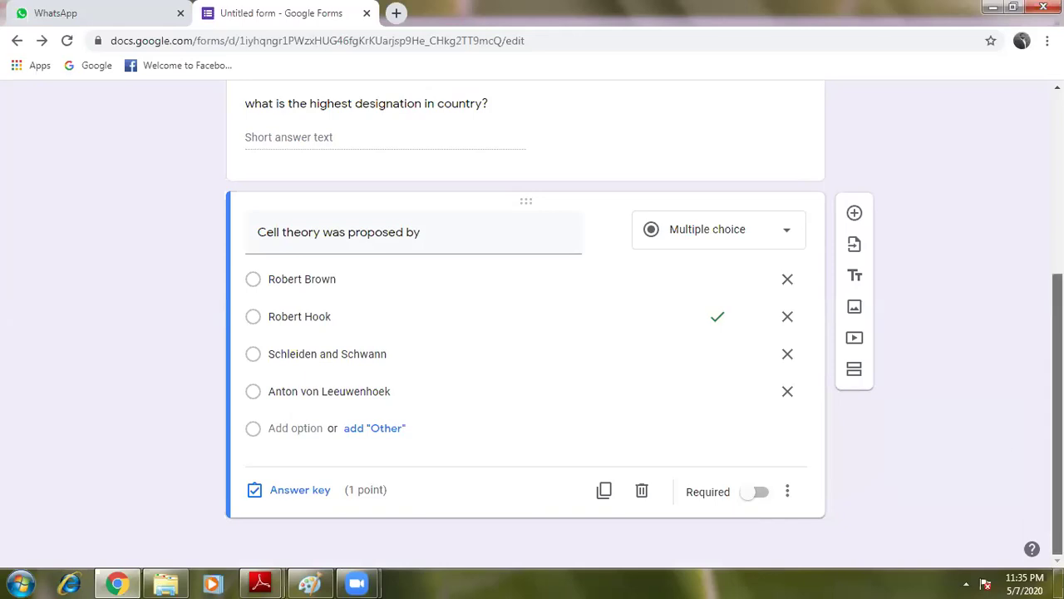
Add a new multiple choice question titled "question" and open image insertion for it.
left_click(855, 213)
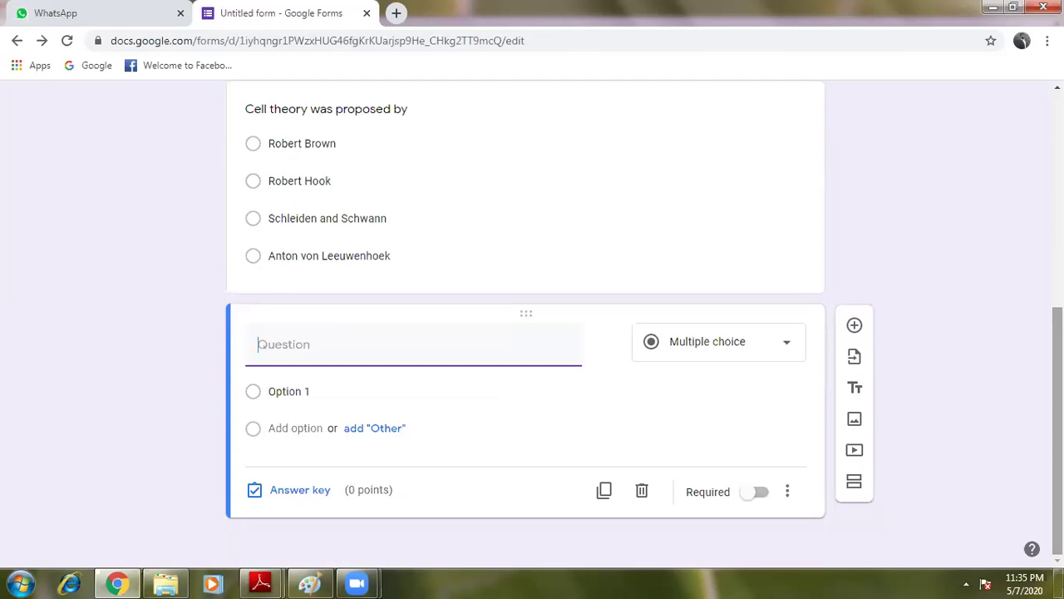
type("question")
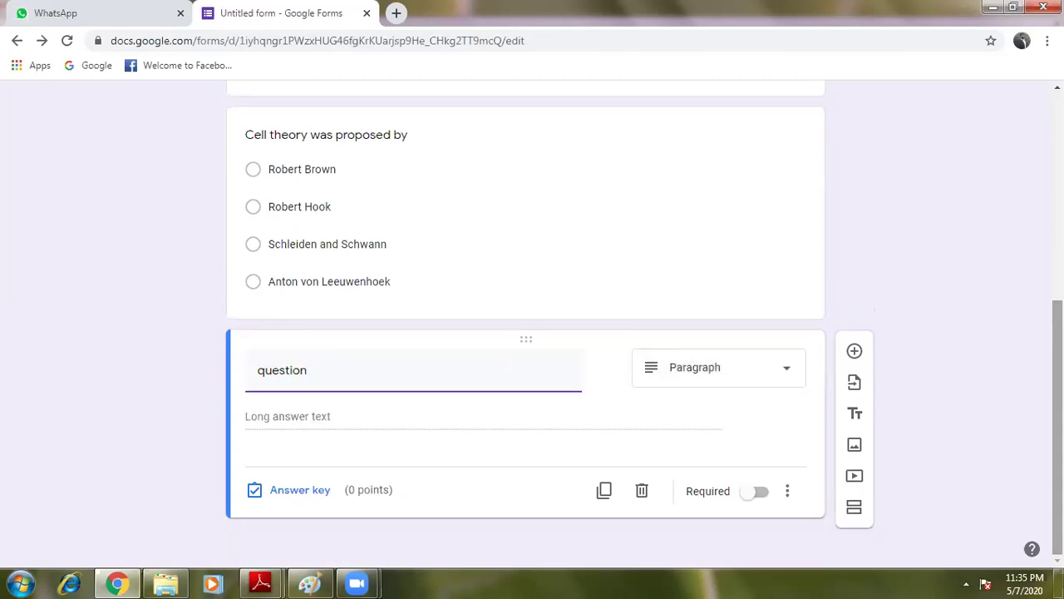
left_click(751, 379)
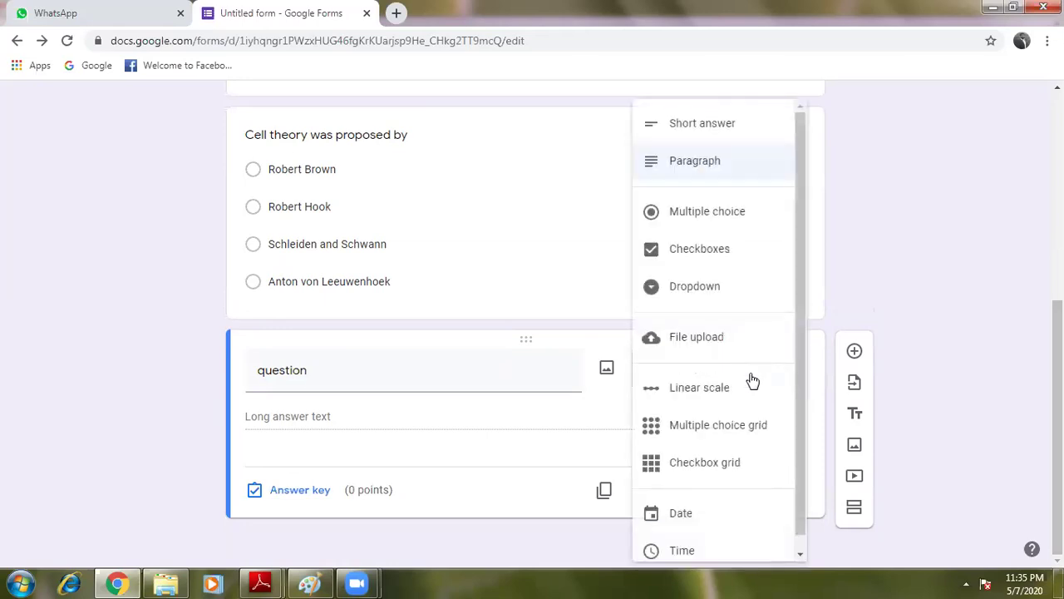
left_click(709, 219)
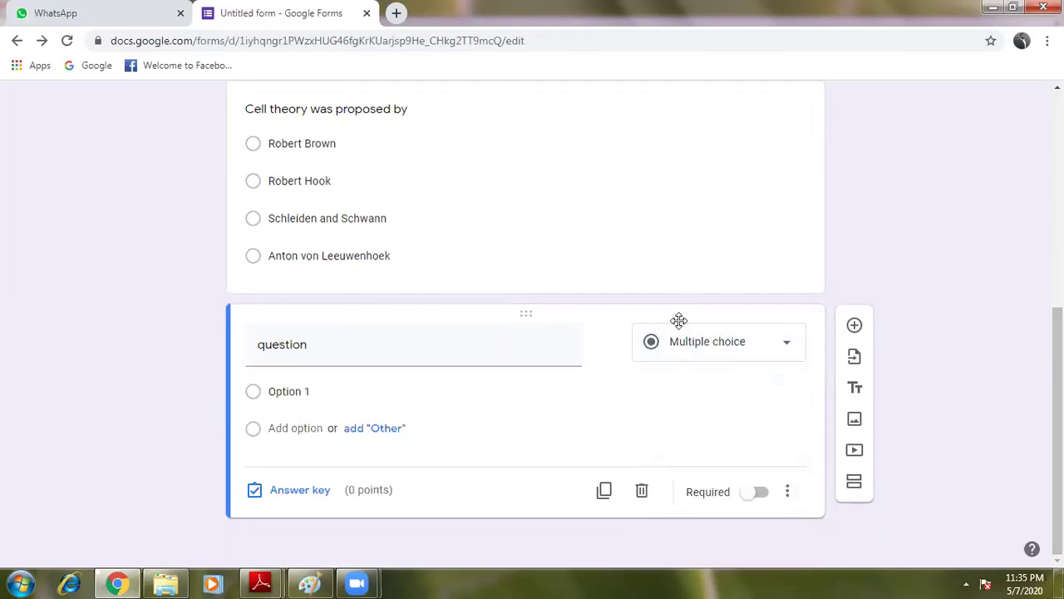
left_click(606, 346)
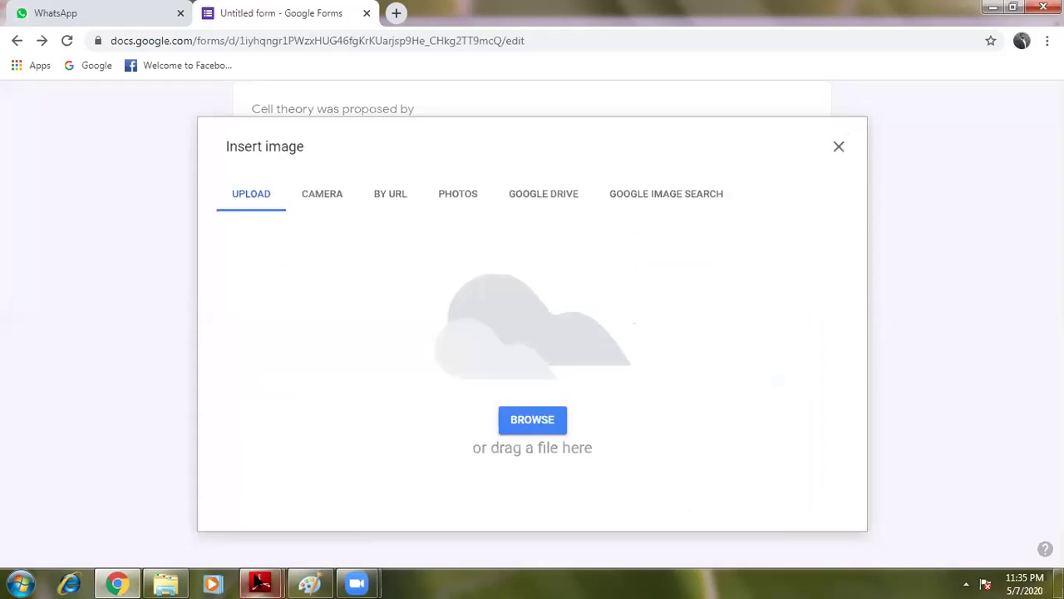
Switch to 2014_sp_12_physics_04.pdf in Adobe Reader and copy a snapshot of question 13 including its diagram.
left_click(260, 582)
left_click(241, 507)
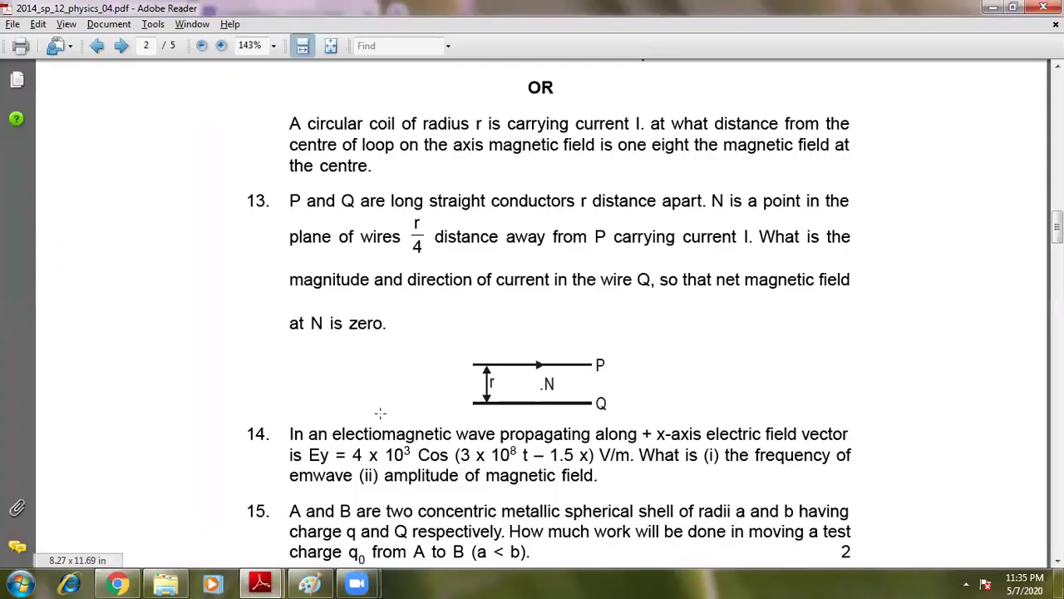
left_click_drag(283, 188, 865, 410)
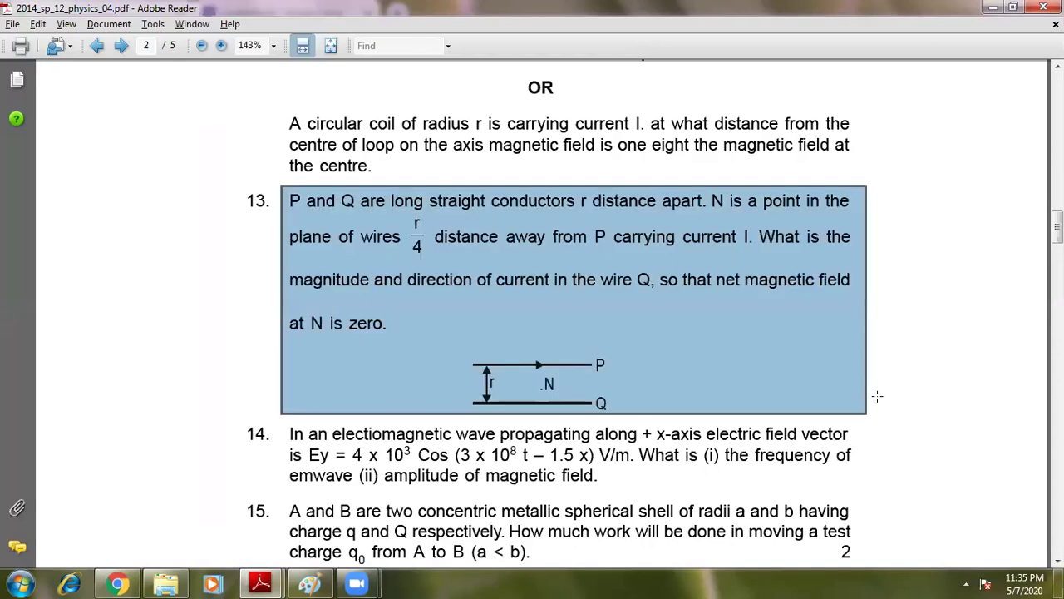
Switch to Paint and paste the snapshot of question 13 onto the blank canvas.
key("alt+Tab")
key("alt+Tab")
key("alt+Tab")
key("alt+Tab")
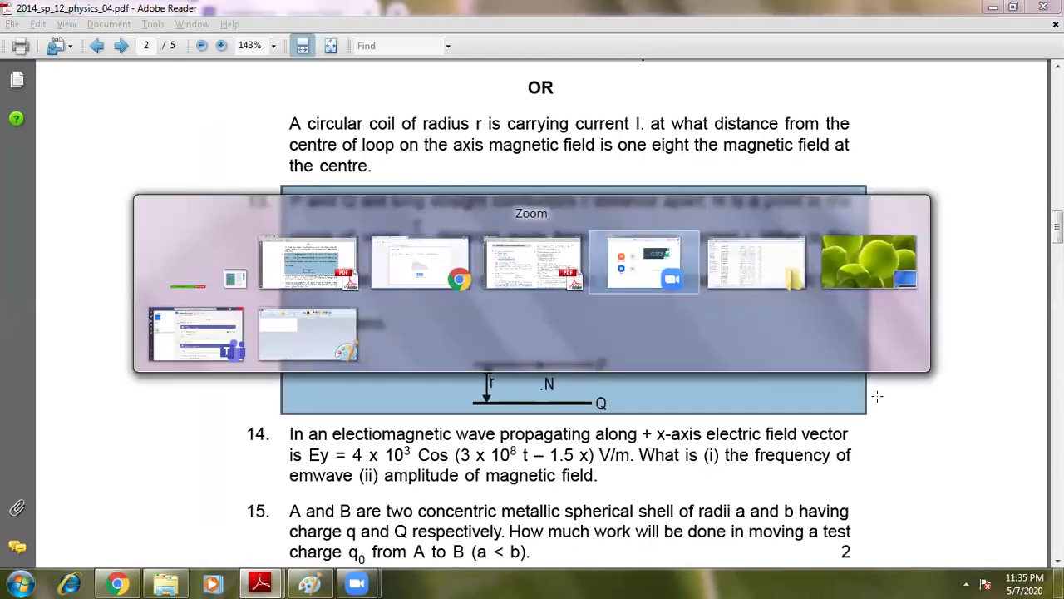
key("alt+Tab")
key("alt+Tab")
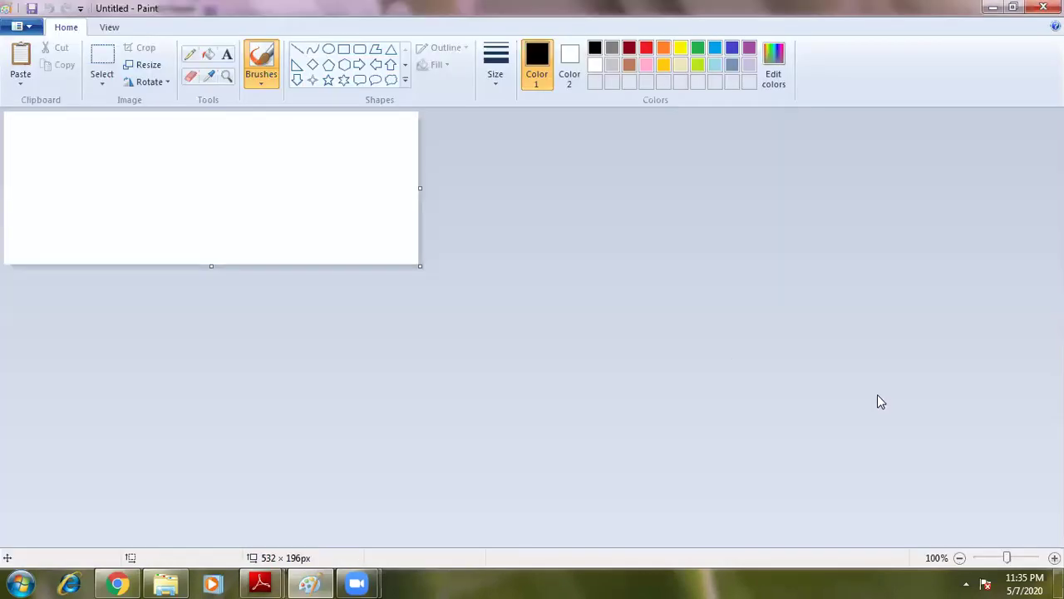
key("ctrl+v")
left_click(700, 347)
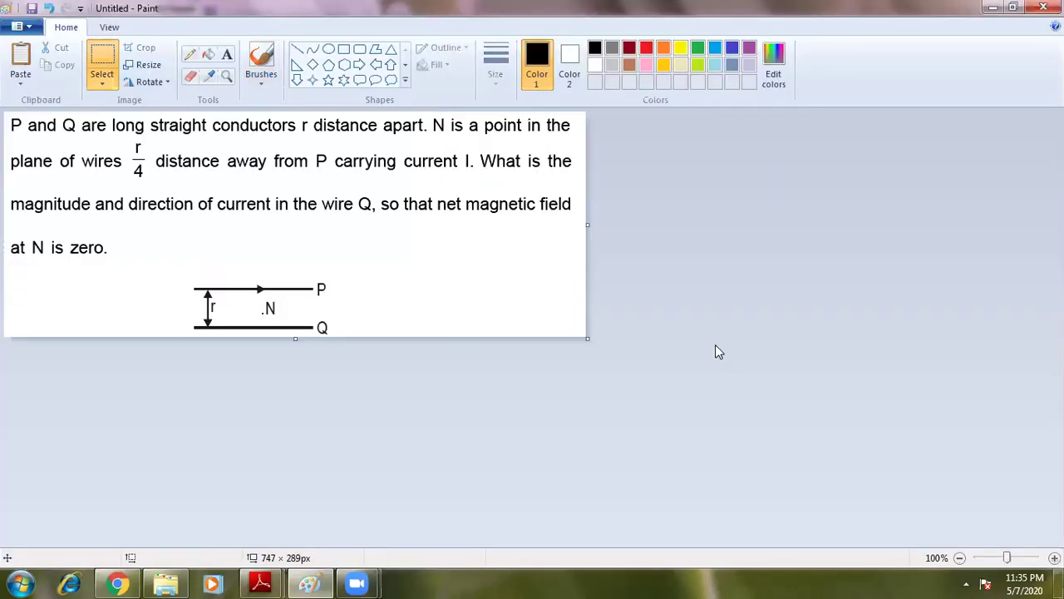
Save the pasted image as Untitled.png in the Downloads folder, replacing the existing file.
key("ctrl+s")
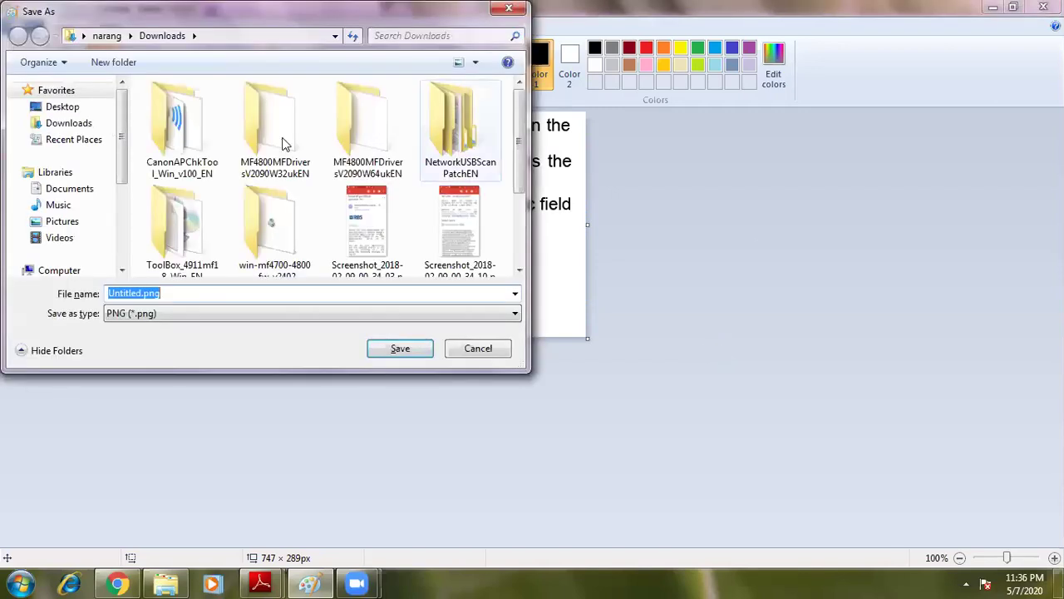
left_click(70, 124)
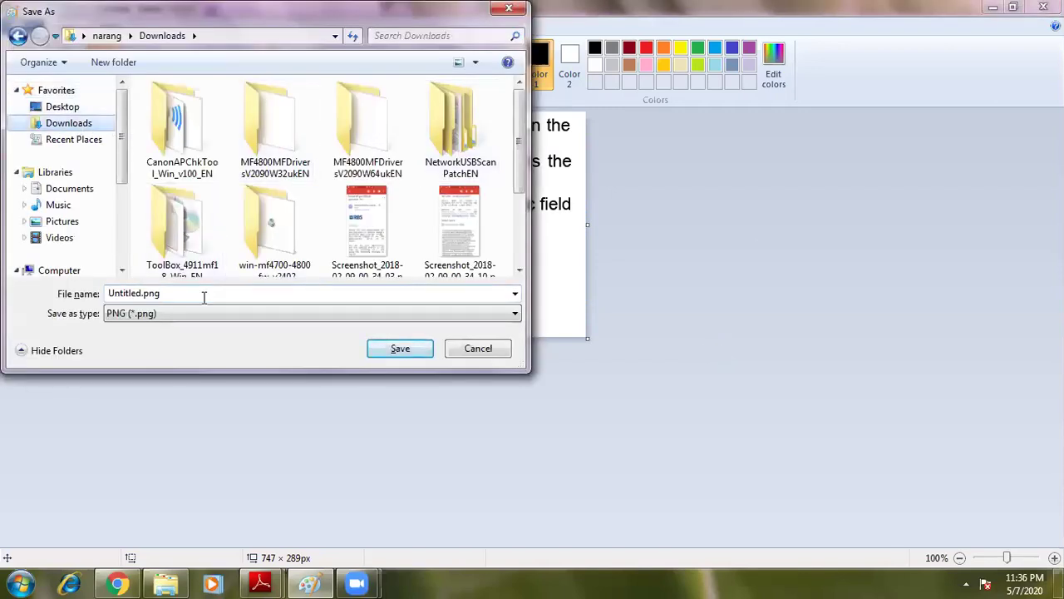
left_click(185, 292)
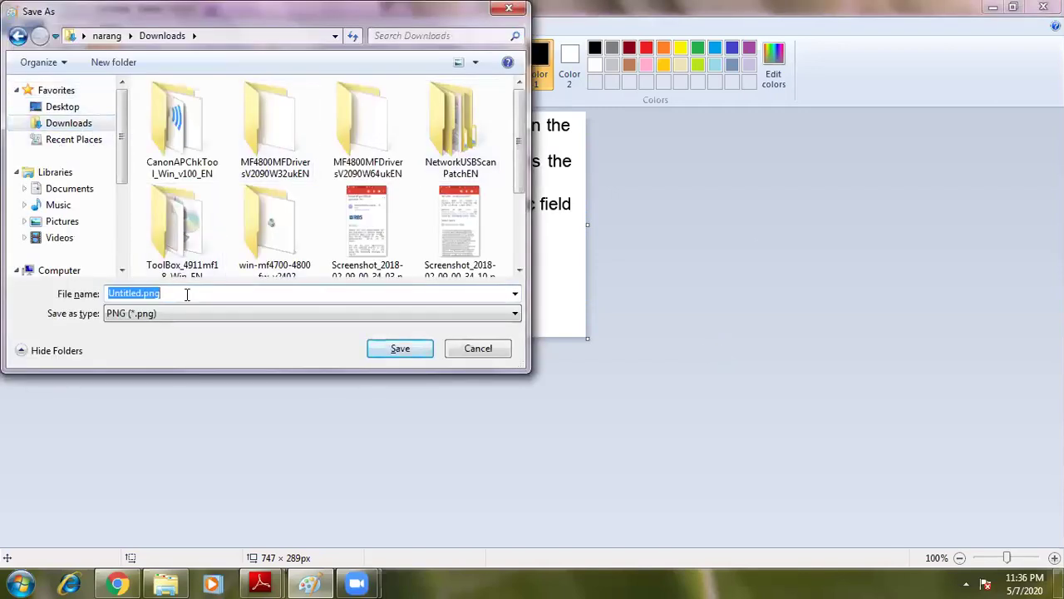
left_click(424, 349)
left_click(578, 292)
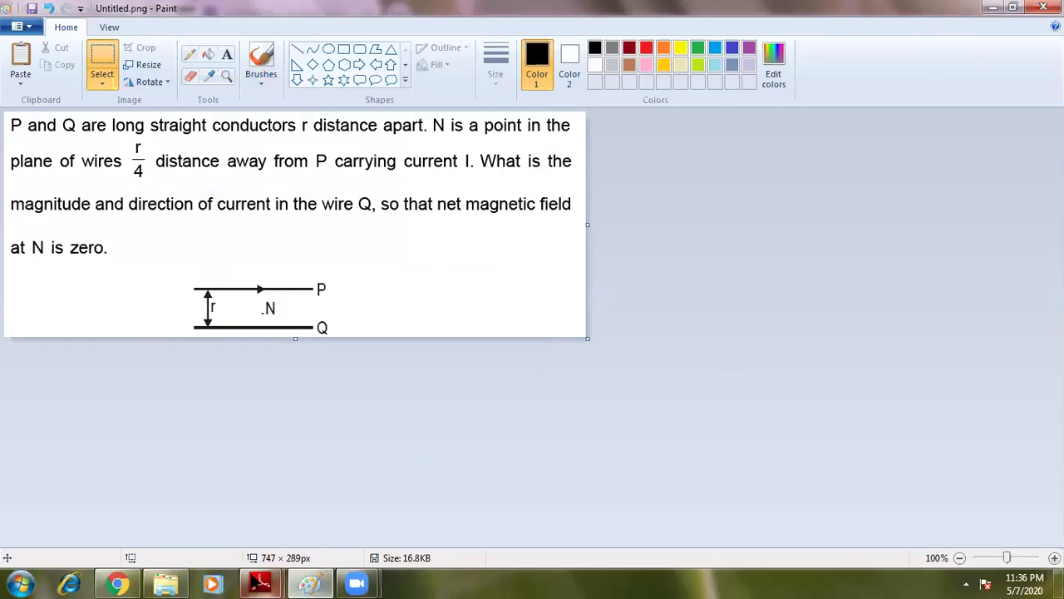
Upload Untitled.png from the Downloads folder in Windows Explorer into the new question's image insertion in Google Forms.
left_click(117, 584)
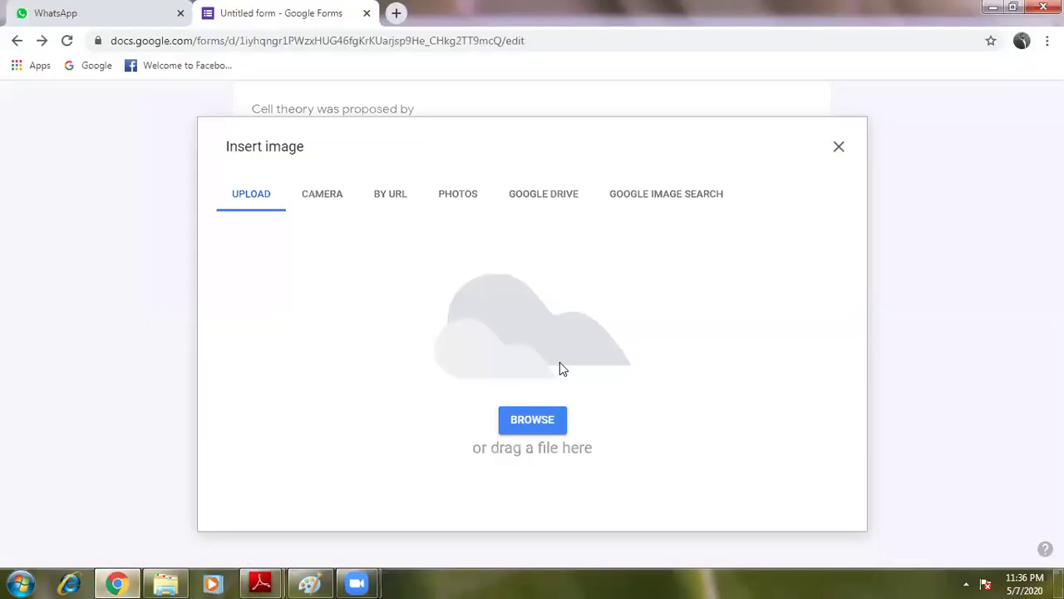
left_click(157, 580)
left_click(72, 115)
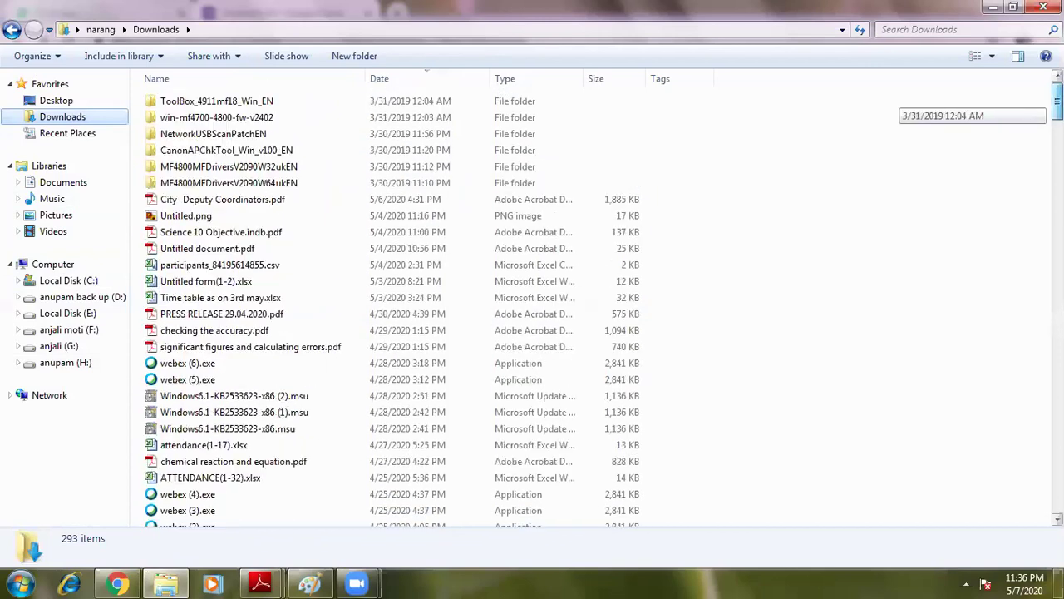
left_click(203, 216)
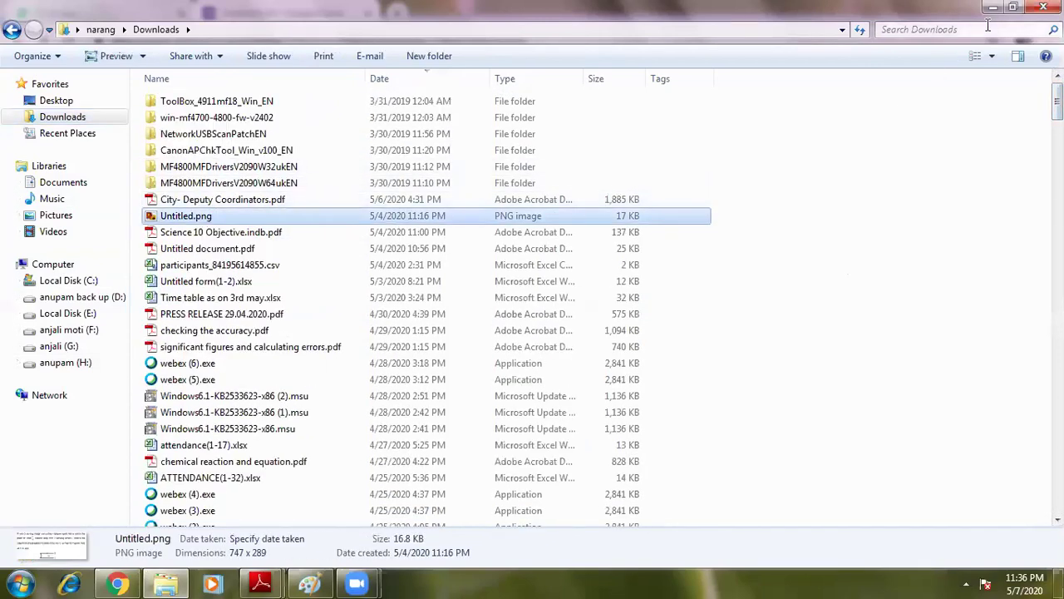
left_click(1013, 7)
left_click_drag(392, 173, 855, 123)
left_click_drag(725, 333, 434, 391)
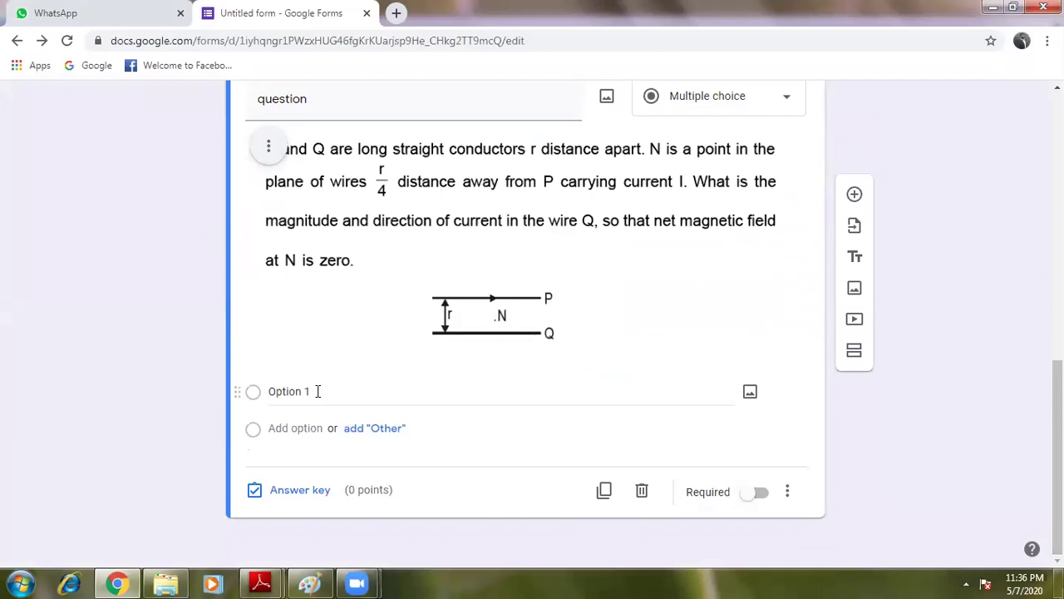
Give the image question four answer options: 2.5, 3, 5 and 3.5.
left_click(317, 391)
type("2.5")
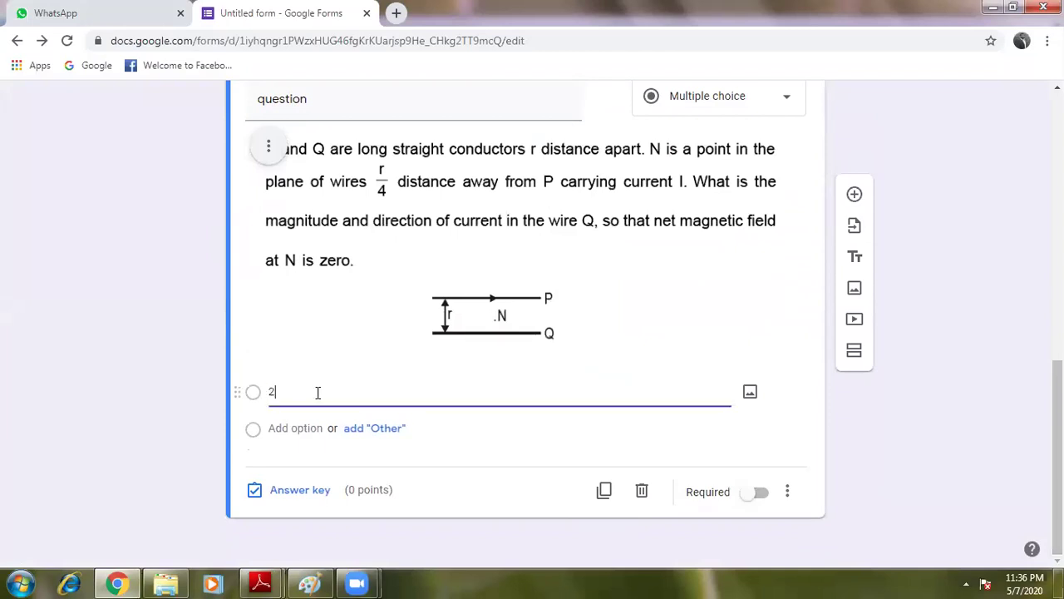
left_click(288, 429)
type("3")
left_click(286, 463)
type("5")
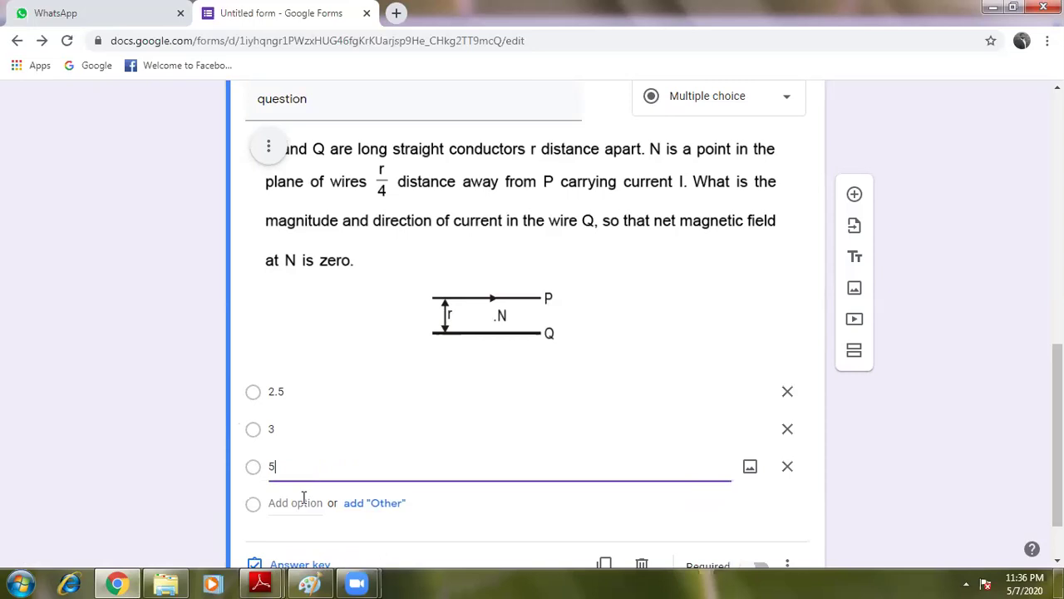
left_click(304, 503)
type("3")
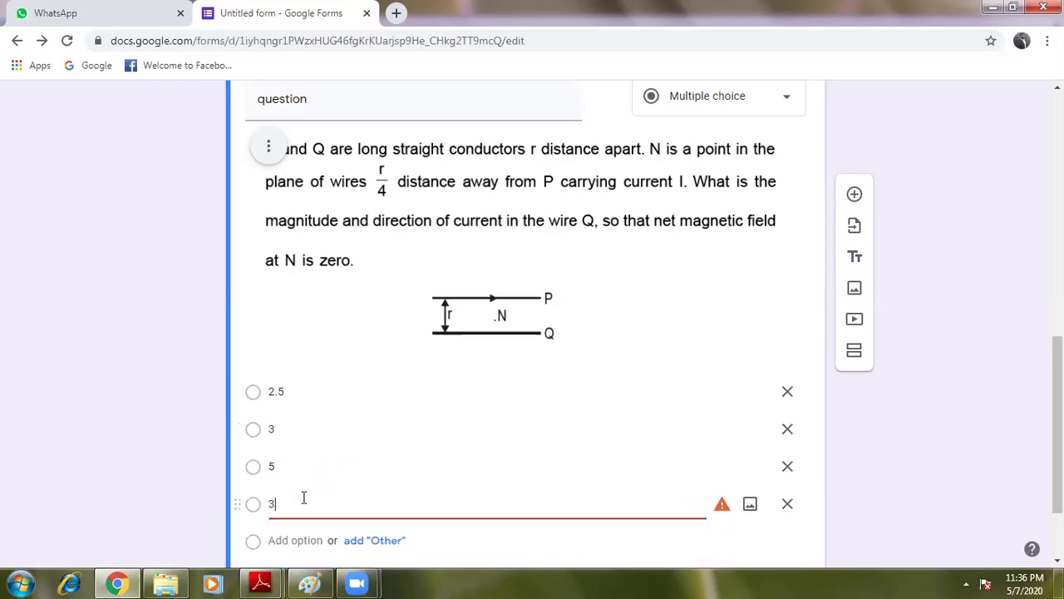
type(".5")
Open the image question's answer key and set its score to 3 points.
scroll(286, 503, "down", 2)
left_click(288, 502)
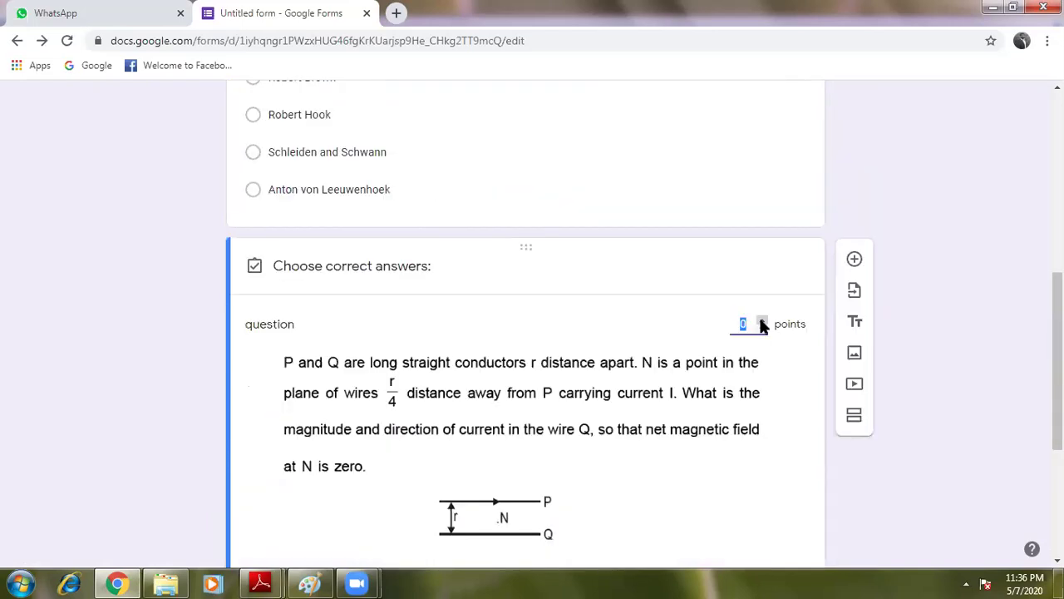
type("2")
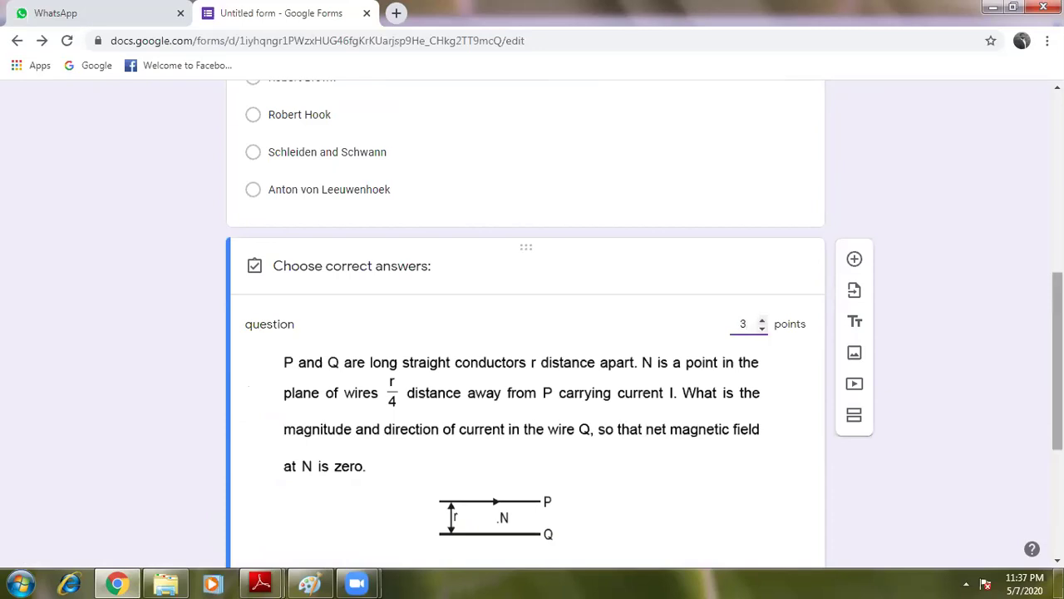
Mark 5 as the correct answer of the image question and finish its answer key.
scroll(545, 415, "down", 3)
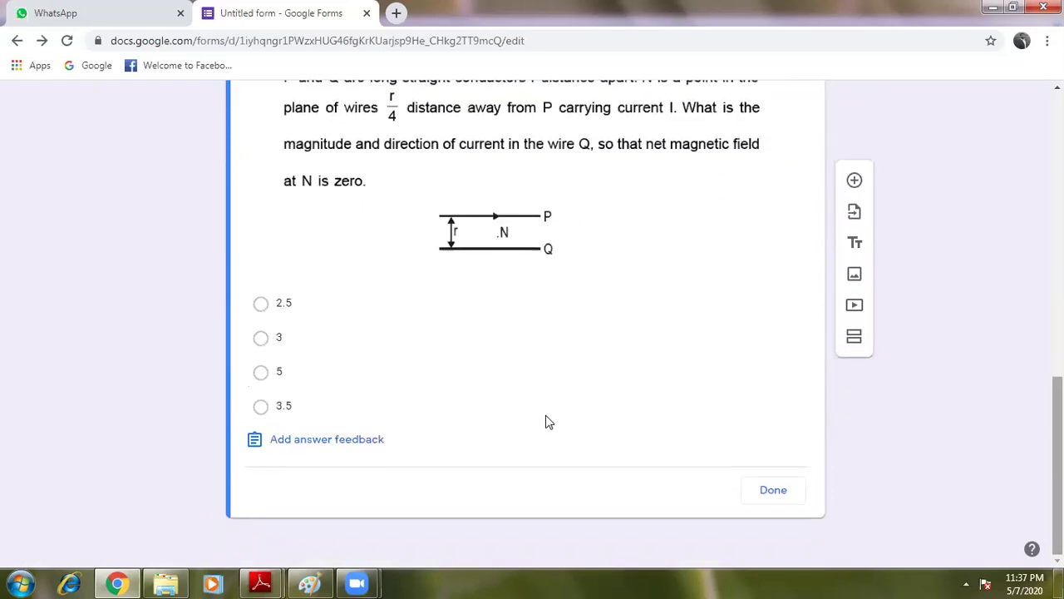
left_click(261, 338)
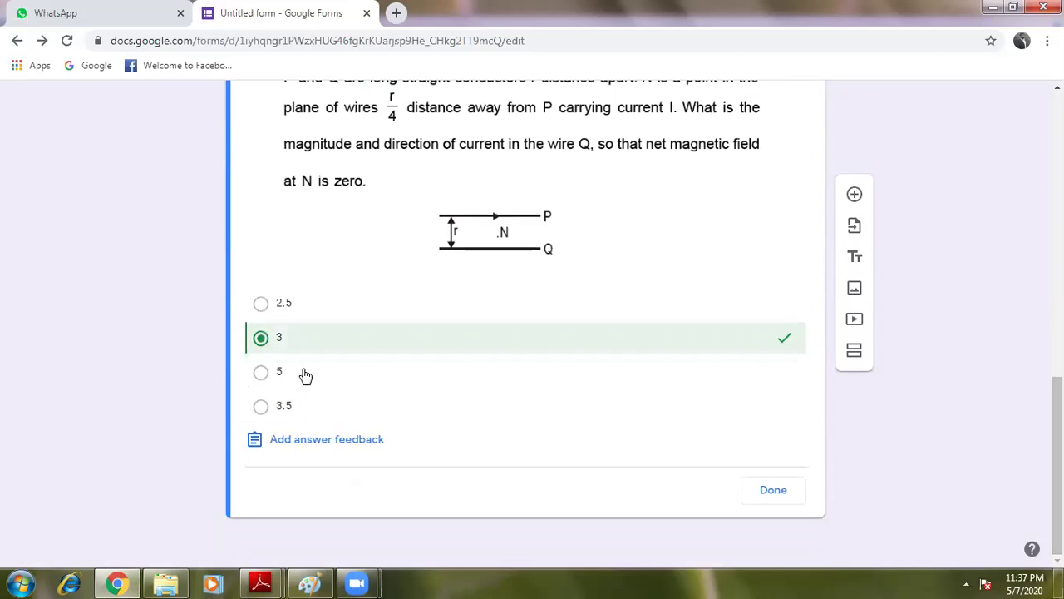
left_click(260, 372)
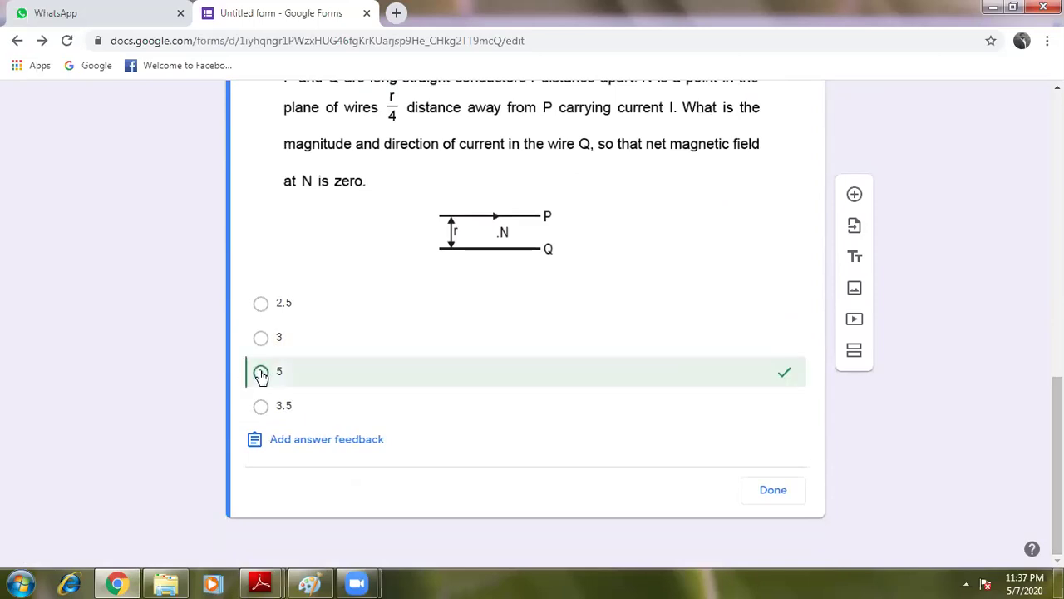
left_click(774, 491)
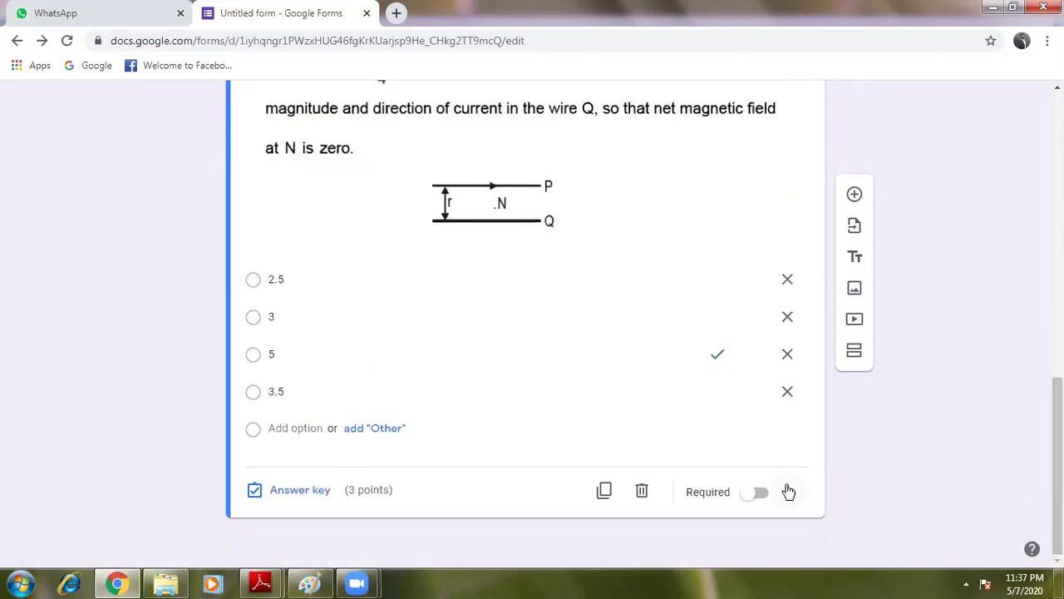
left_click(789, 492)
left_click(831, 530)
scroll(533, 316, "up", 1)
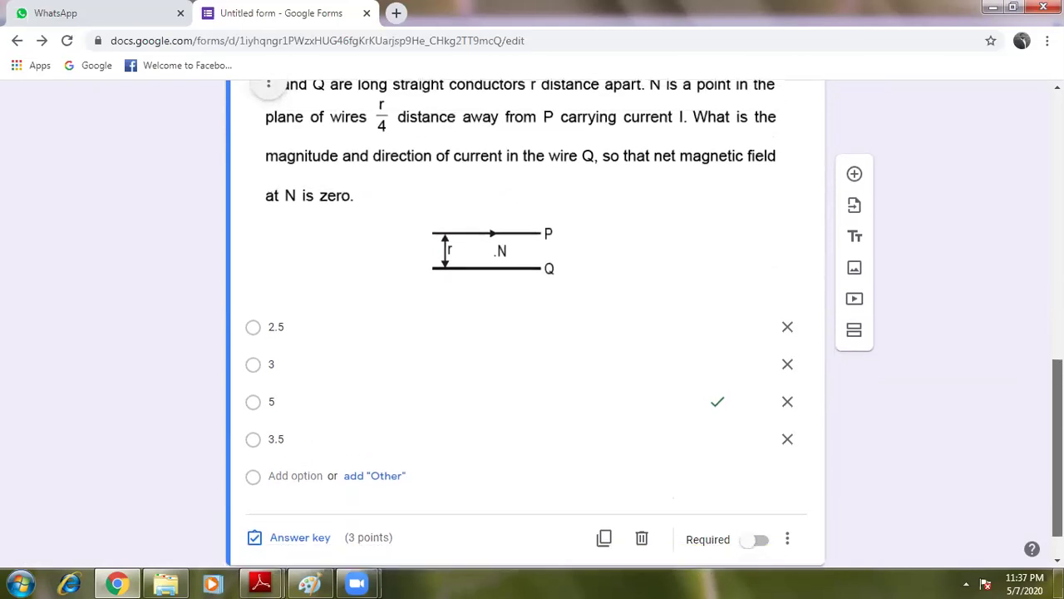
scroll(532, 324, "down", 1)
scroll(532, 325, "down", 1)
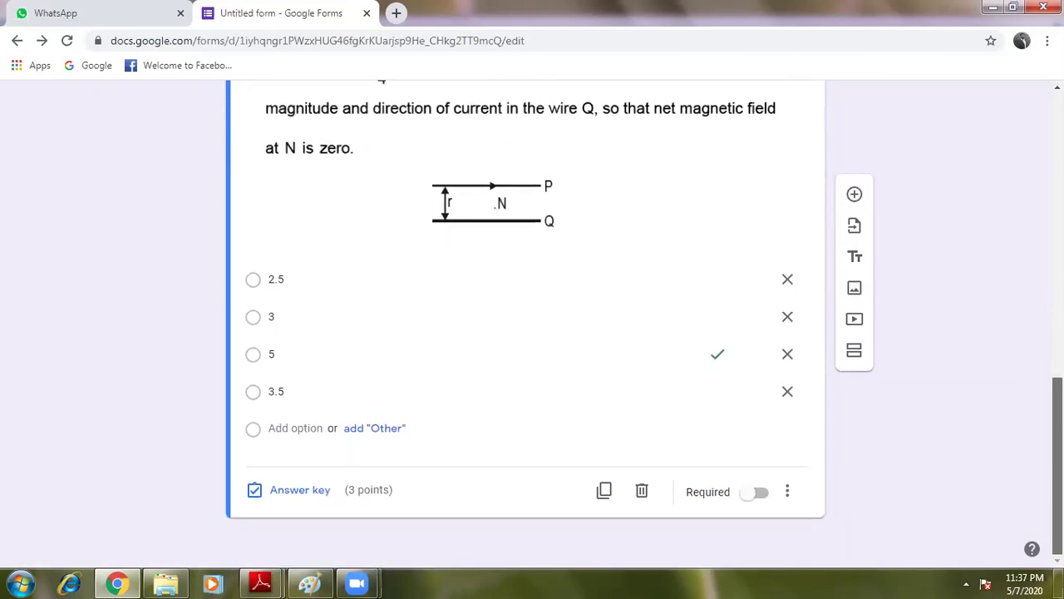
left_click(308, 429)
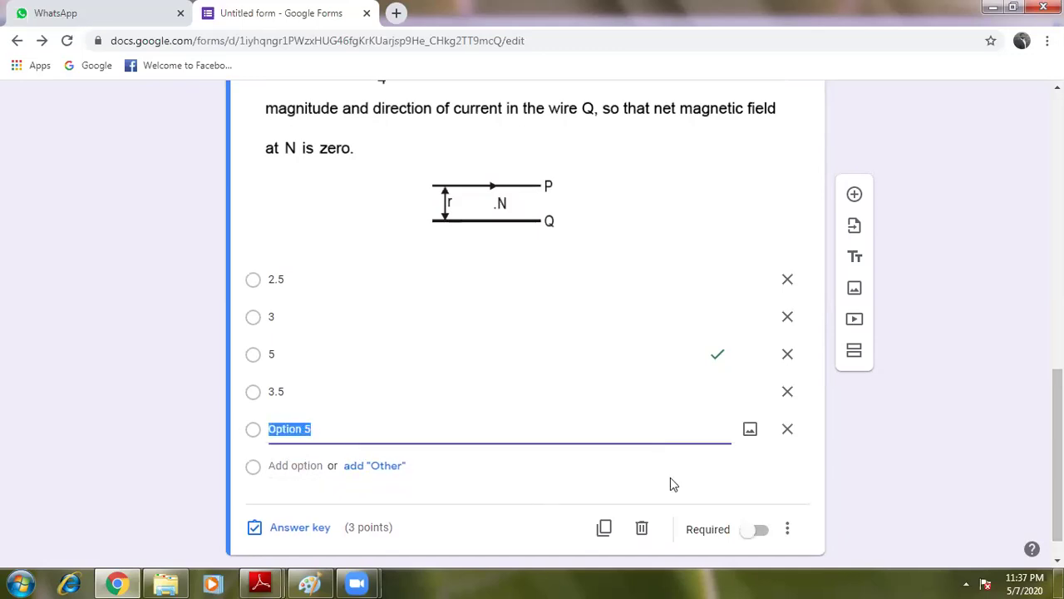
left_click(787, 429)
left_click(997, 408)
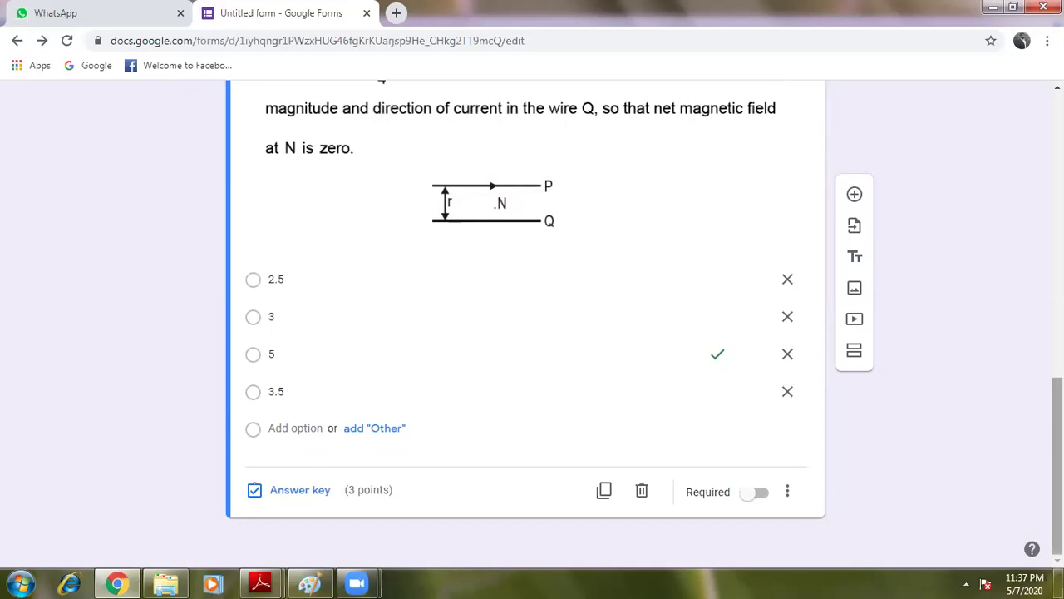
Add a new question after the image question and set its type to Multiple choice grid.
scroll(1002, 399, "up", 3)
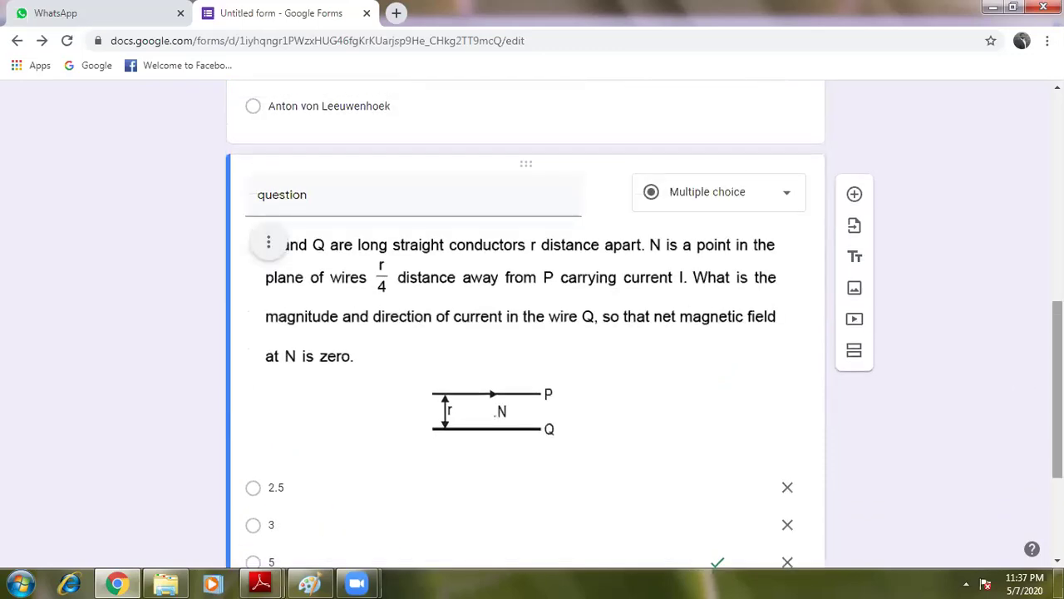
scroll(1002, 397, "down", 3)
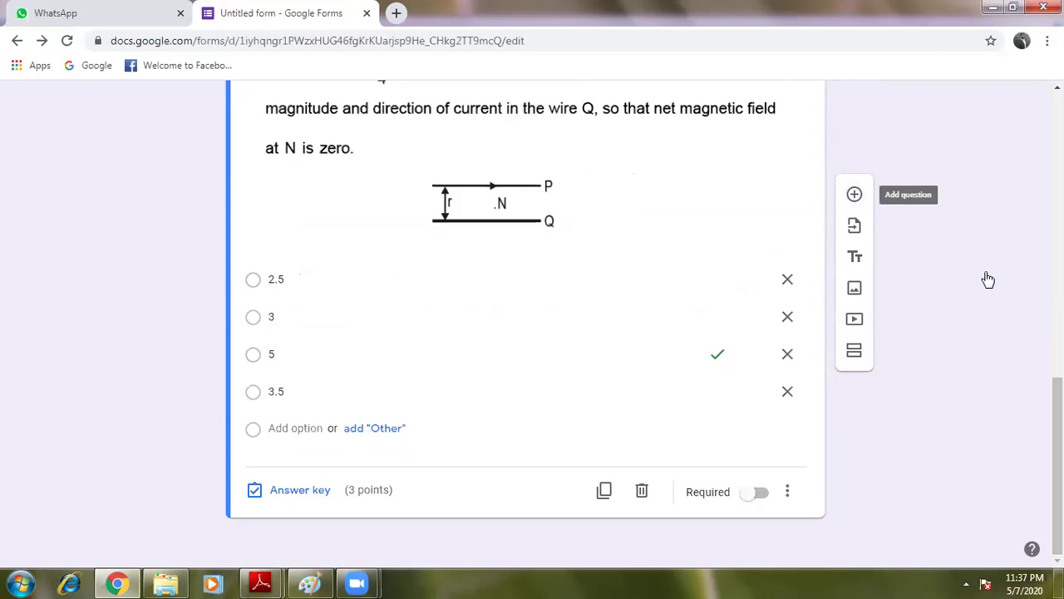
left_click(855, 91)
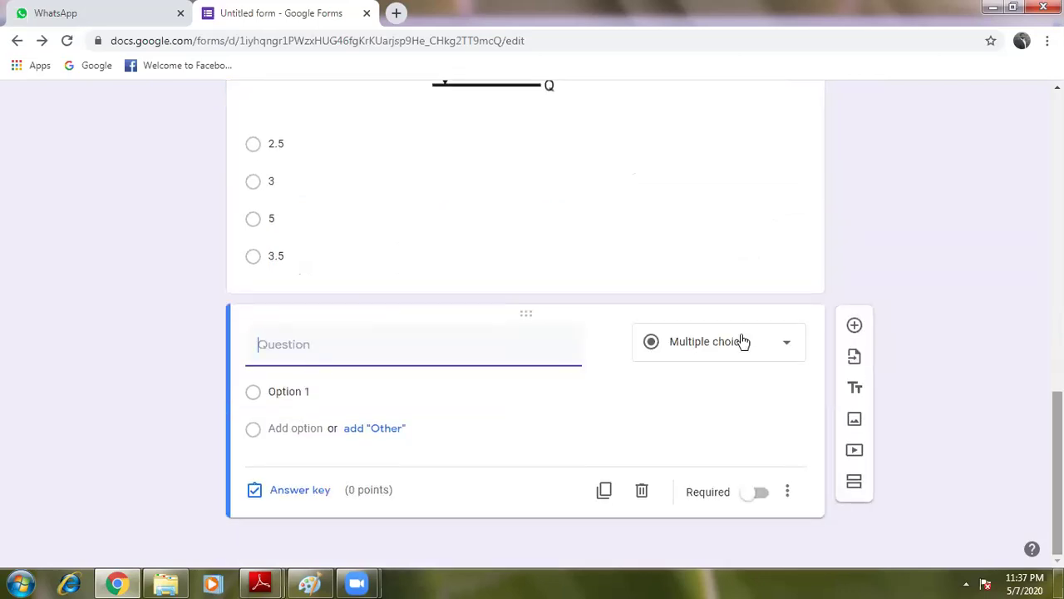
left_click(732, 333)
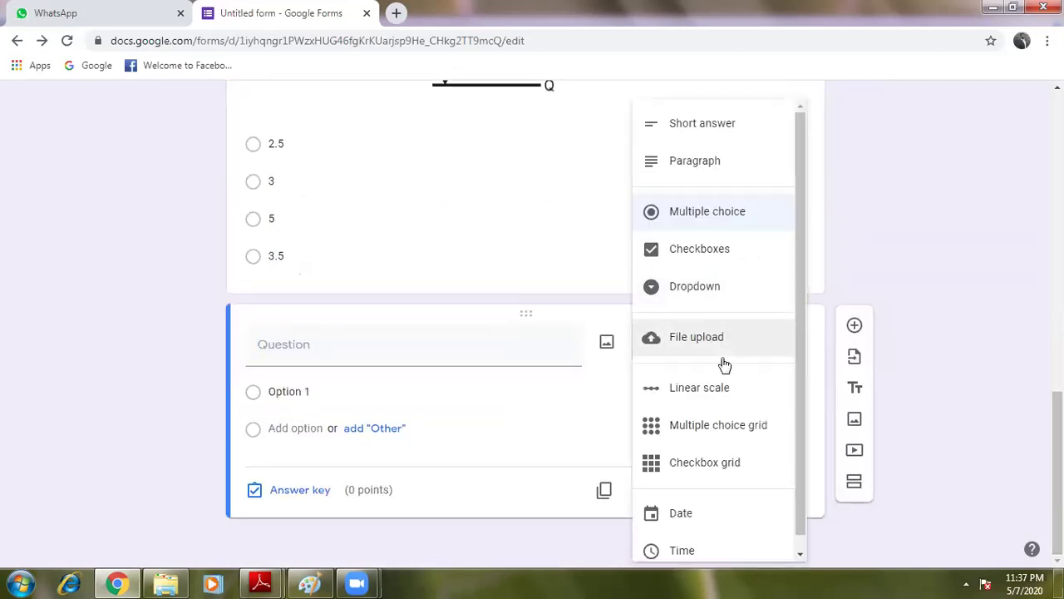
left_click(712, 426)
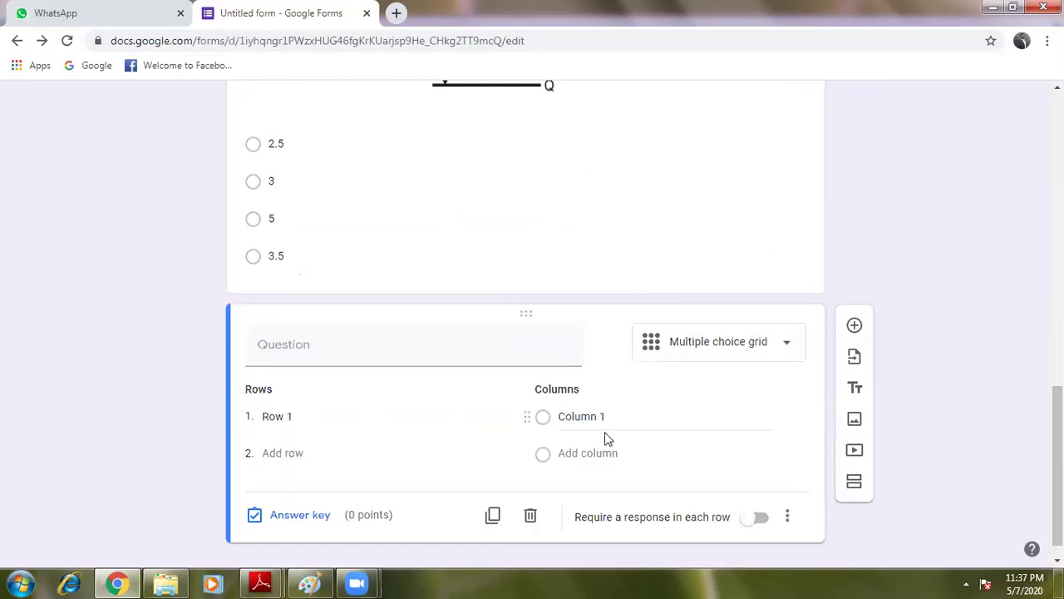
Name the grid's first row "current" and enter the question text "select for right SI units.".
left_click(306, 415)
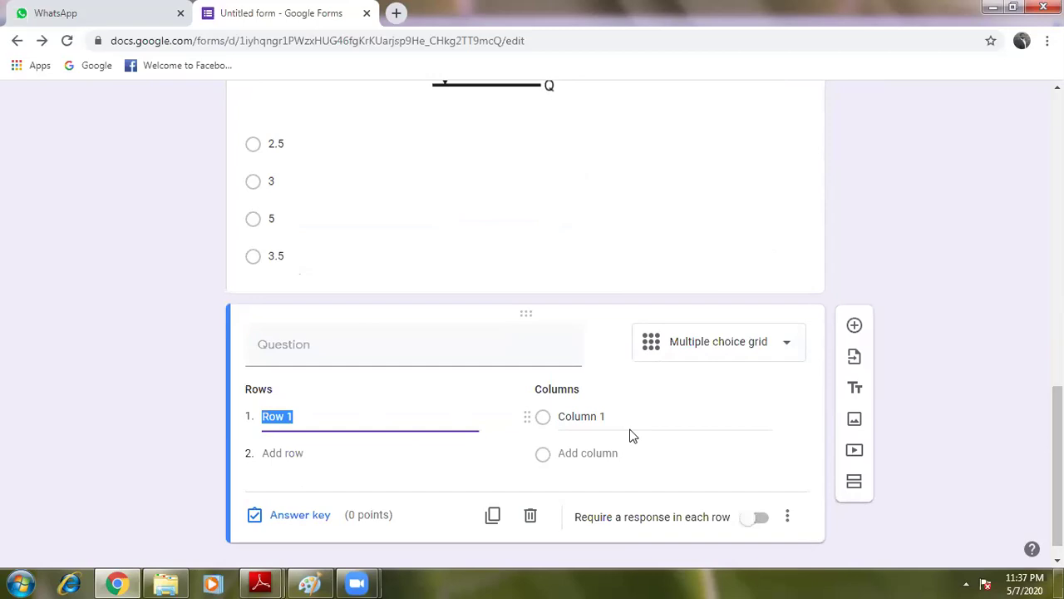
left_click(663, 415)
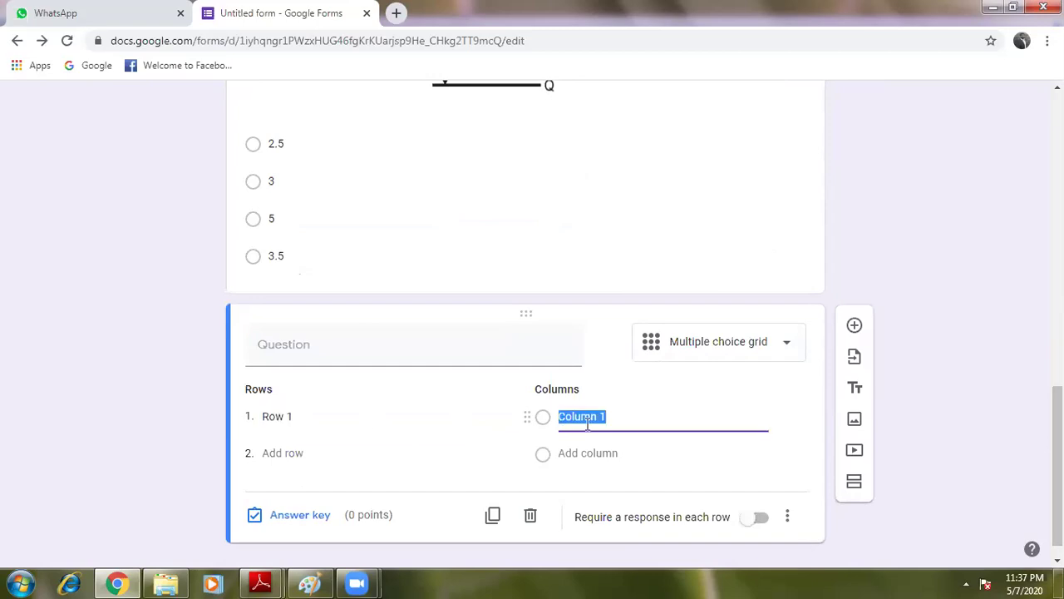
left_click(373, 420)
left_click(655, 413)
scroll(655, 413, "down", 1)
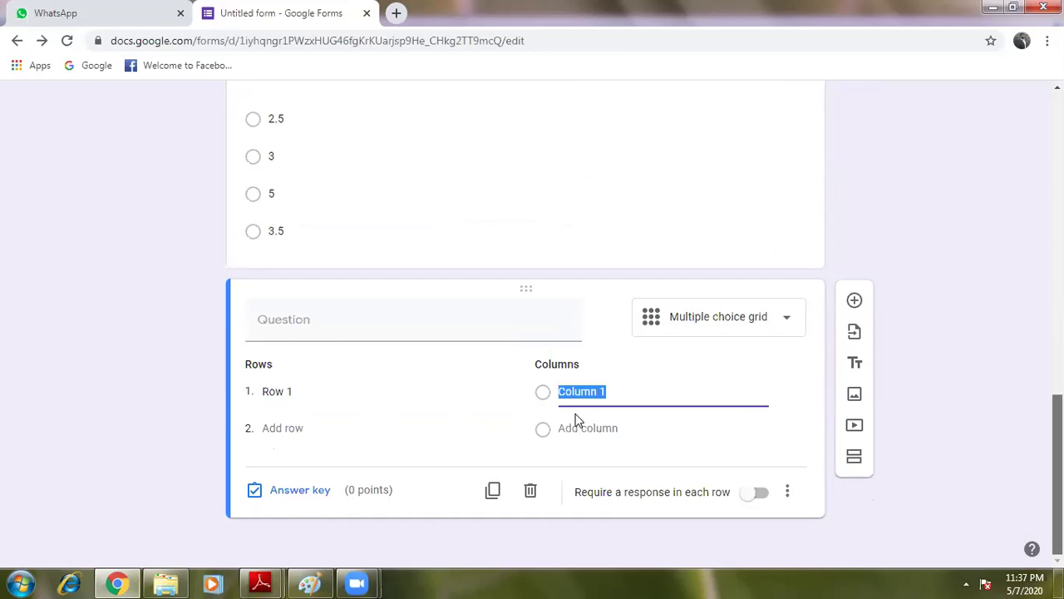
left_click(335, 391)
type("current")
left_click(337, 321)
type("select for")
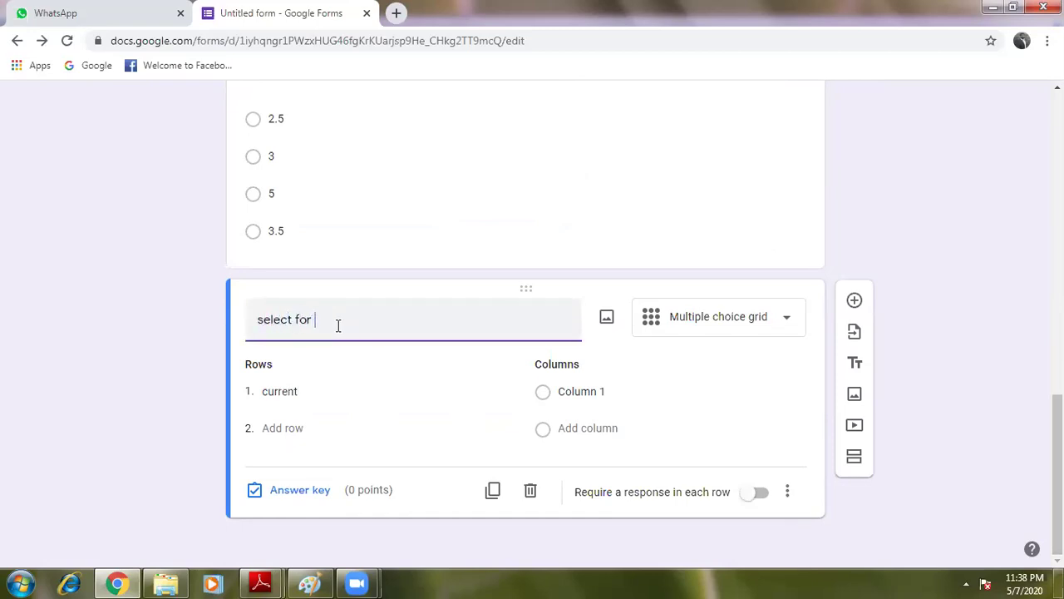
type(" right Sl units.")
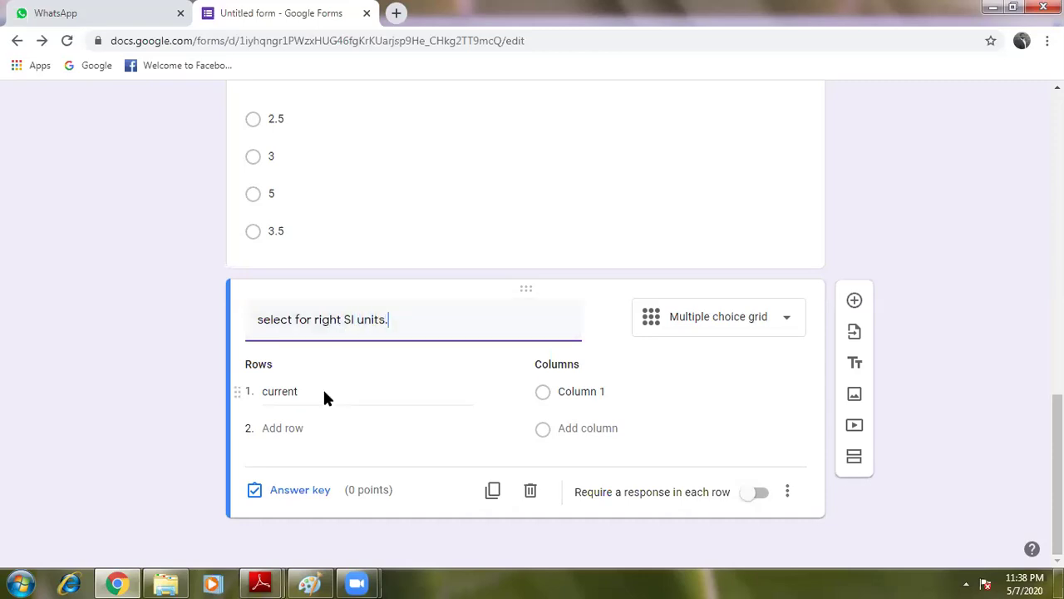
Name the grid's first column "ampere" and add a second row "resistance" with a second column "mho".
left_click(573, 392)
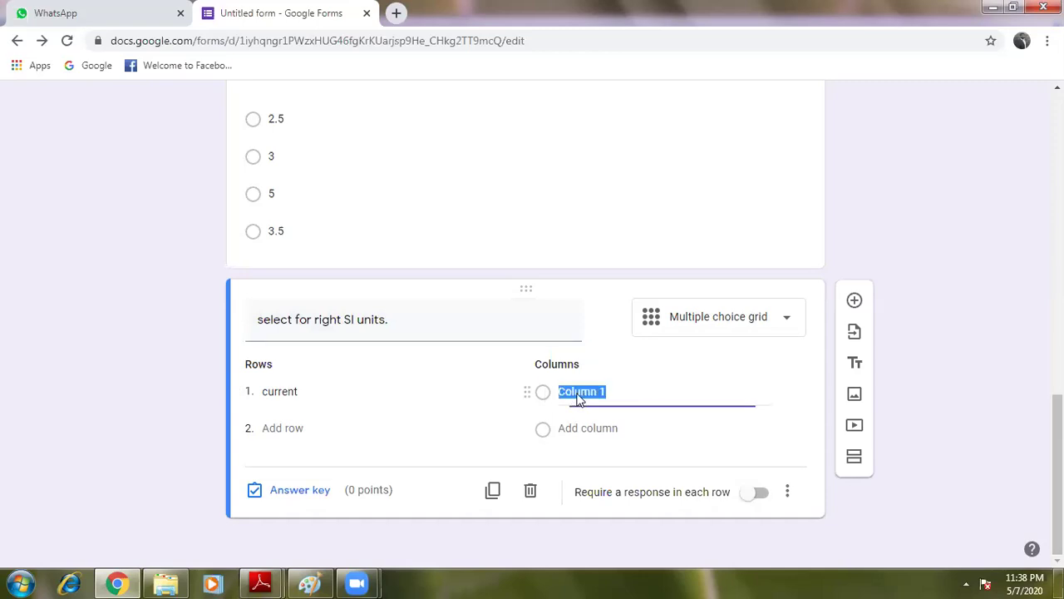
type("ampere")
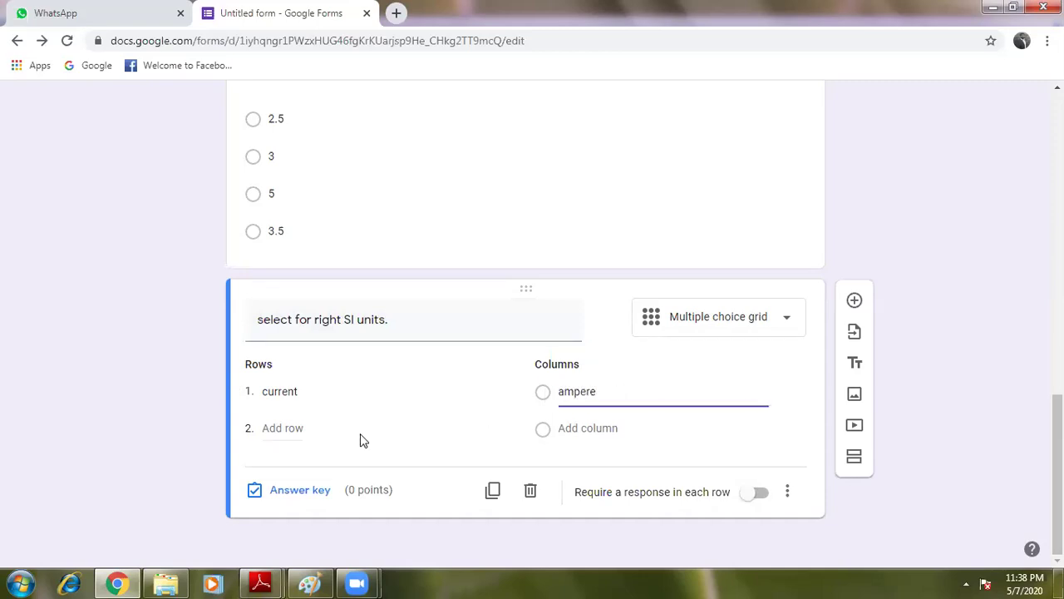
left_click(327, 439)
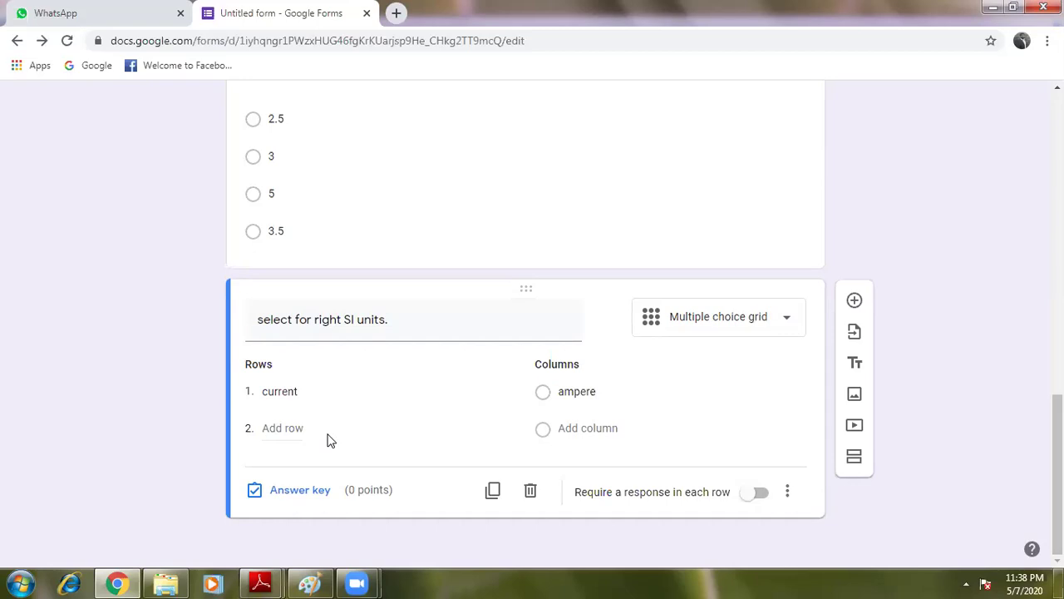
left_click(295, 429)
type("resistance")
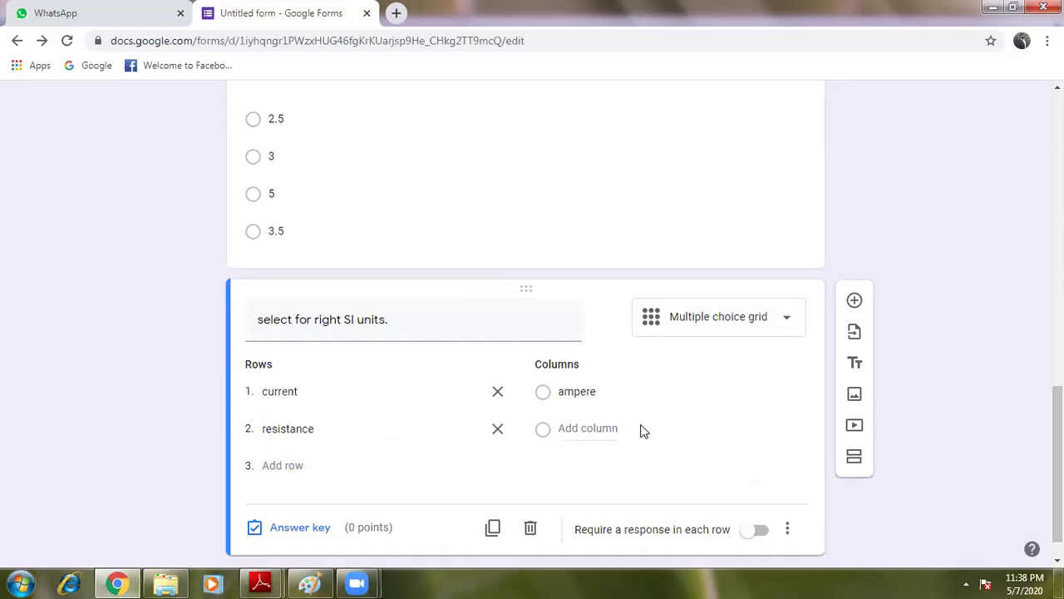
left_click(610, 428)
type("mho")
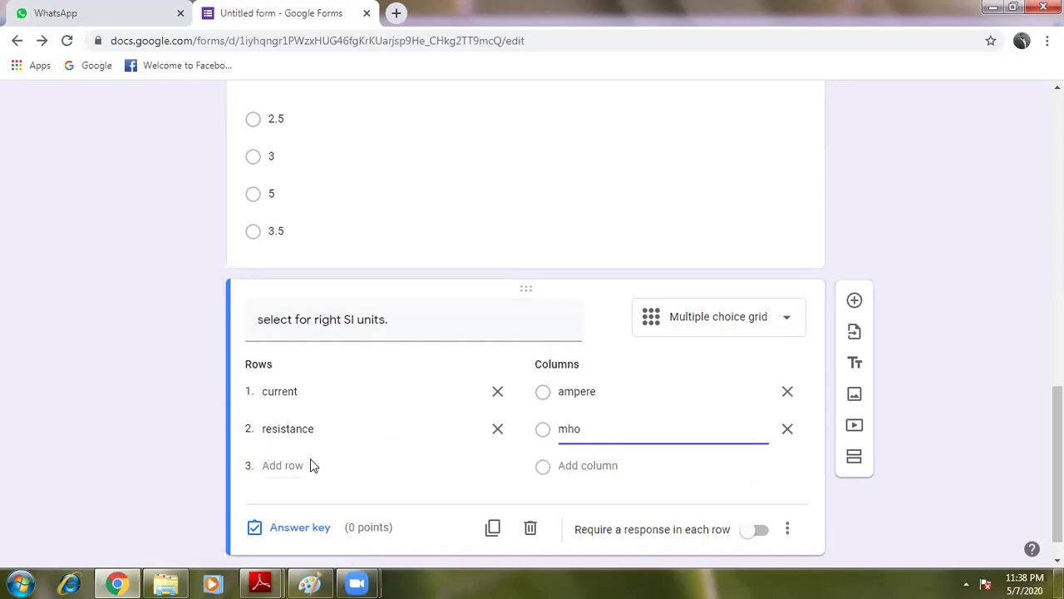
Add the rows "potential" and "electric field" and the columns "N/C" and "volt" to the grid.
left_click(305, 465)
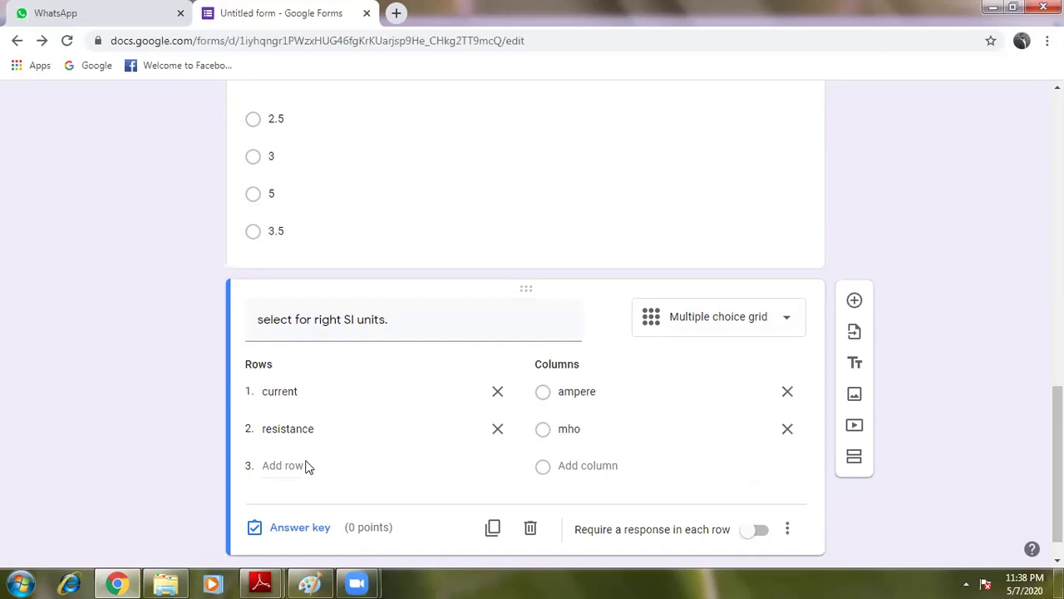
type("potential")
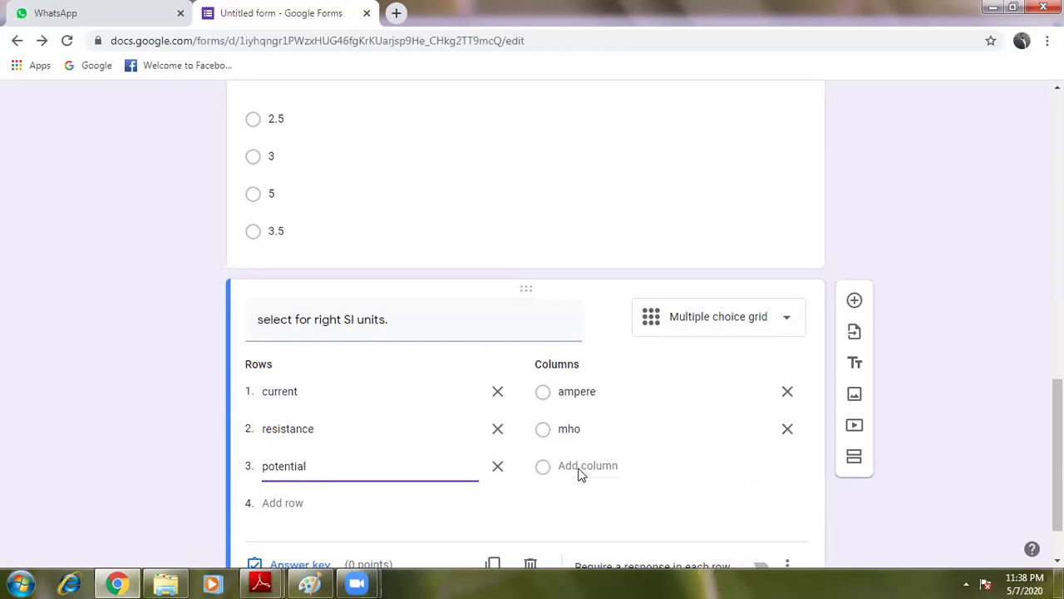
left_click(574, 468)
type("N/c")
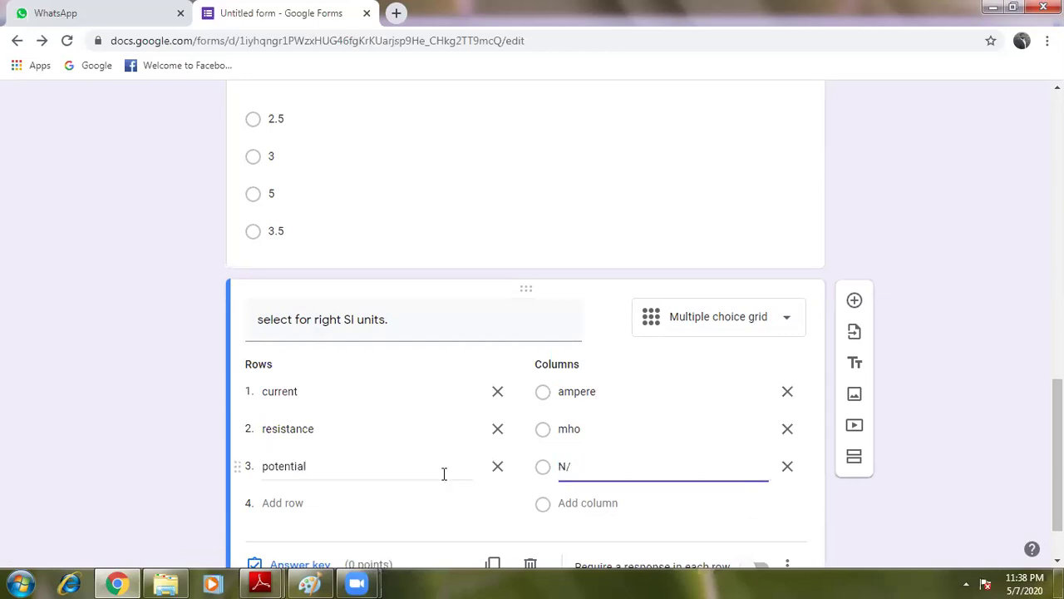
left_click(339, 512)
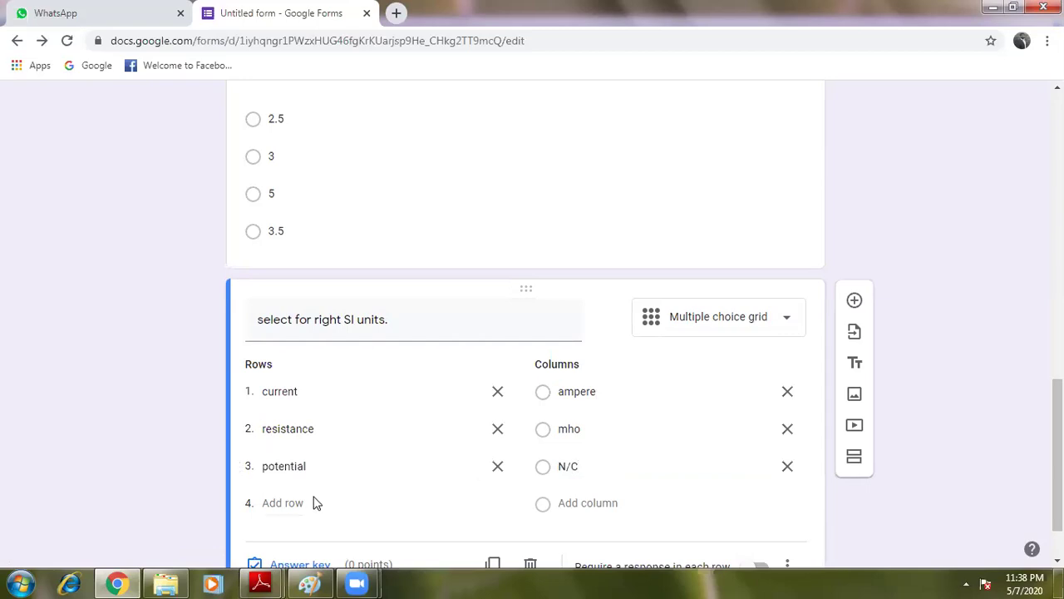
left_click(283, 503)
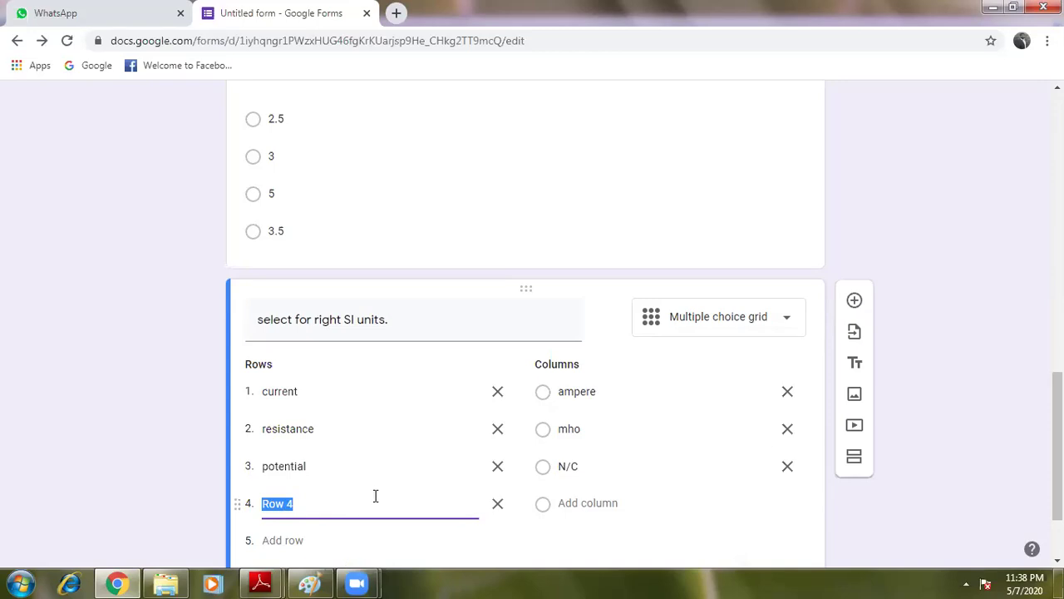
type("electric field")
left_click(617, 506)
type("volt")
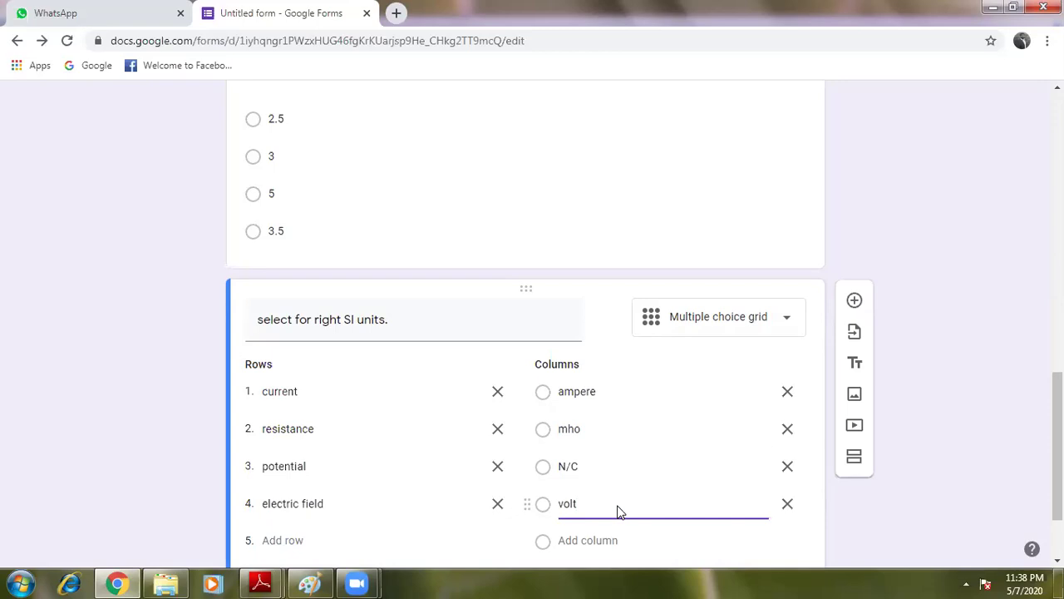
left_click(931, 409)
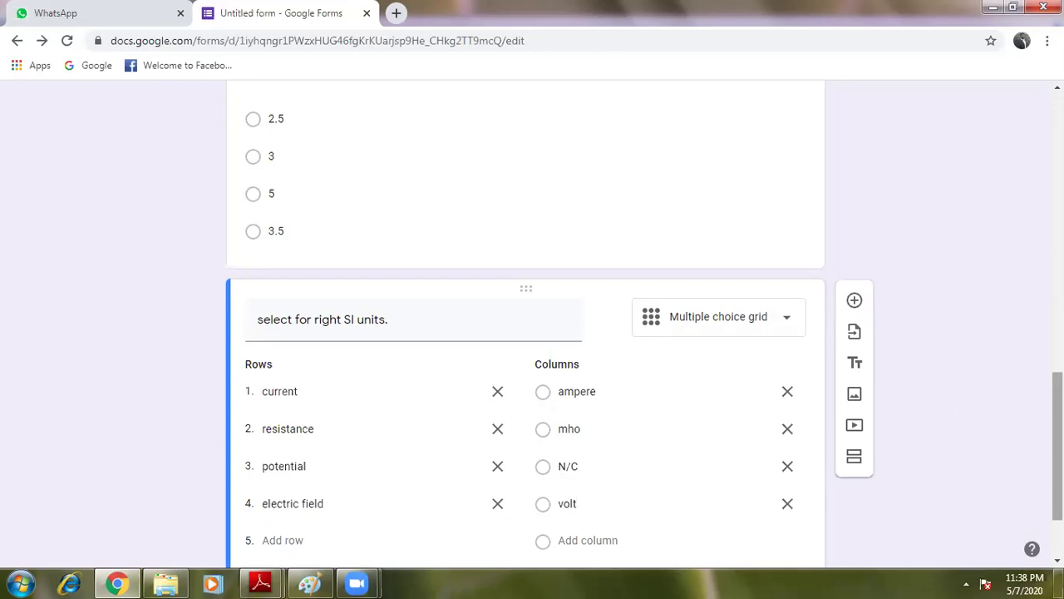
In the grid's answer key, match current to ampere, resistance to mho, potential to volt and electric field to N/C.
scroll(526, 333, "down", 1)
left_click(295, 510)
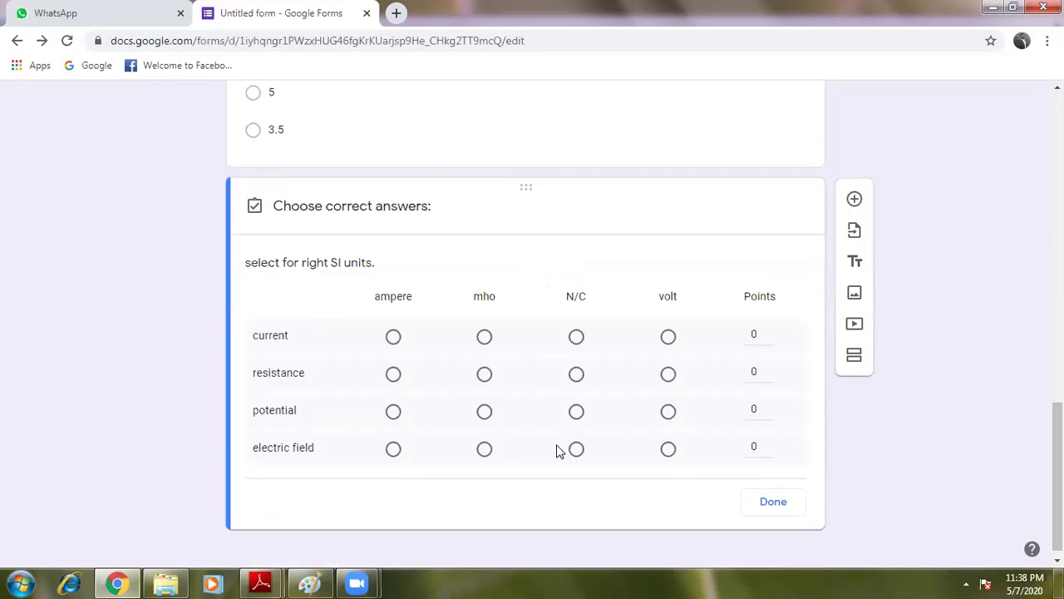
left_click(394, 336)
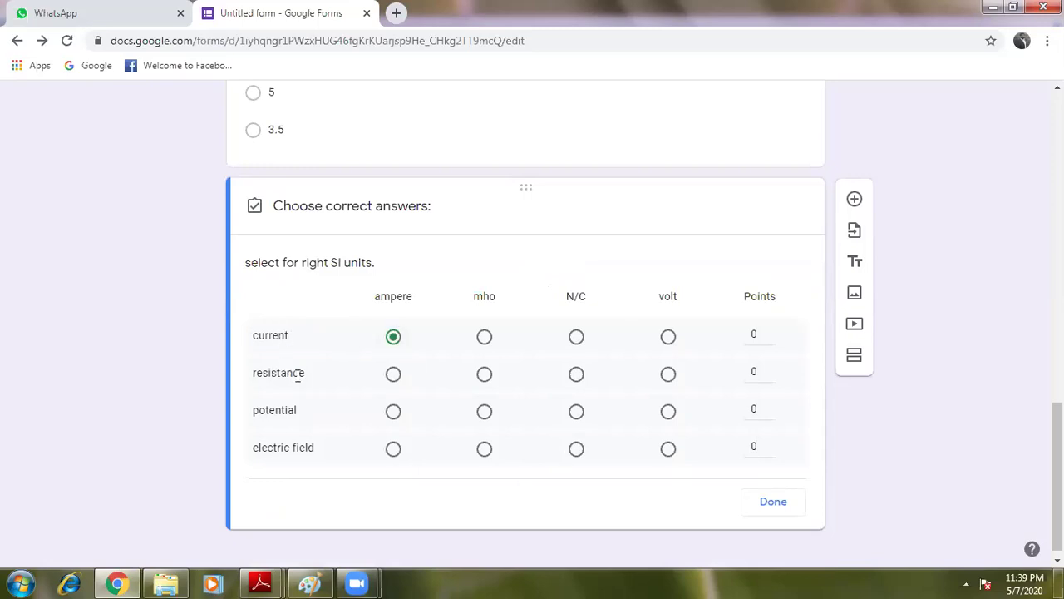
left_click(485, 376)
left_click(668, 414)
left_click(577, 450)
Set the score of each of the four grid rows to 1 point and finish the answer key.
left_click(771, 331)
left_click(771, 368)
left_click(771, 405)
left_click(771, 443)
left_click(772, 502)
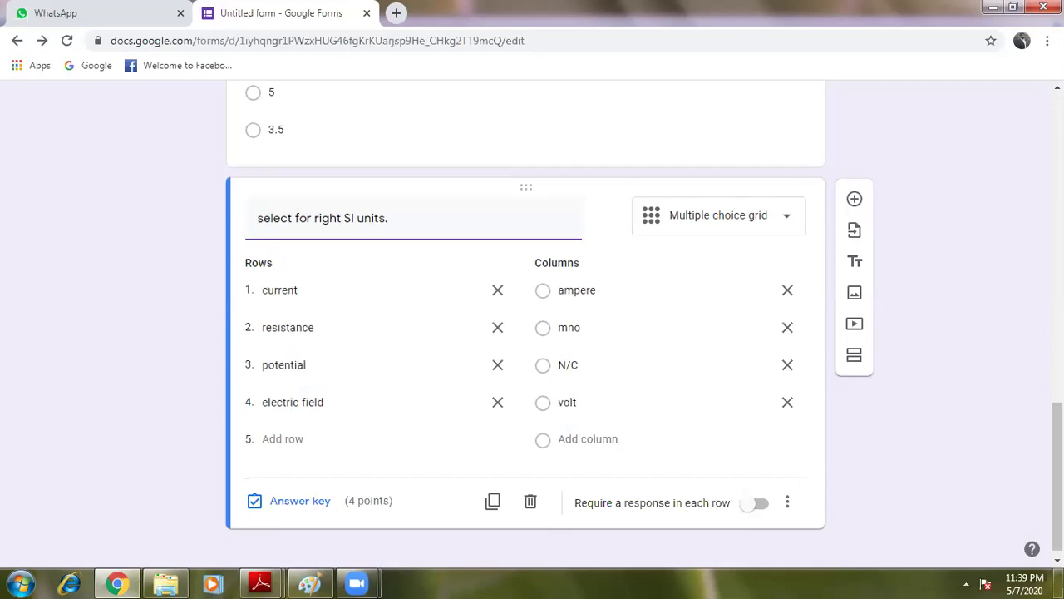
scroll(533, 316, "down", 1)
scroll(532, 316, "up", 5)
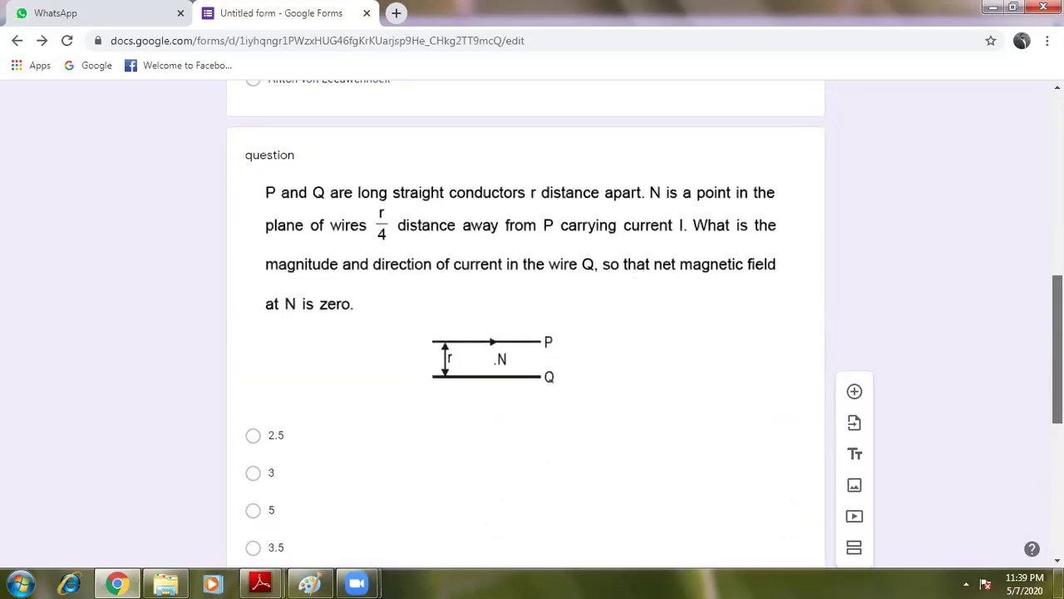
scroll(898, 352, "down", 5)
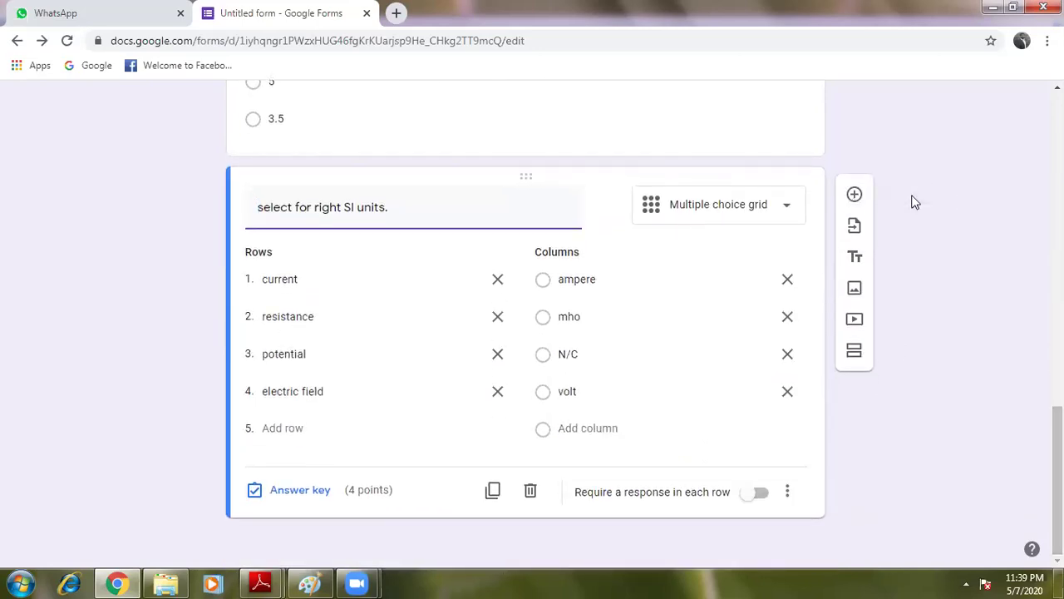
Add a new question titled "match the following" and switch to cbiescco05.pdf in Adobe Reader.
left_click(854, 194)
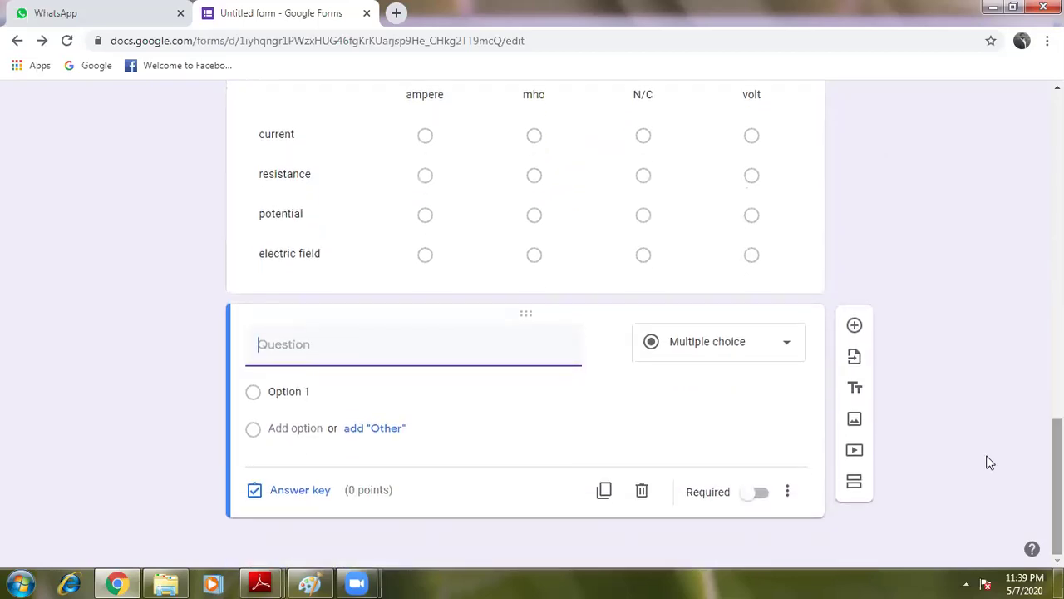
type("match the following")
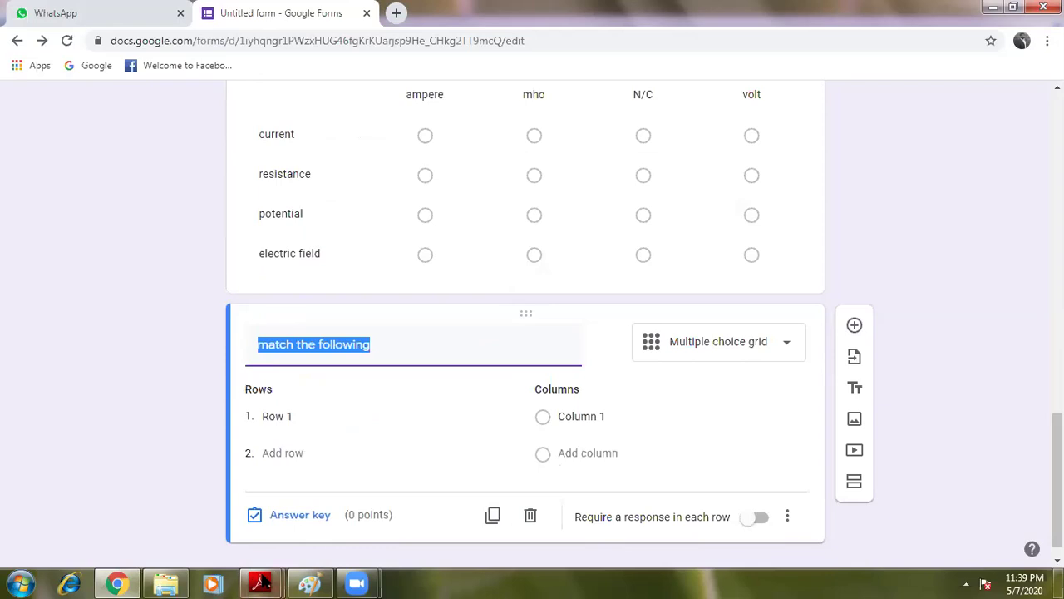
key("alt+Tab")
key("alt+Tab")
key("alt+Tab")
key("alt+Tab")
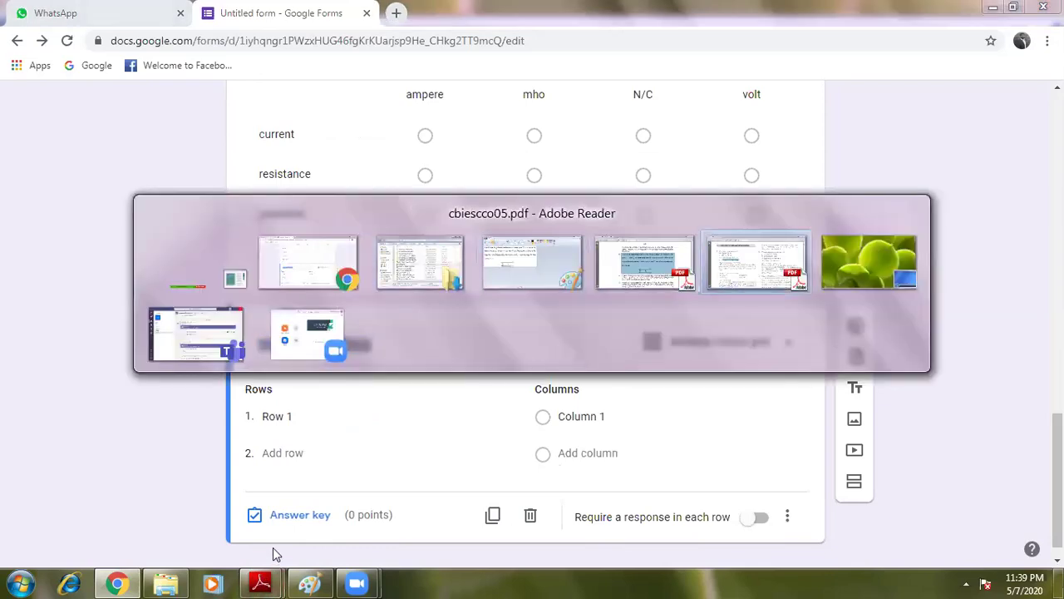
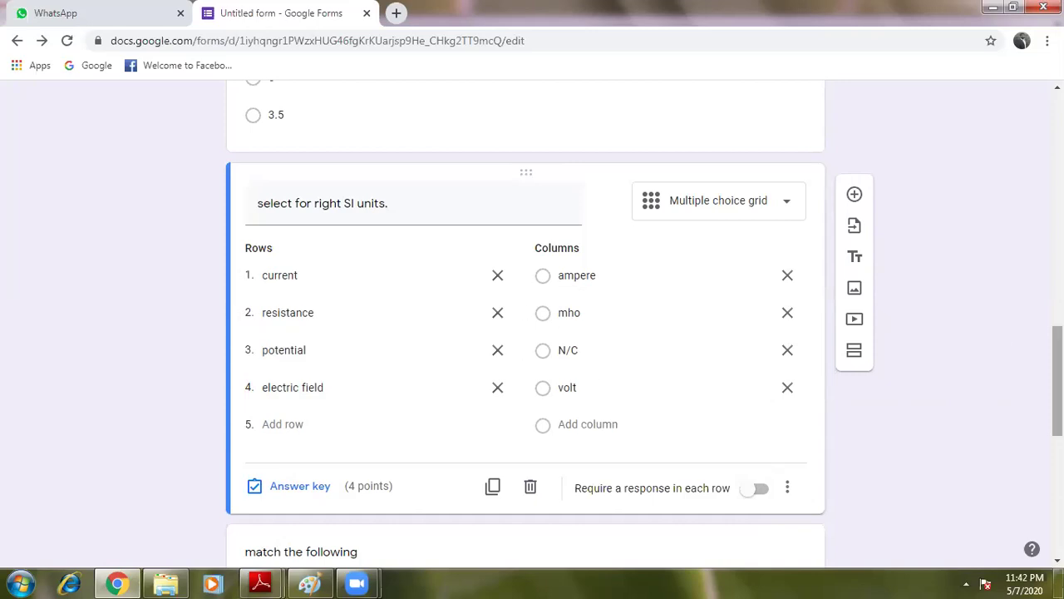
Review the match-the-following question, check the form's General, Presentation and Quizzes settings, and save them.
scroll(1057, 382, "down", 5)
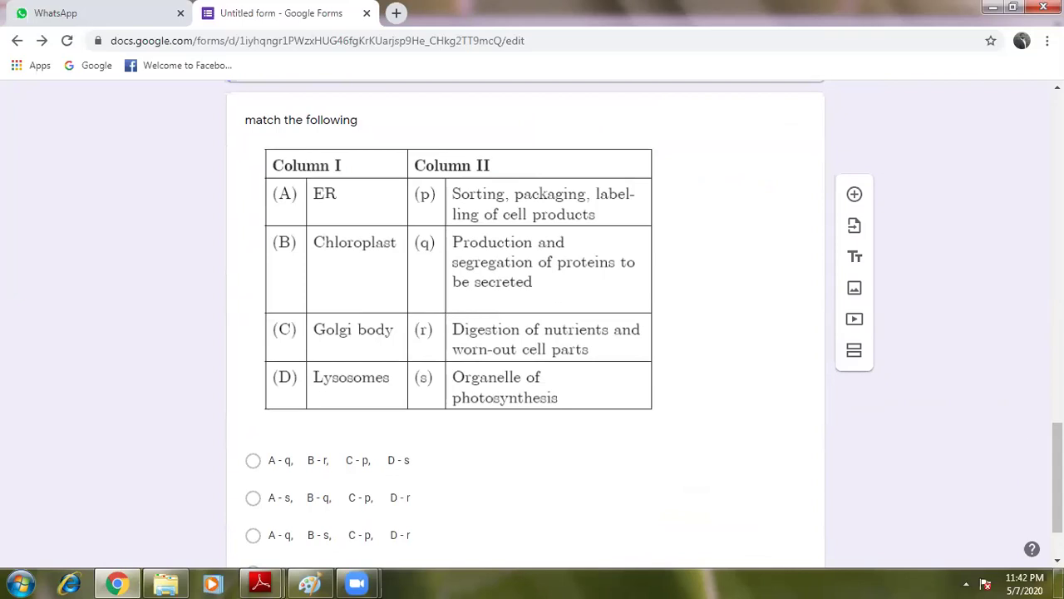
scroll(526, 325, "down", 2)
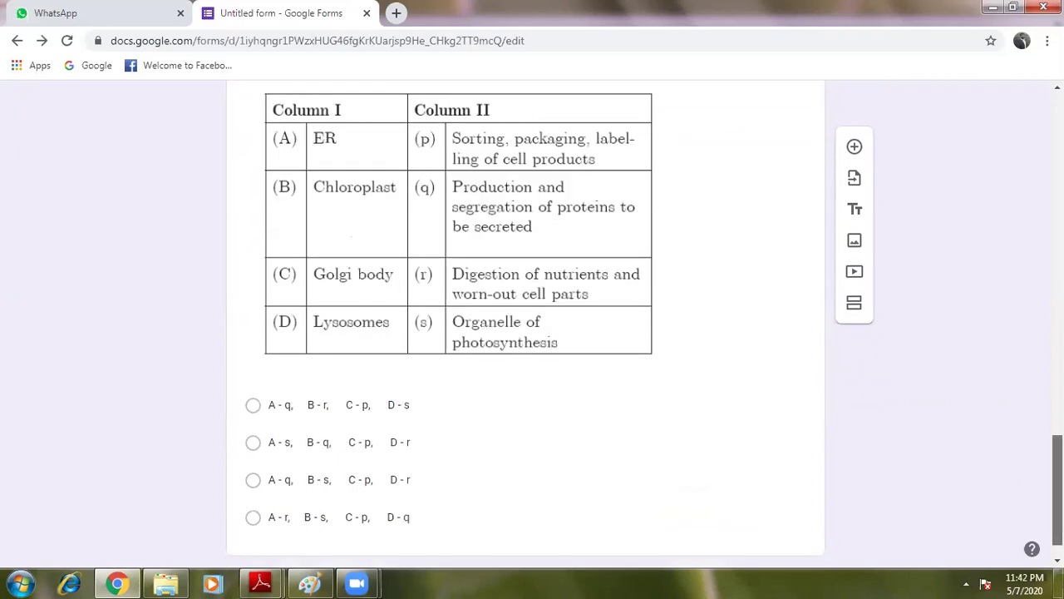
scroll(525, 324, "up", 15)
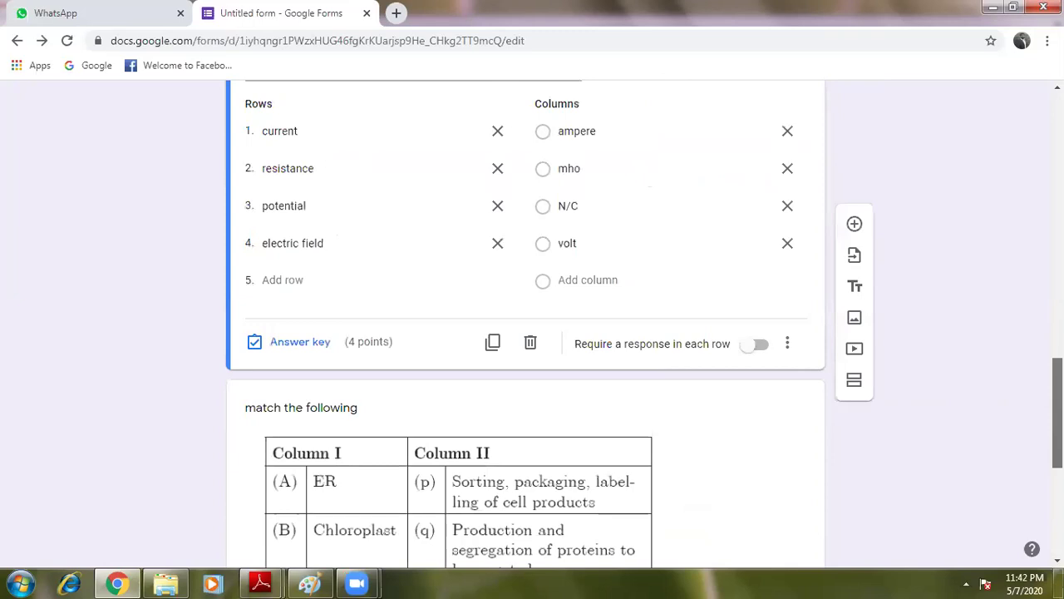
scroll(526, 324, "up", 6)
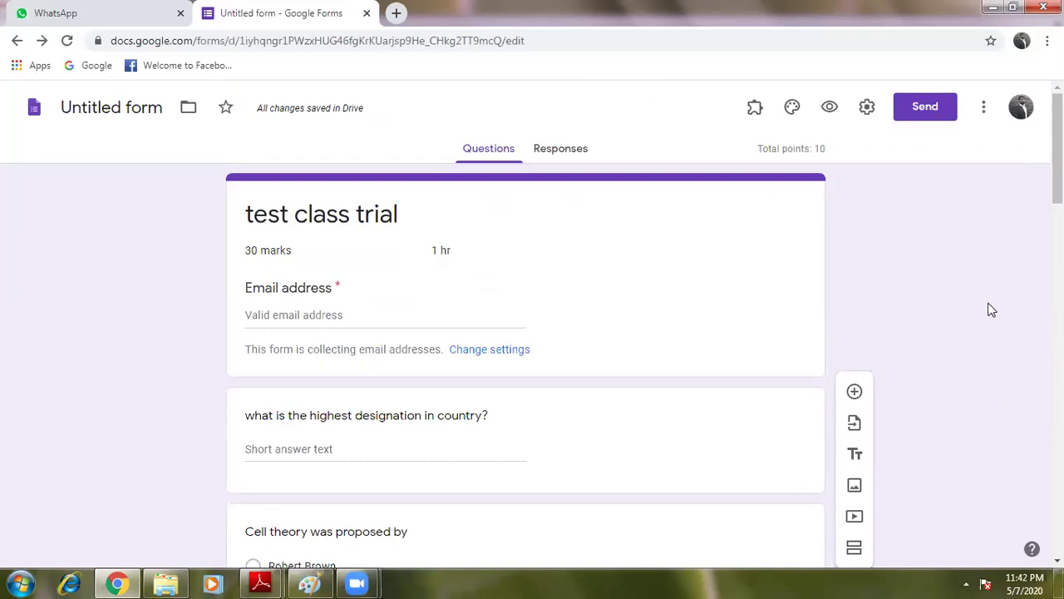
left_click(868, 109)
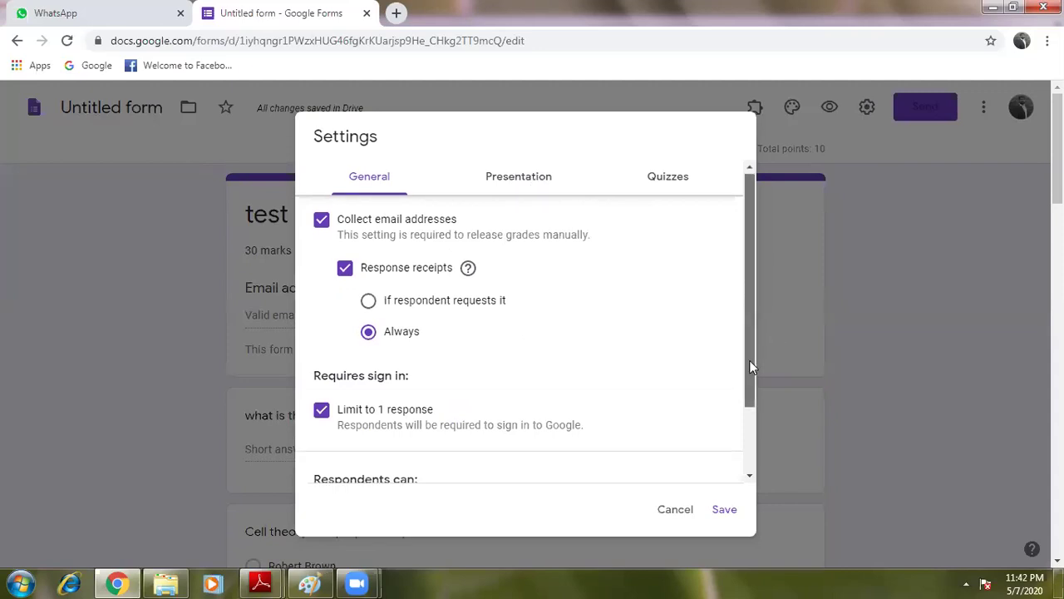
scroll(749, 366, "down", 2)
scroll(751, 371, "up", 3)
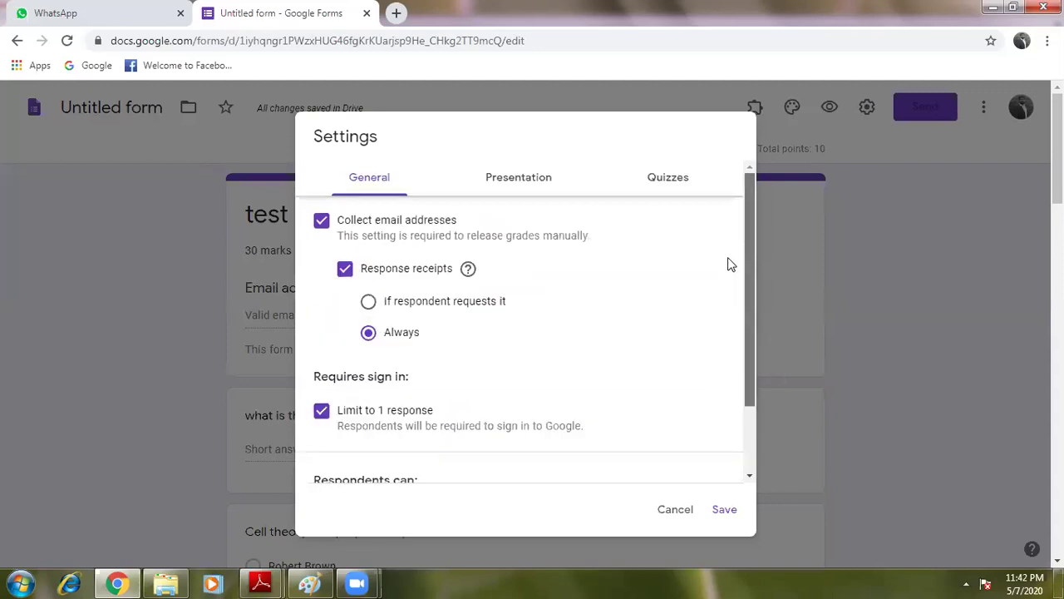
left_click(541, 183)
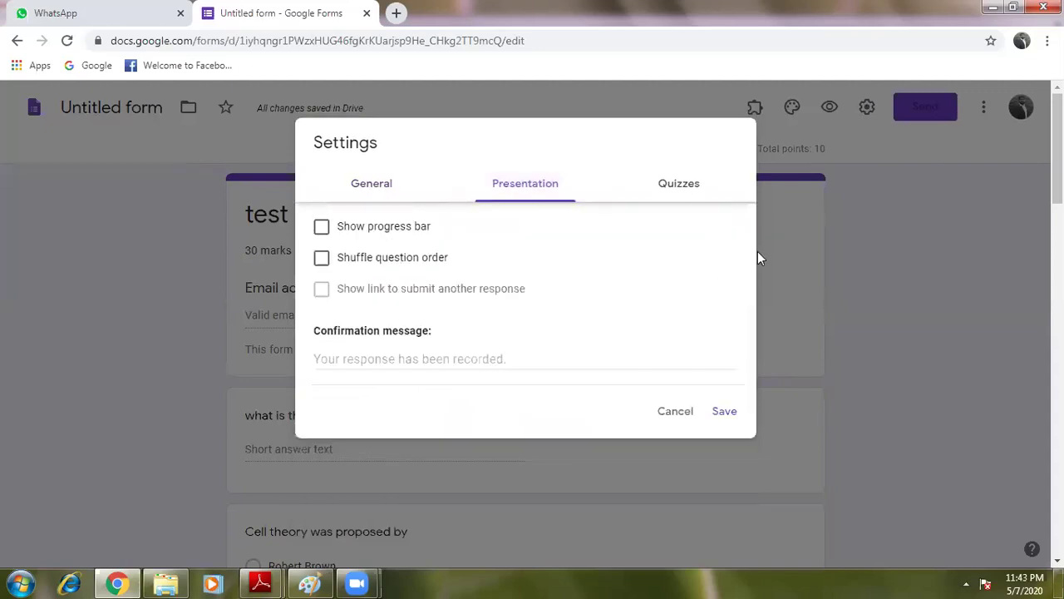
left_click(680, 183)
left_click_drag(752, 321, 753, 280)
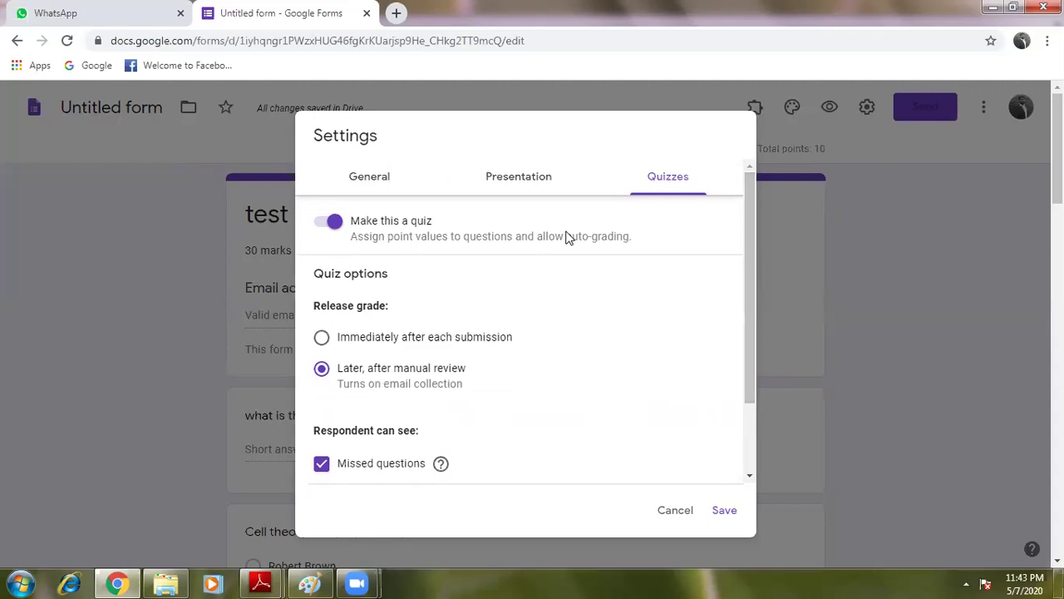
left_click(386, 178)
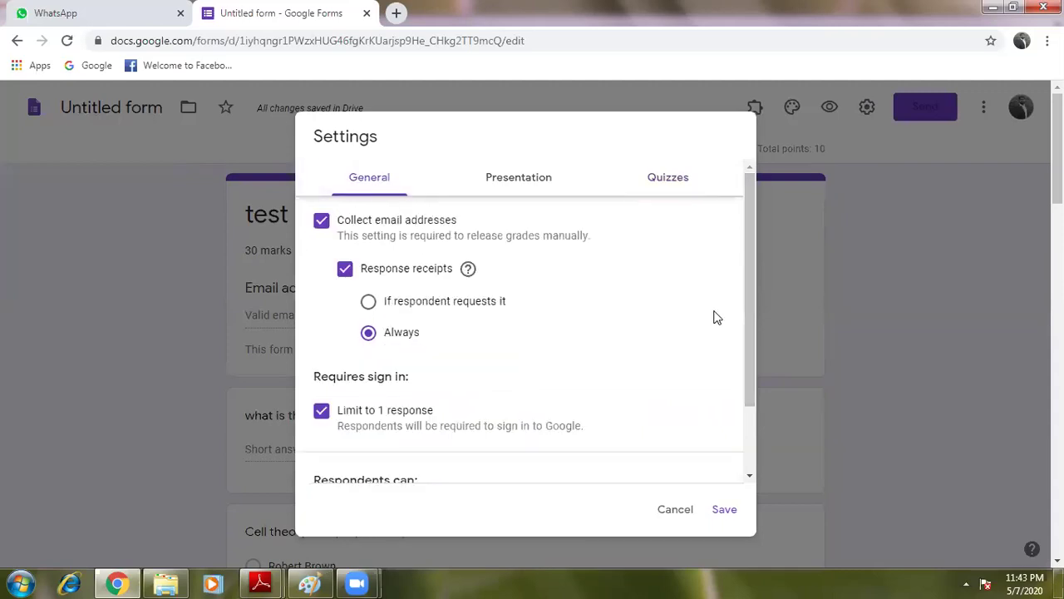
mouse_move(750, 284)
left_mouse_down()
mouse_move(760, 375)
mouse_move(756, 276)
left_mouse_up()
left_click(725, 510)
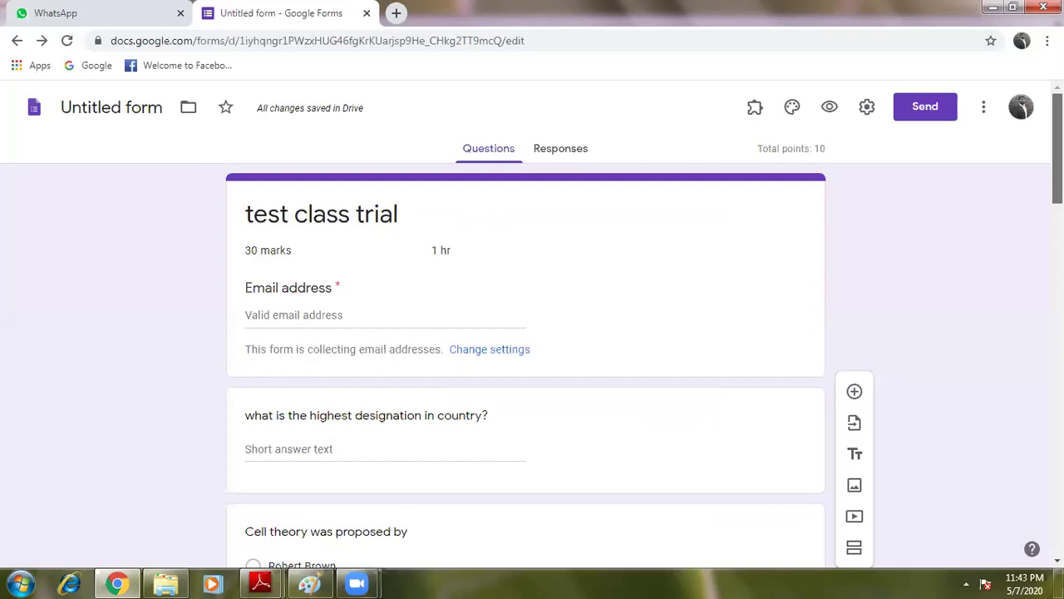
Open the short-answer question about the country's highest designation and examine its correct answers and points.
scroll(1057, 166, "down", 2)
scroll(1058, 200, "down", 1)
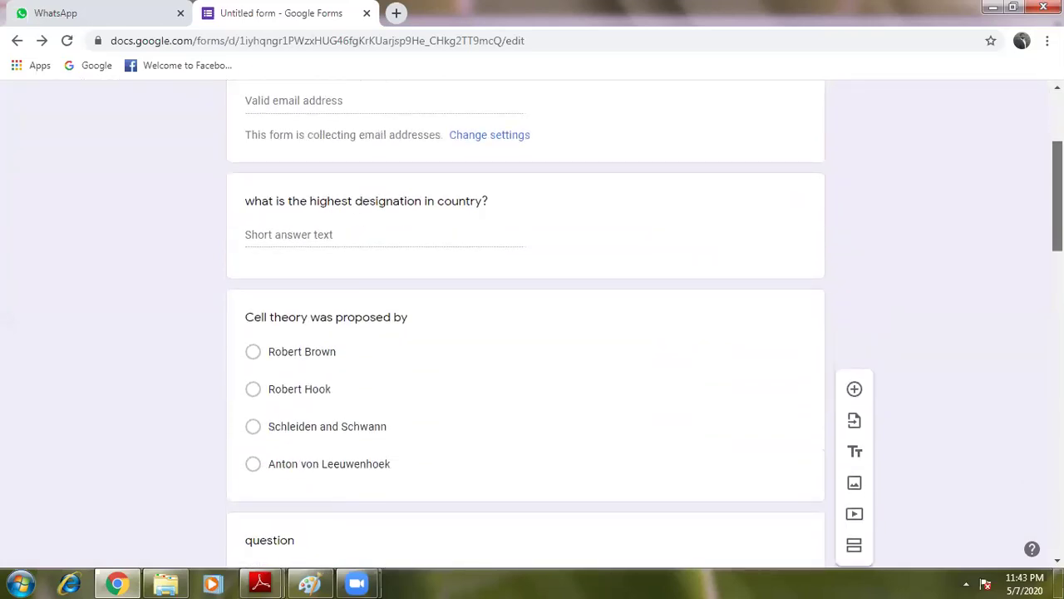
scroll(1058, 200, "down", 1)
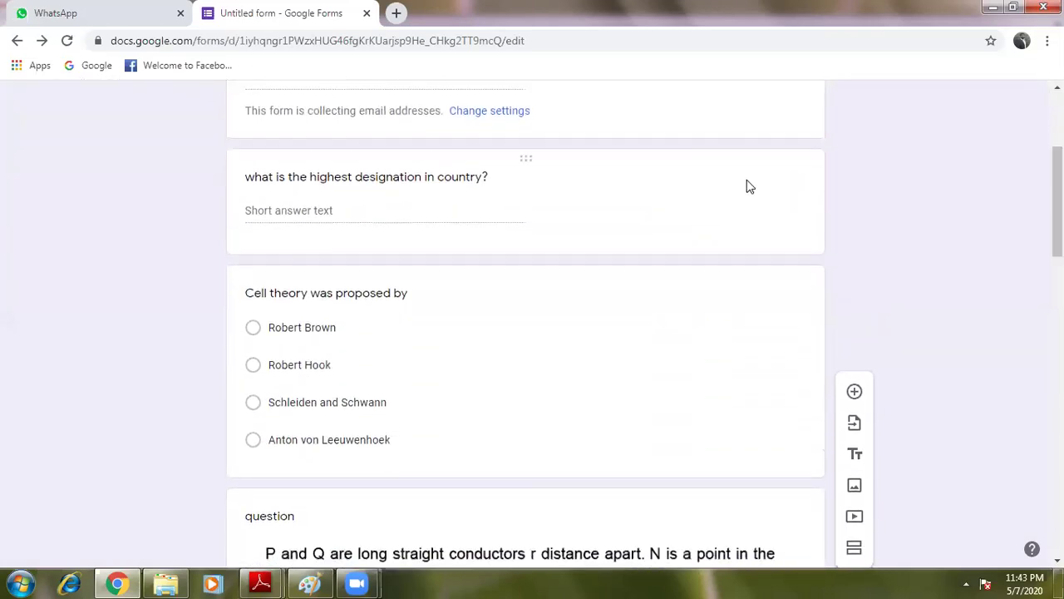
left_click(788, 252)
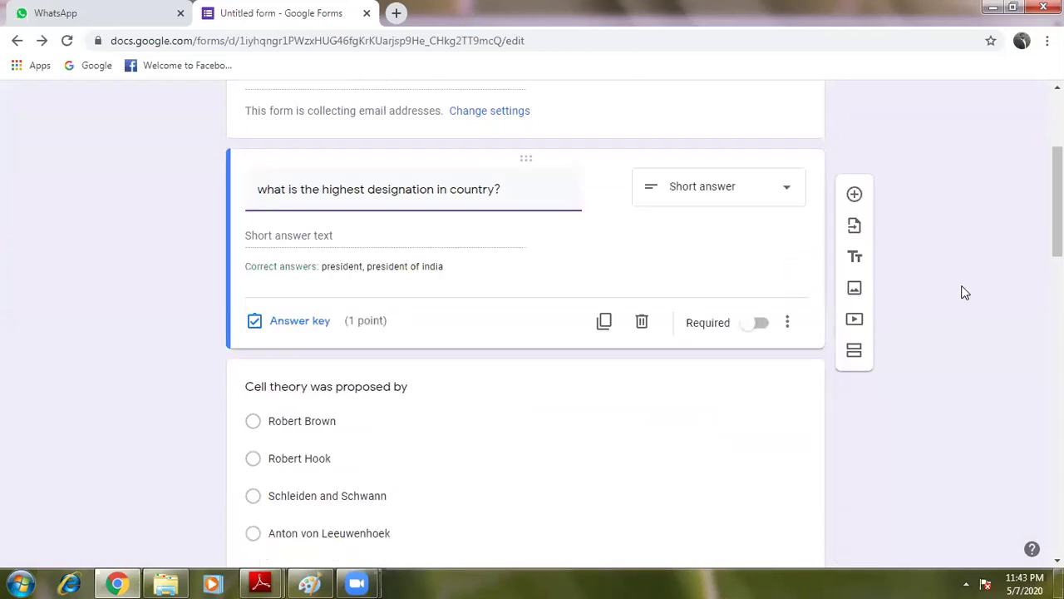
left_click(1006, 259)
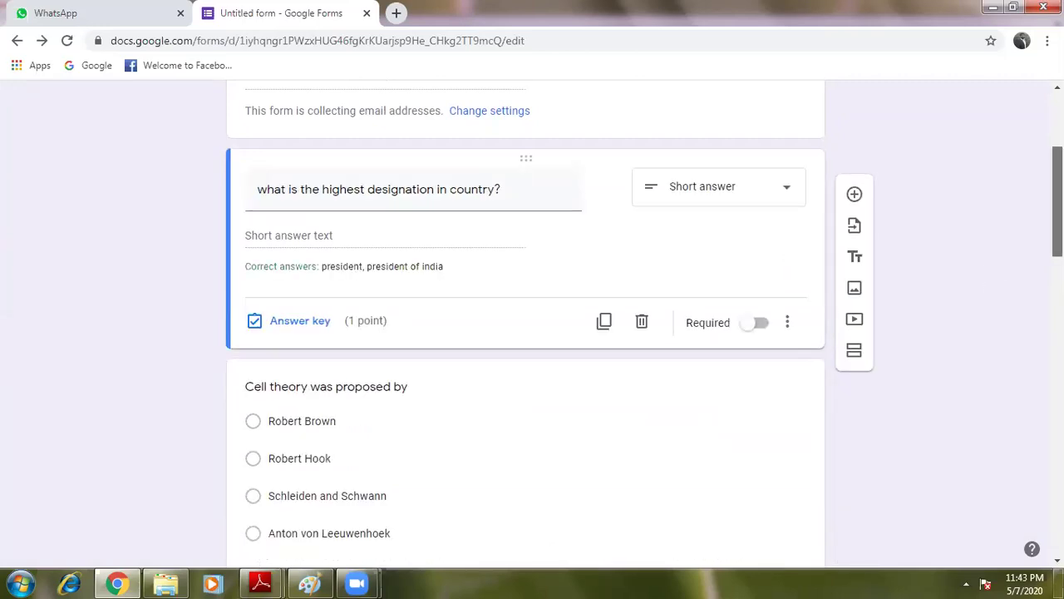
Recheck the form's General settings and Presentation options, and save the settings.
scroll(616, 301, "up", 3)
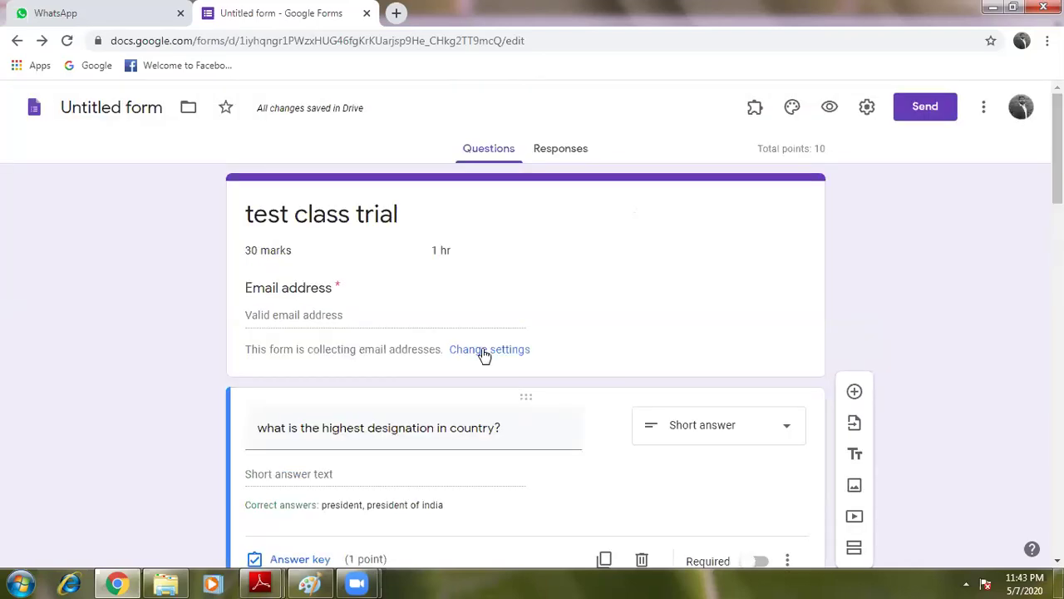
left_click(485, 353)
mouse_move(749, 301)
left_mouse_down()
mouse_move(766, 394)
mouse_move(751, 297)
left_mouse_up()
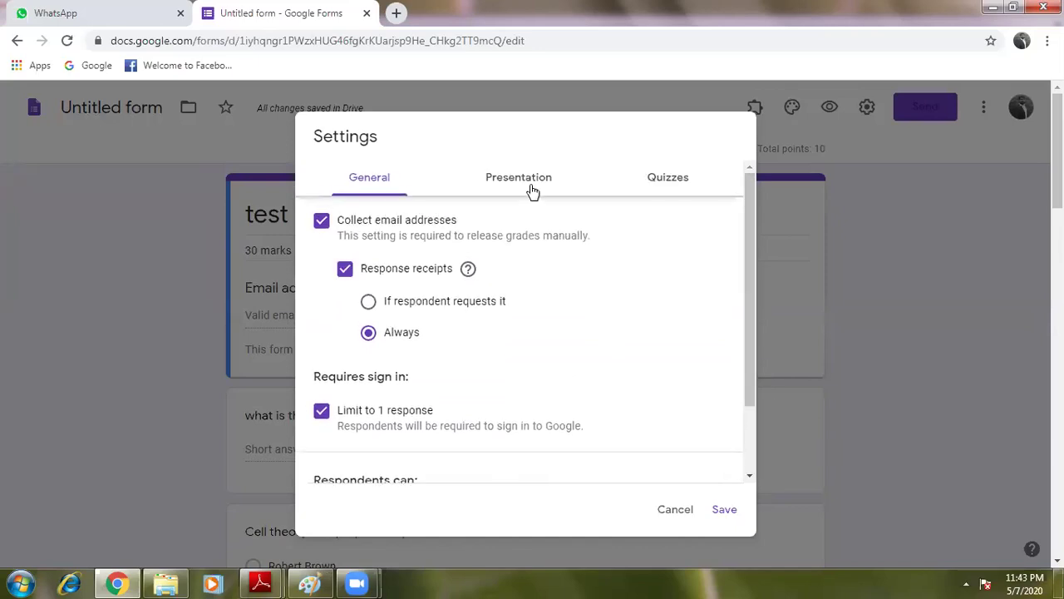
left_click(532, 190)
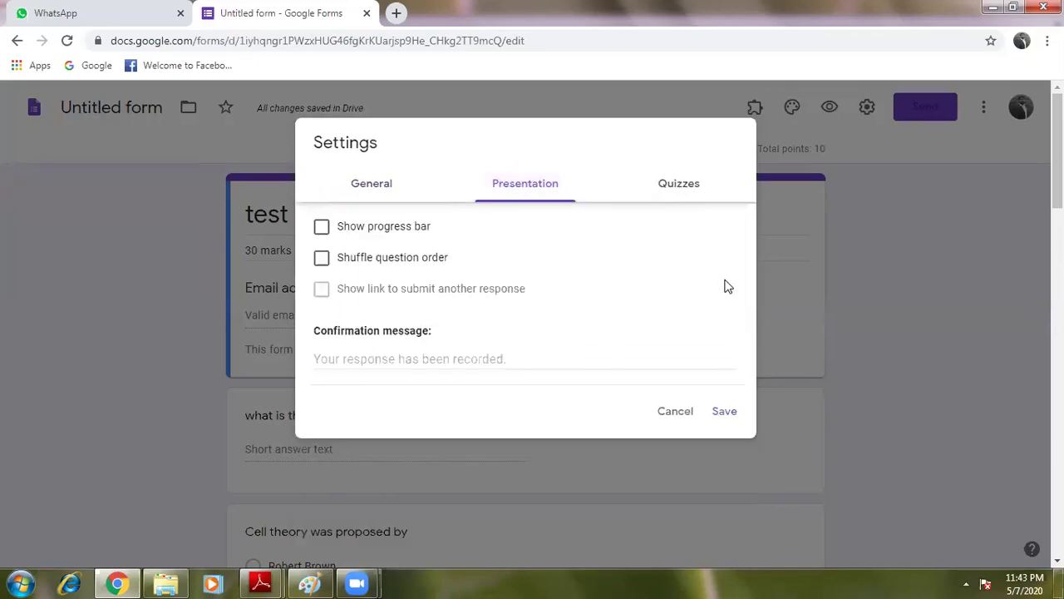
left_click(720, 416)
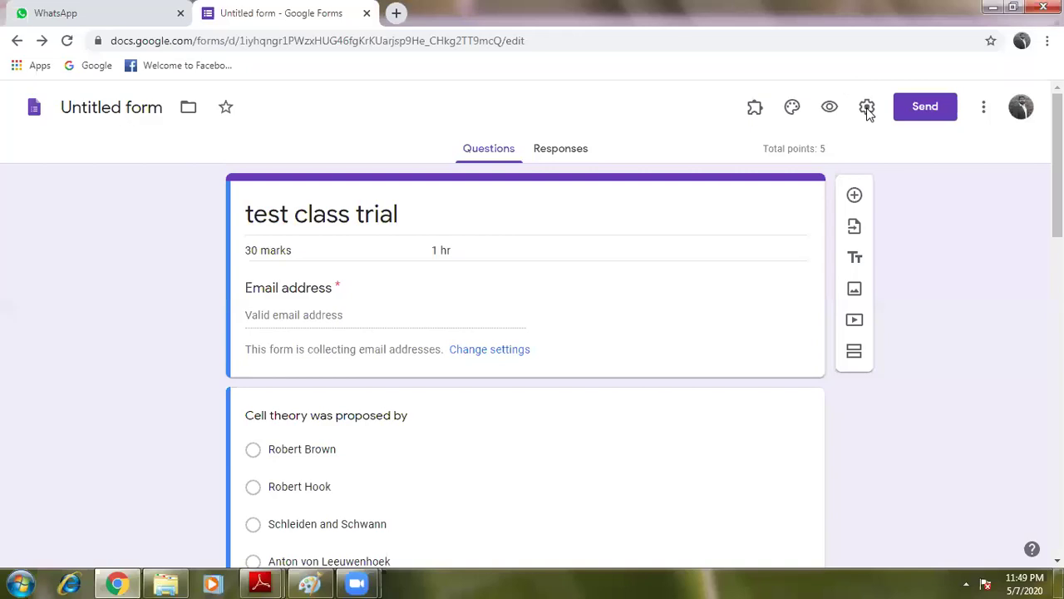
Limit the form to 1 response, enable shuffling of the question order, and save the settings.
left_click(867, 108)
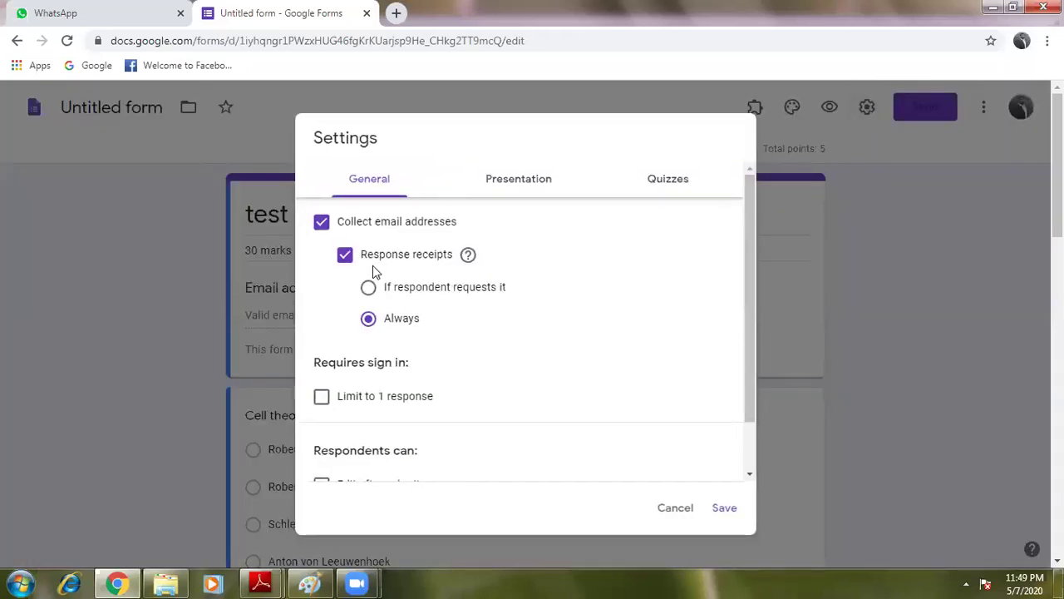
left_click(395, 396)
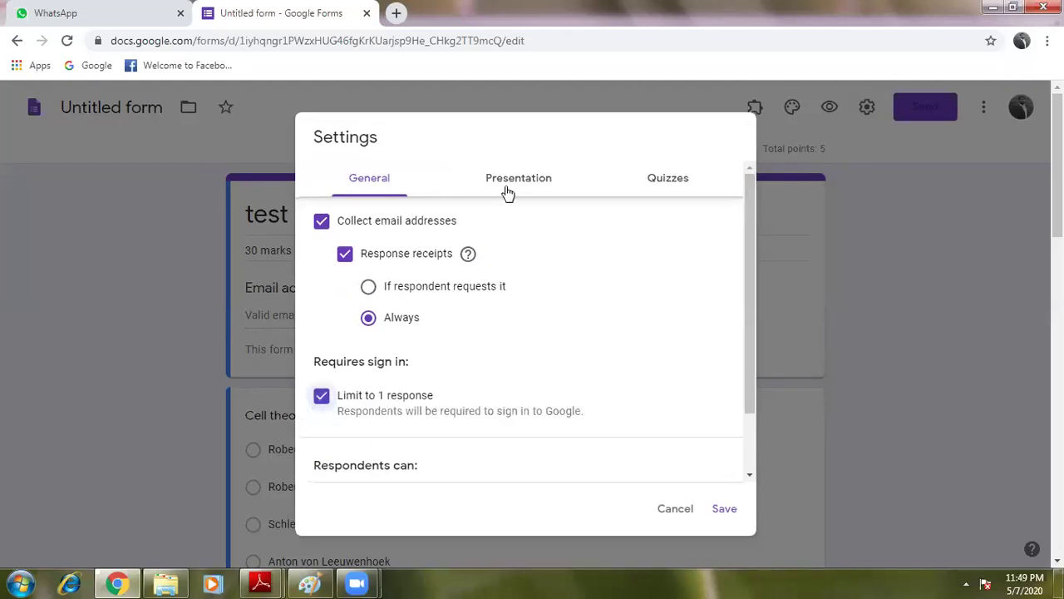
left_click(507, 192)
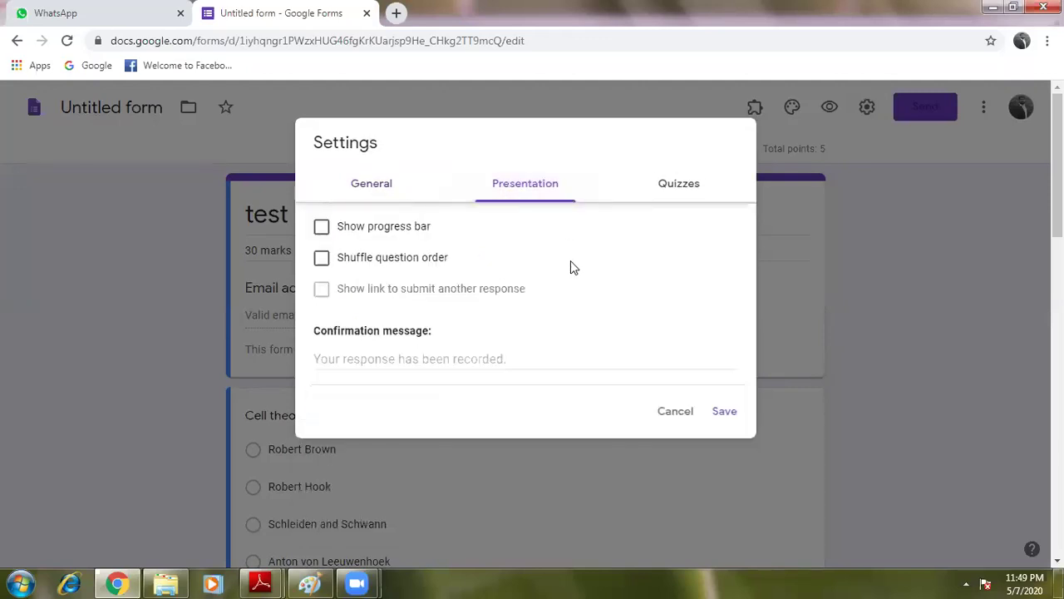
left_click(321, 260)
left_click(725, 412)
Look through the whole quiz from the title to the match-the-following question to check the questions and their order.
scroll(532, 333, "down", 2)
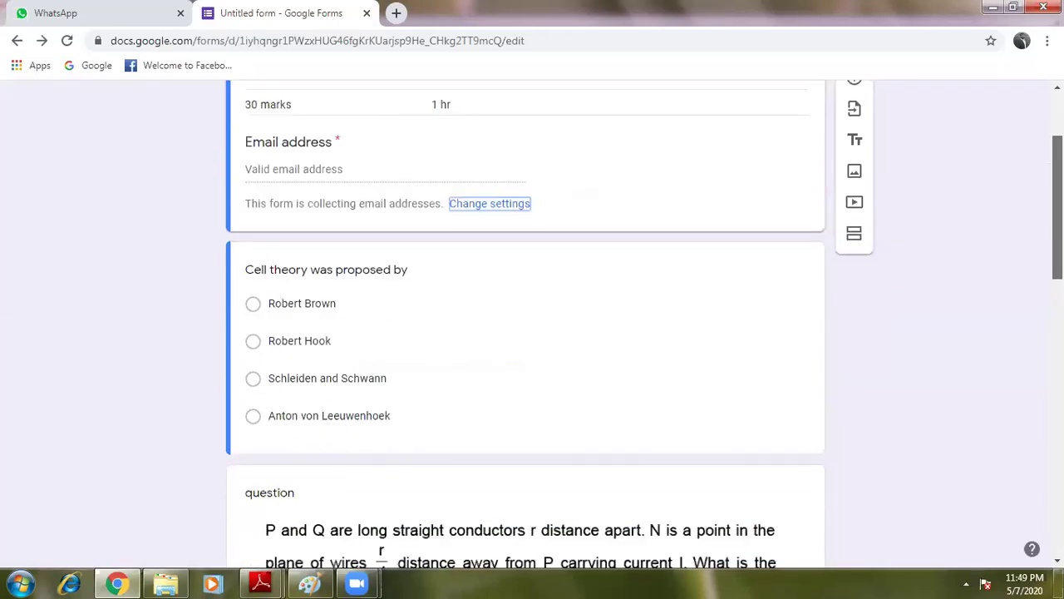
scroll(532, 332, "down", 10)
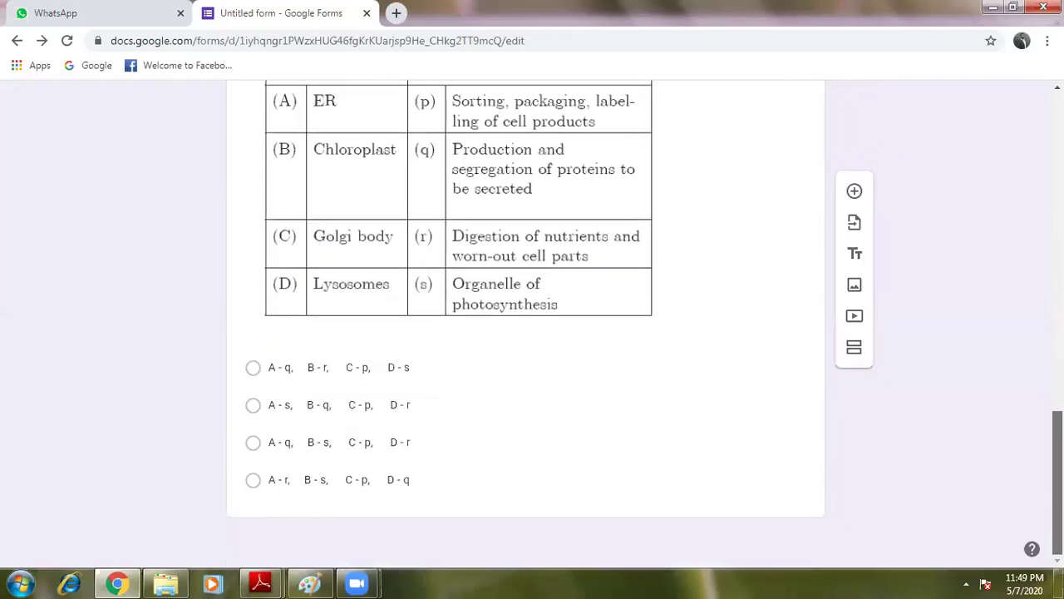
scroll(532, 333, "up", 12)
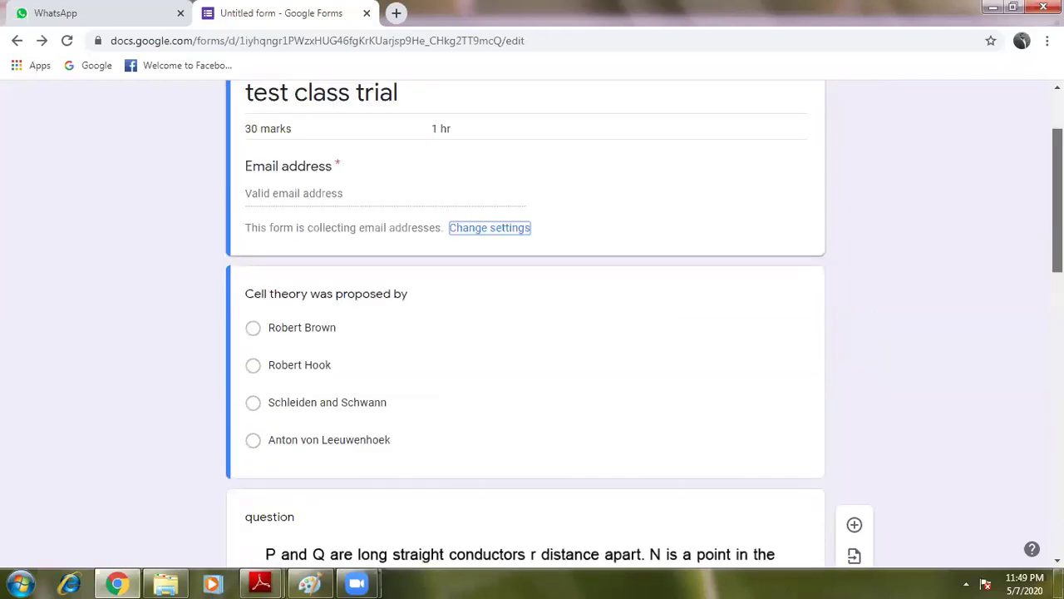
scroll(533, 333, "up", 2)
scroll(532, 333, "down", 5)
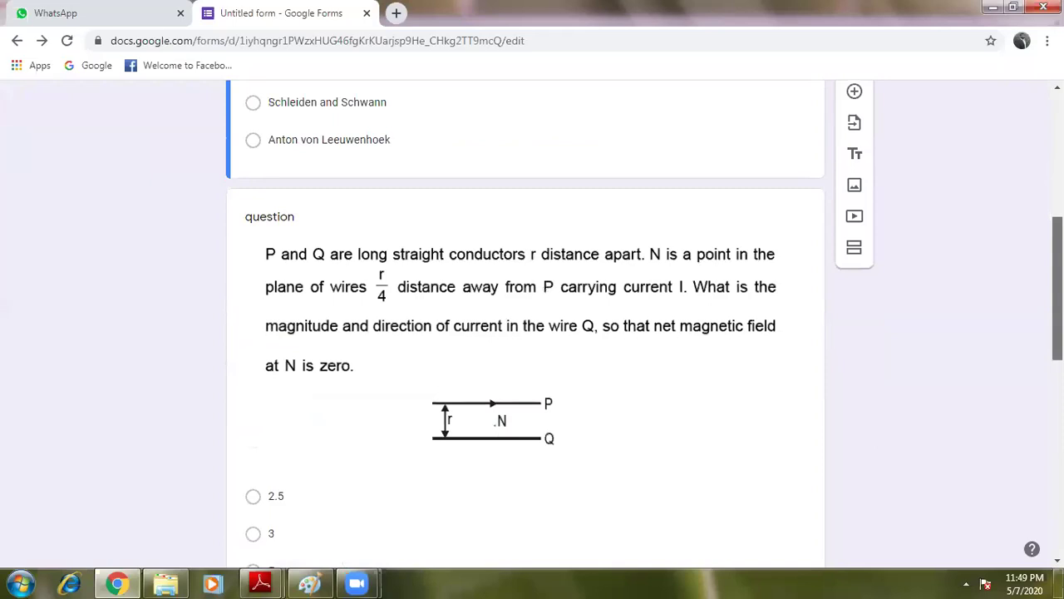
scroll(532, 332, "up", 5)
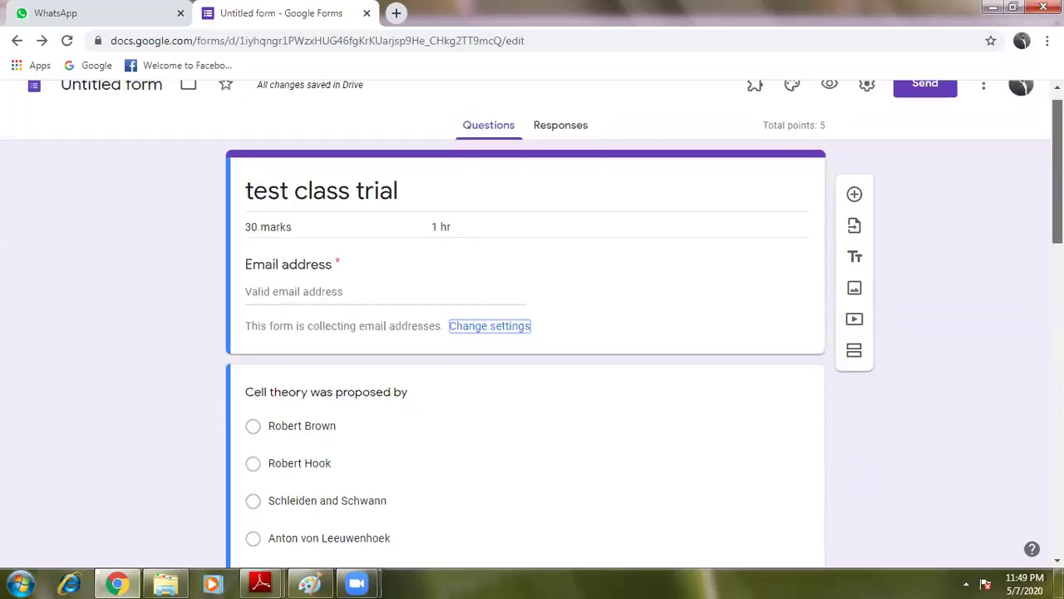
scroll(1029, 278, "up", 1)
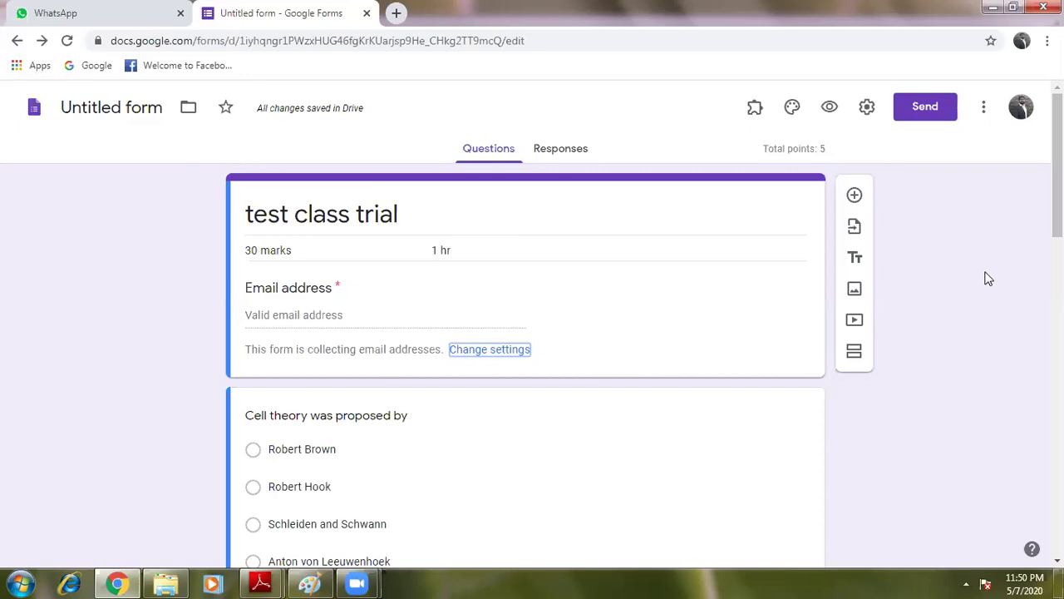
scroll(1058, 167, "down", 1)
scroll(533, 324, "down", 2)
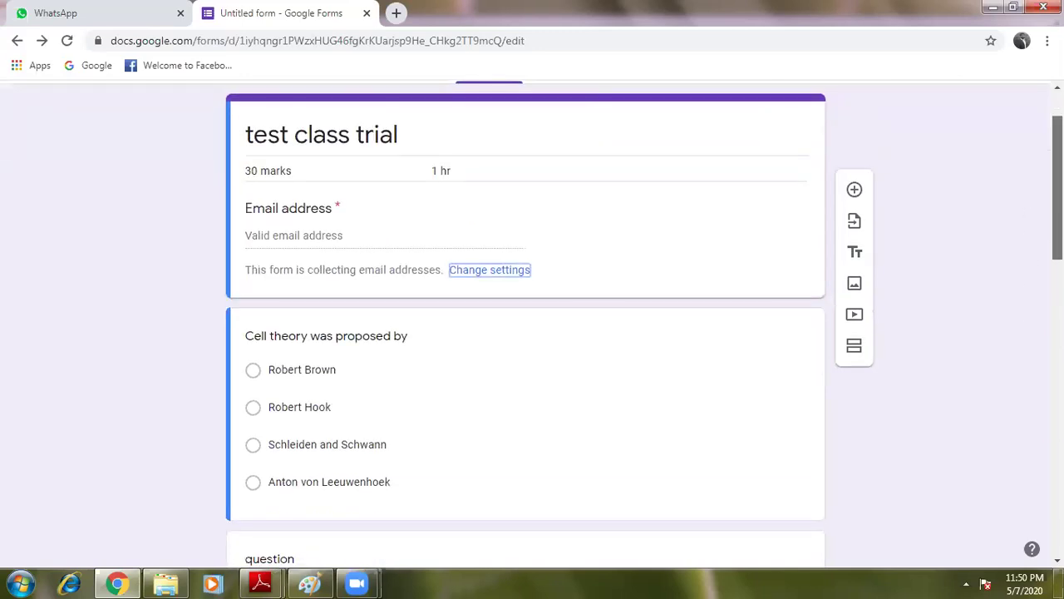
scroll(380, 549, "down", 1)
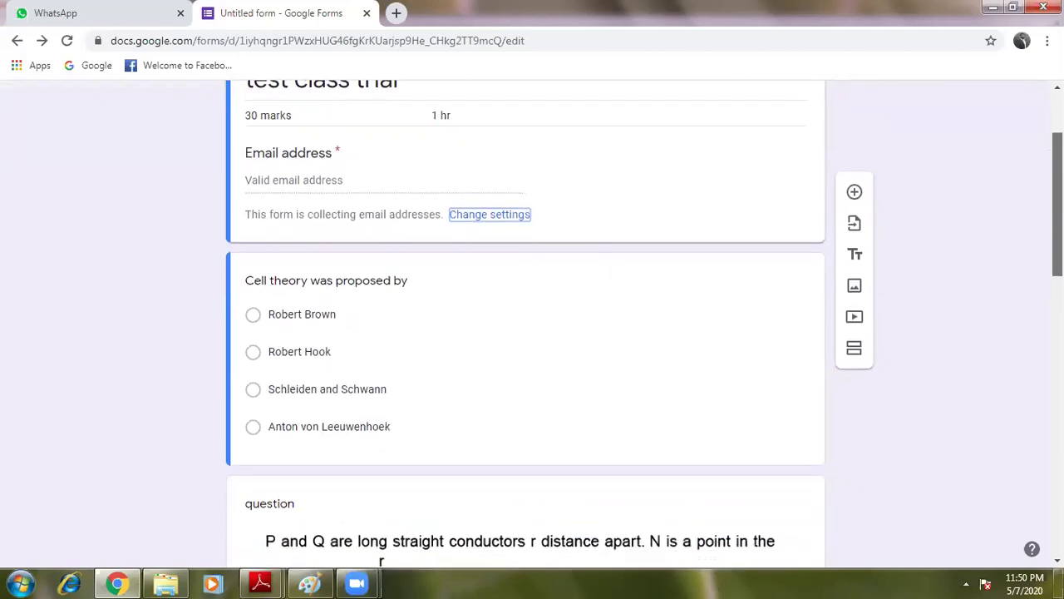
scroll(380, 564, "up", 3)
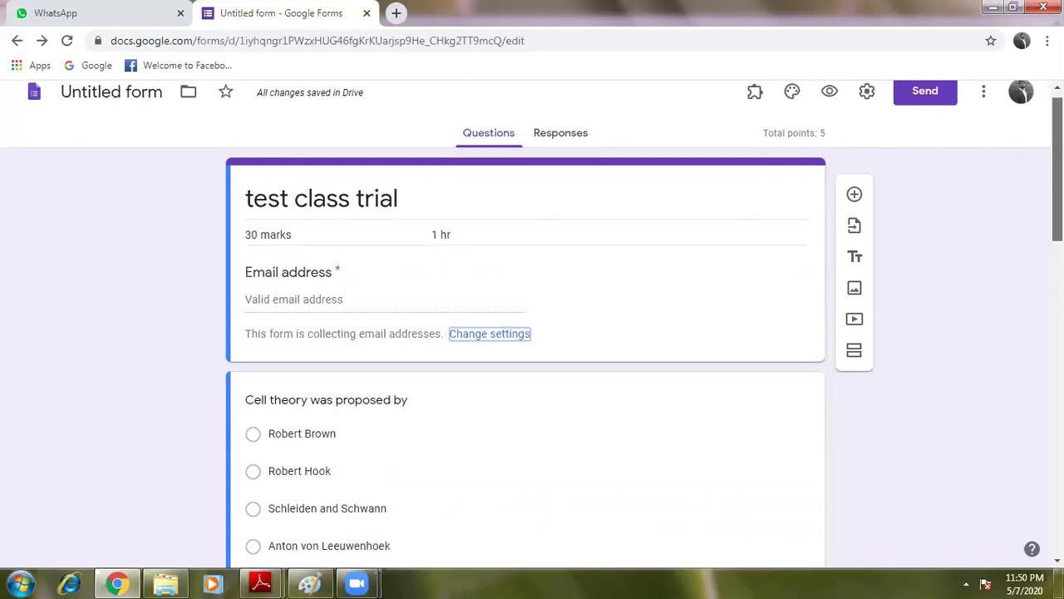
scroll(532, 324, "down", 10)
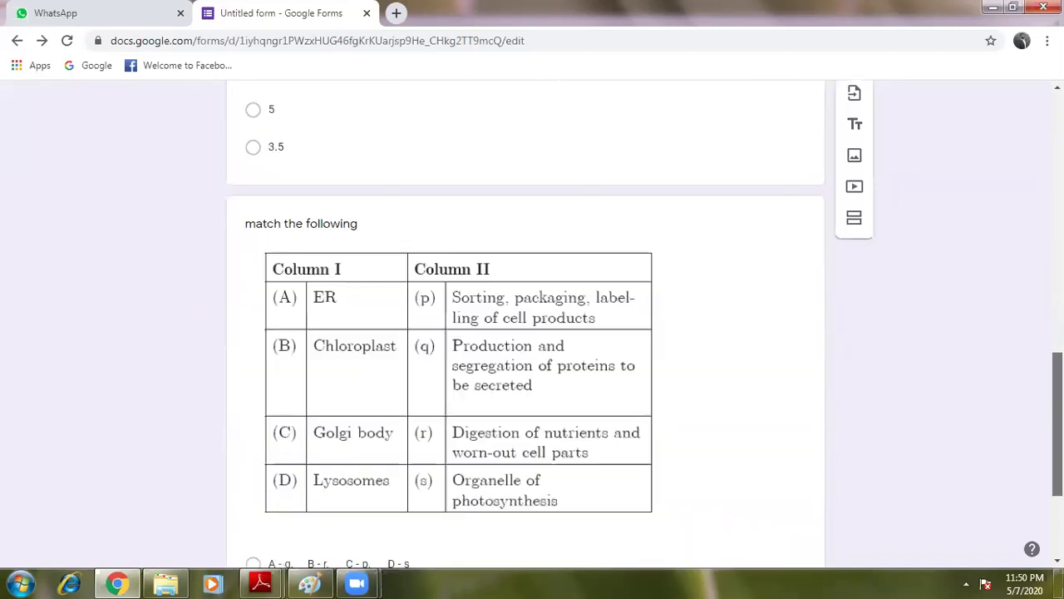
Add a question titled "question paper" directly below the form's title and email section.
scroll(532, 324, "up", 10)
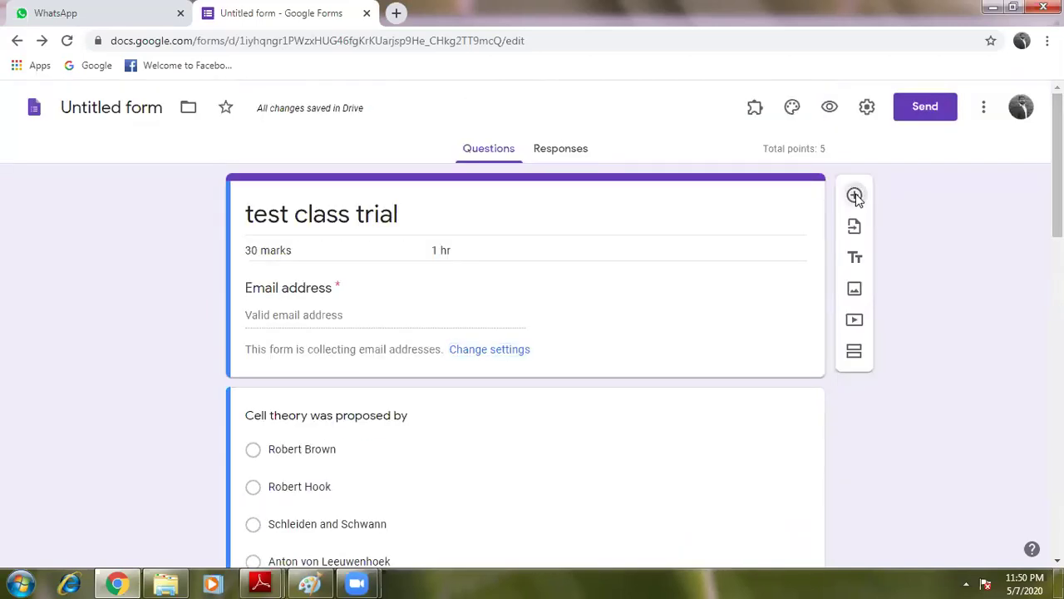
left_click(855, 197)
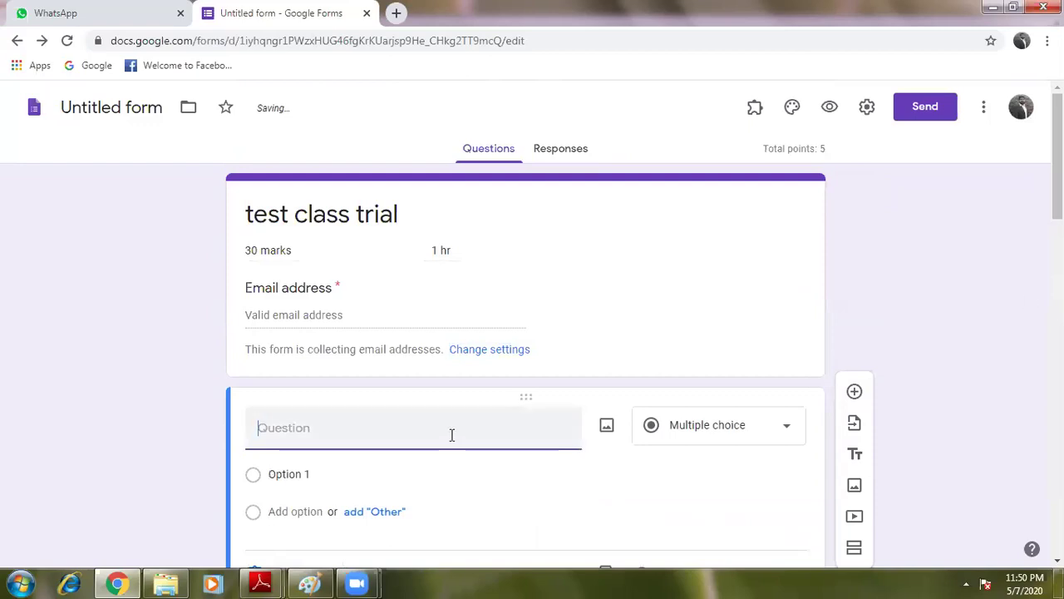
type("question paper")
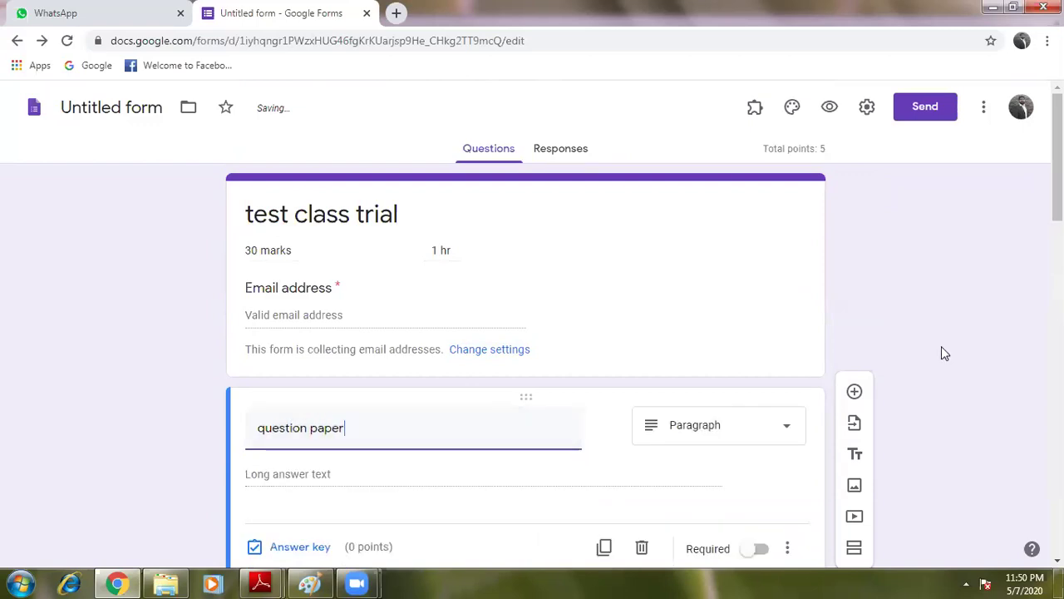
left_click(942, 352)
scroll(758, 337, "down", 2)
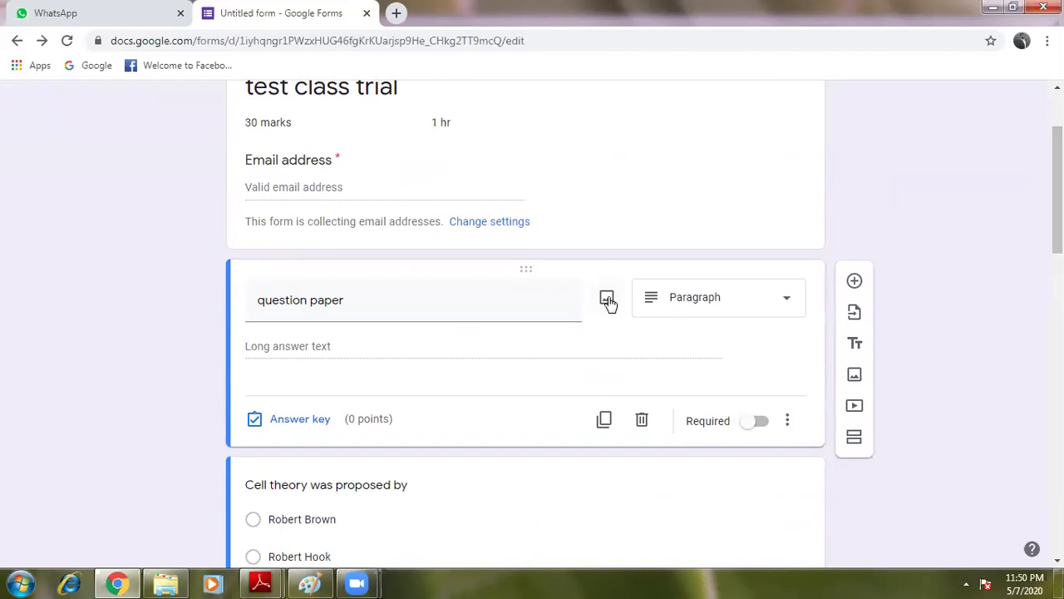
Start inserting an image into the question, then switch to Adobe Reader and snapshot questions 1 to 8 on page 1 of 2014_sp_12_physics_04.pdf.
left_click(608, 301)
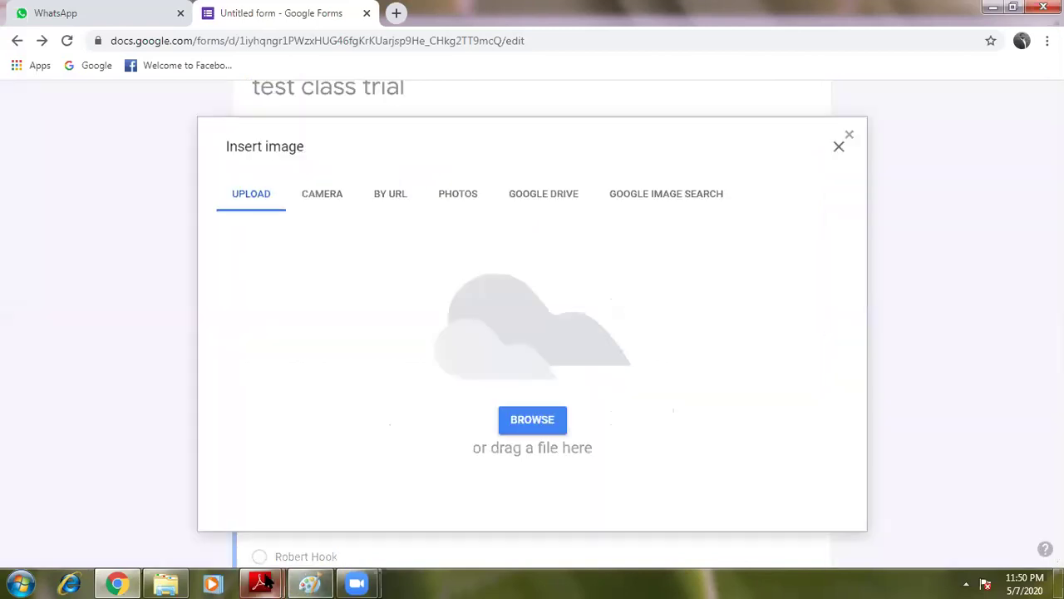
mouse_move(262, 582)
left_click(209, 527)
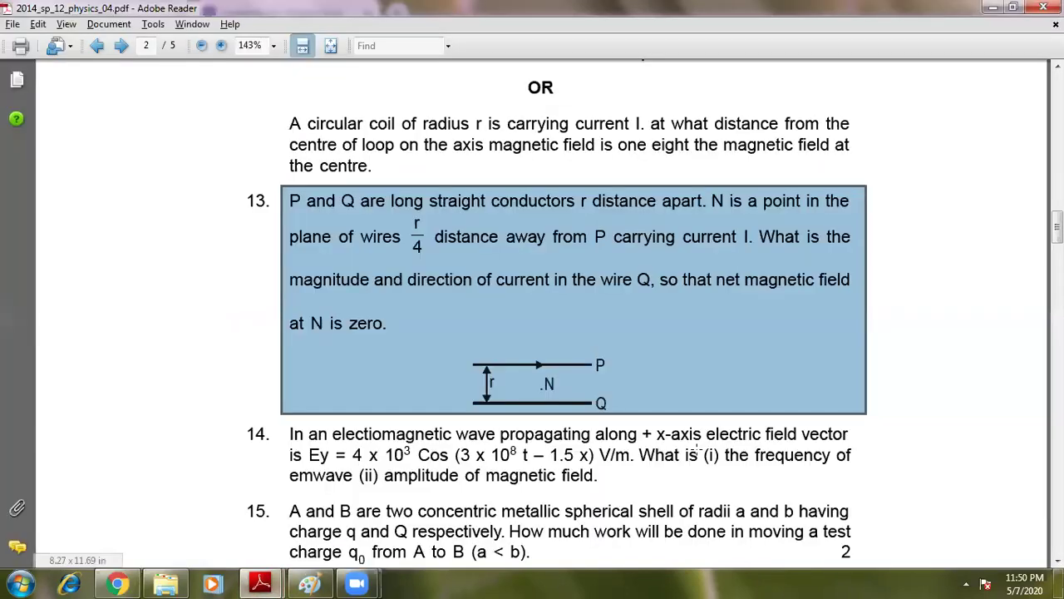
left_click(988, 434)
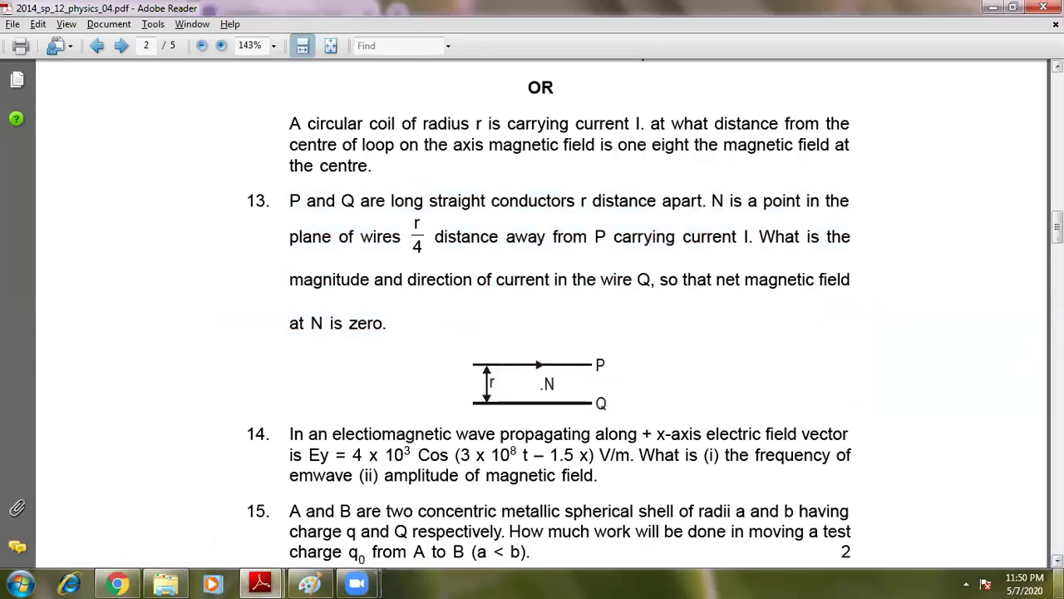
scroll(541, 316, "down", 2)
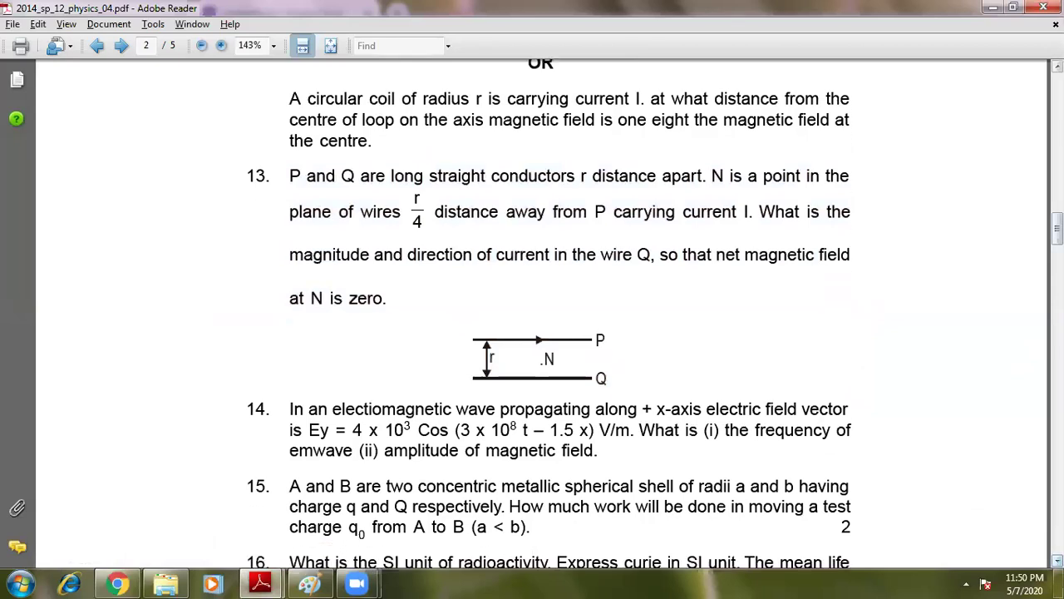
scroll(540, 316, "up", 15)
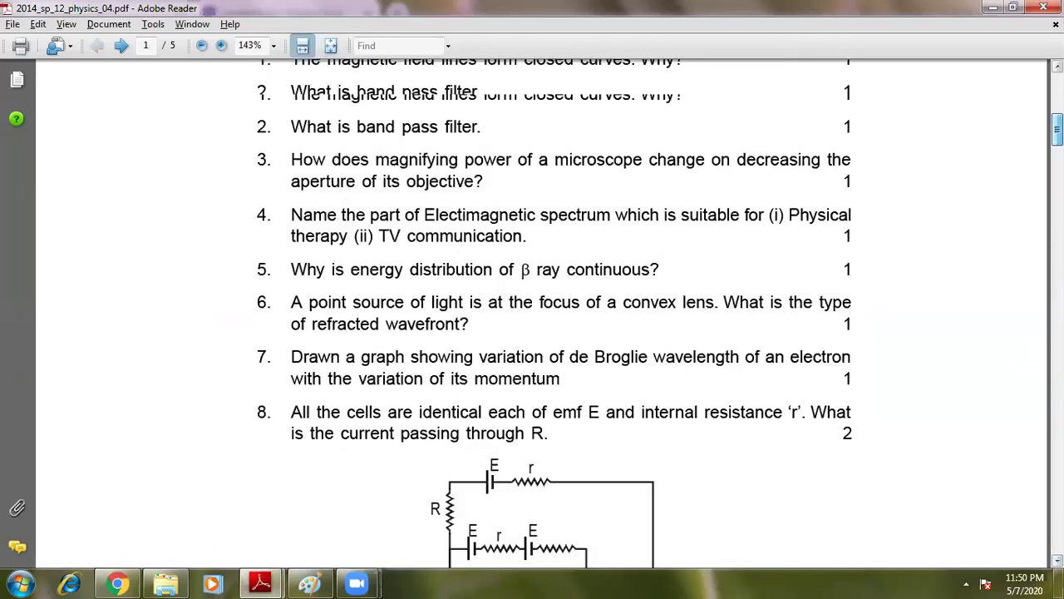
scroll(541, 316, "up", 2)
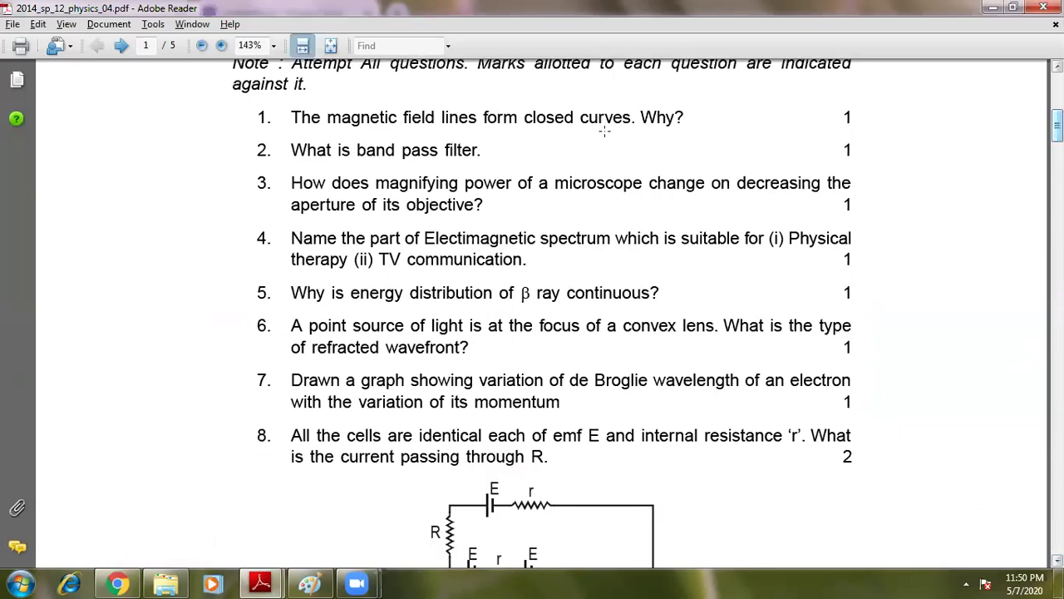
left_click_drag(247, 106, 865, 473)
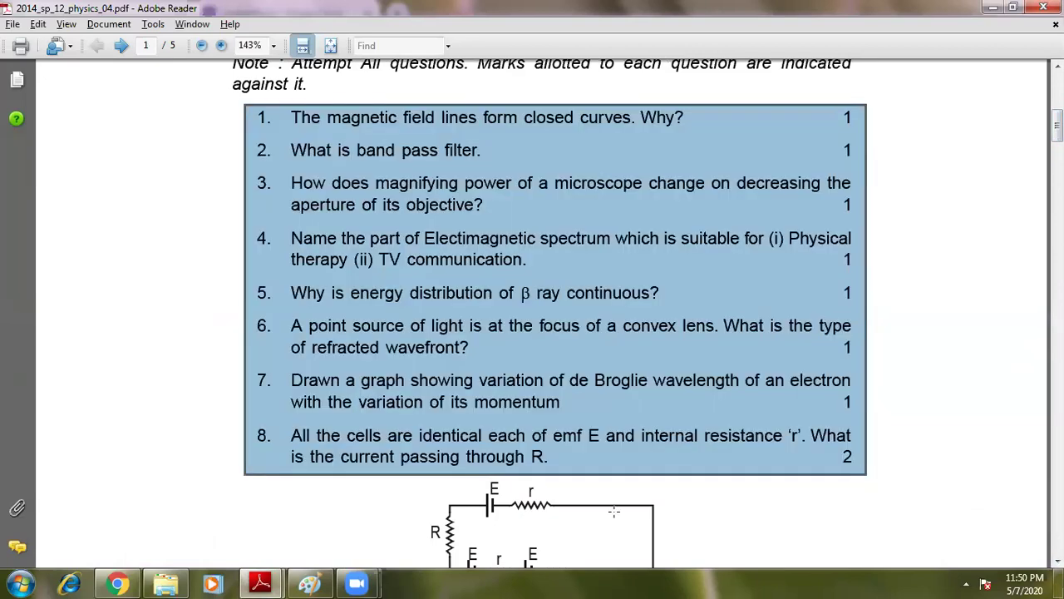
Switch to Paint, replace the matching table with the copied physics questions, and save the picture as Untitled.png.
left_click(310, 582)
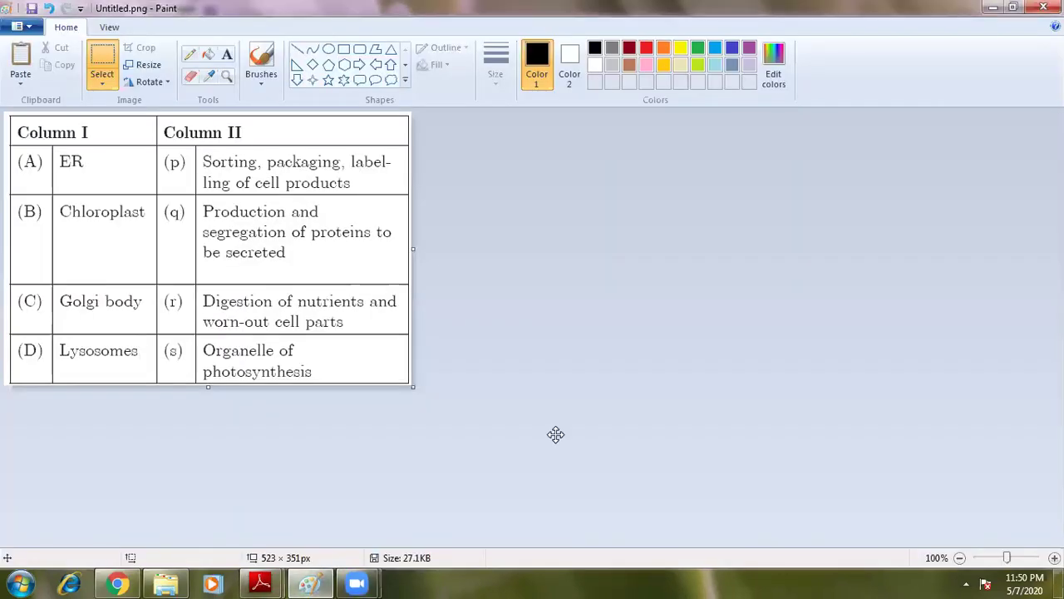
key("ctrl+v")
key("ctrl+s")
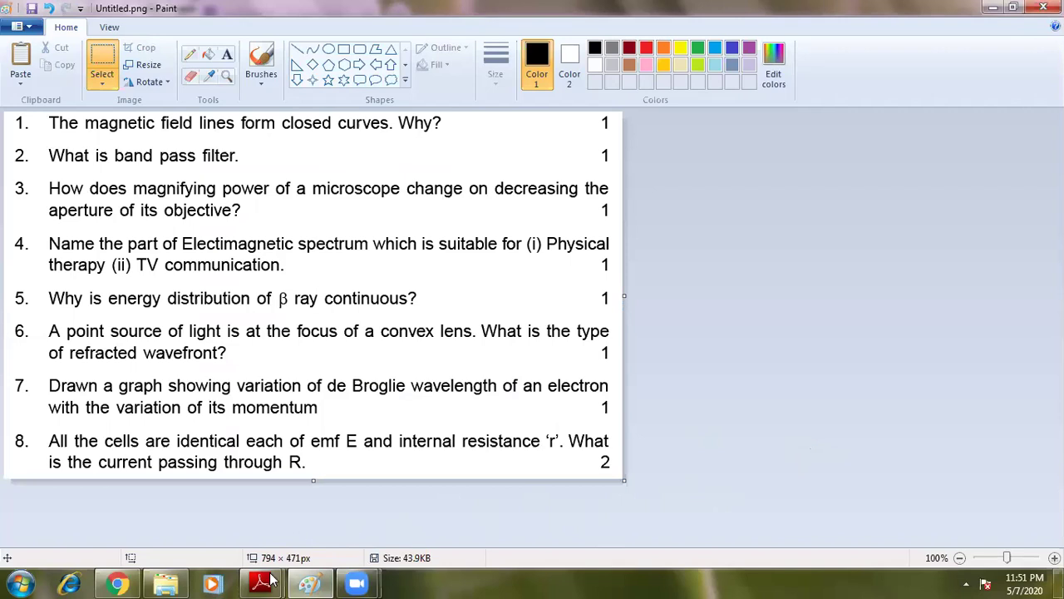
Return to the form in Chrome and upload Untitled.png from Downloads as the image of the "question paper" question.
left_click(119, 583)
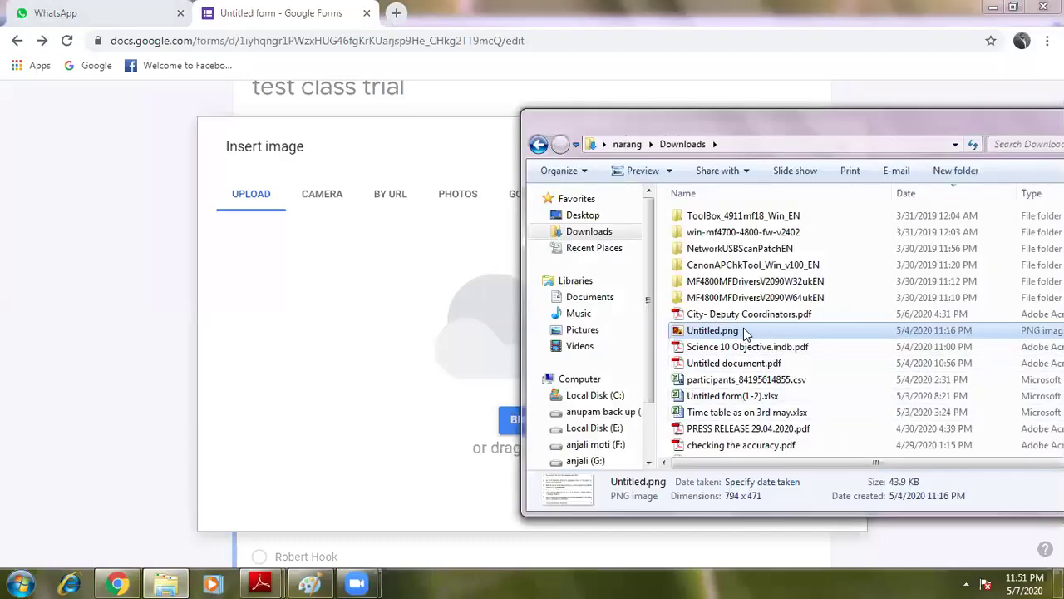
left_click_drag(743, 330, 427, 402)
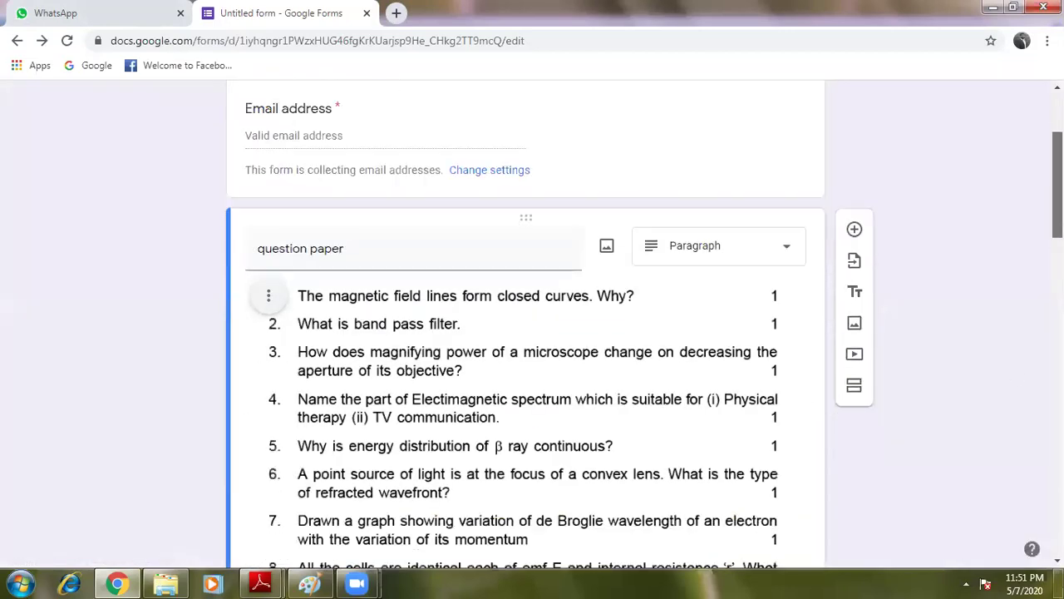
scroll(533, 324, "down", 2)
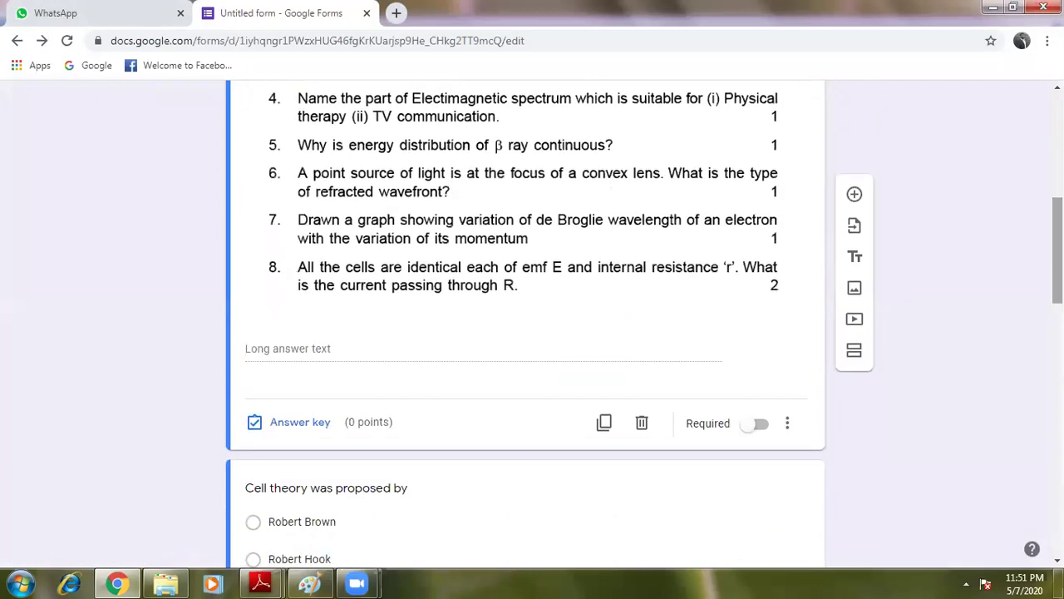
Change the "question paper" question's type to File upload and agree to let respondents upload files to Drive.
scroll(729, 213, "up", 3)
left_click(730, 213)
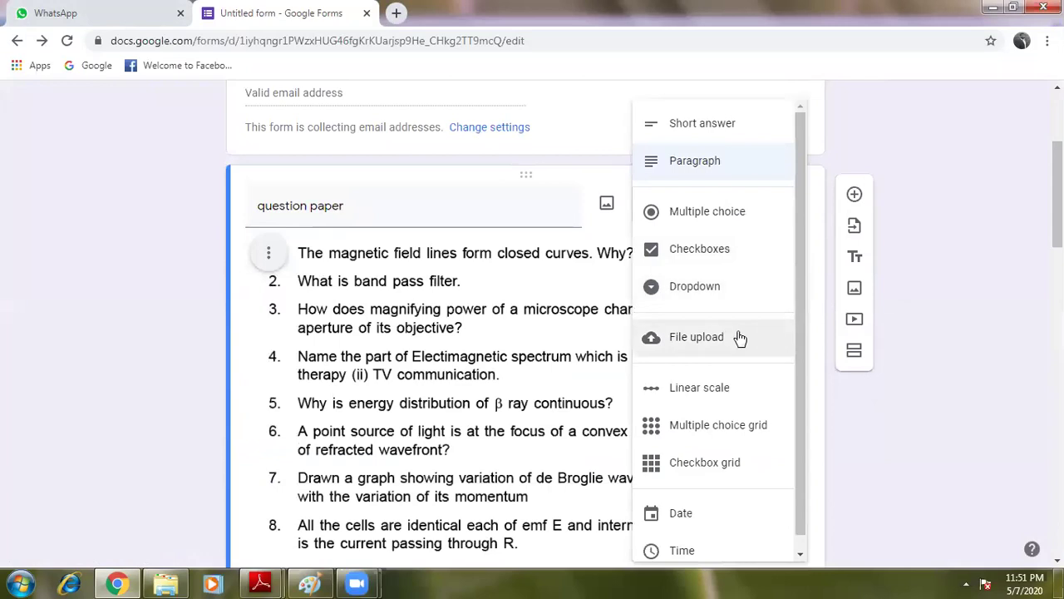
left_click(716, 341)
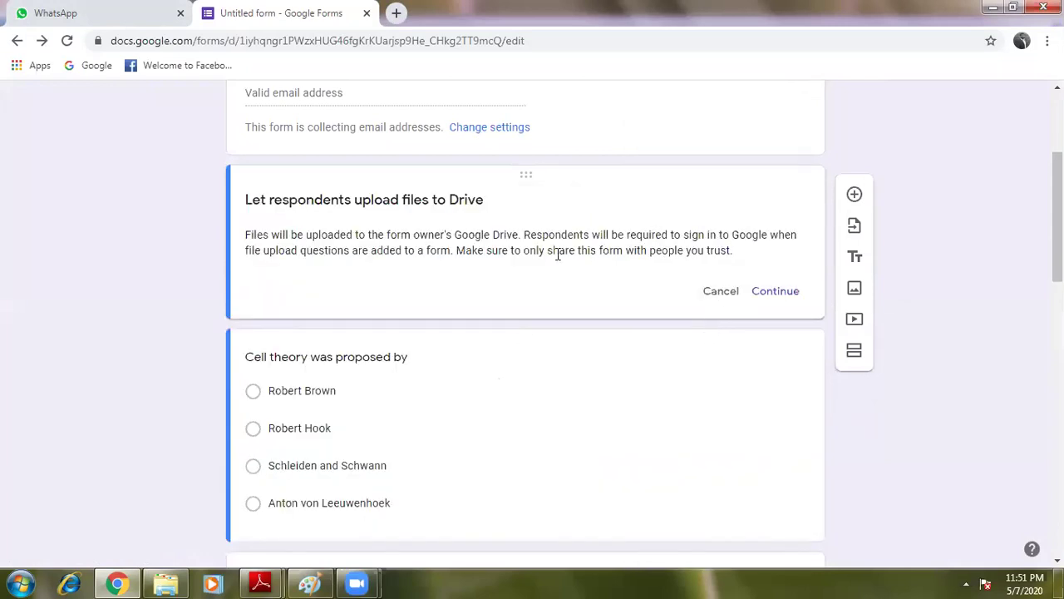
left_click(771, 291)
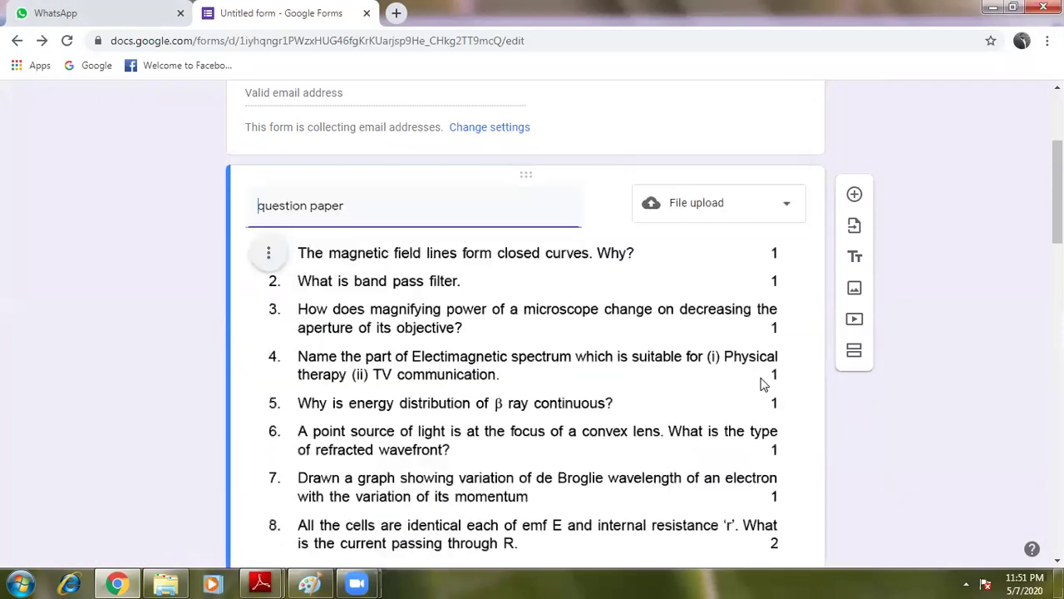
Set the upload question's maximum file size to 100 MB and enable allowing only specific file types.
scroll(439, 328, "down", 4)
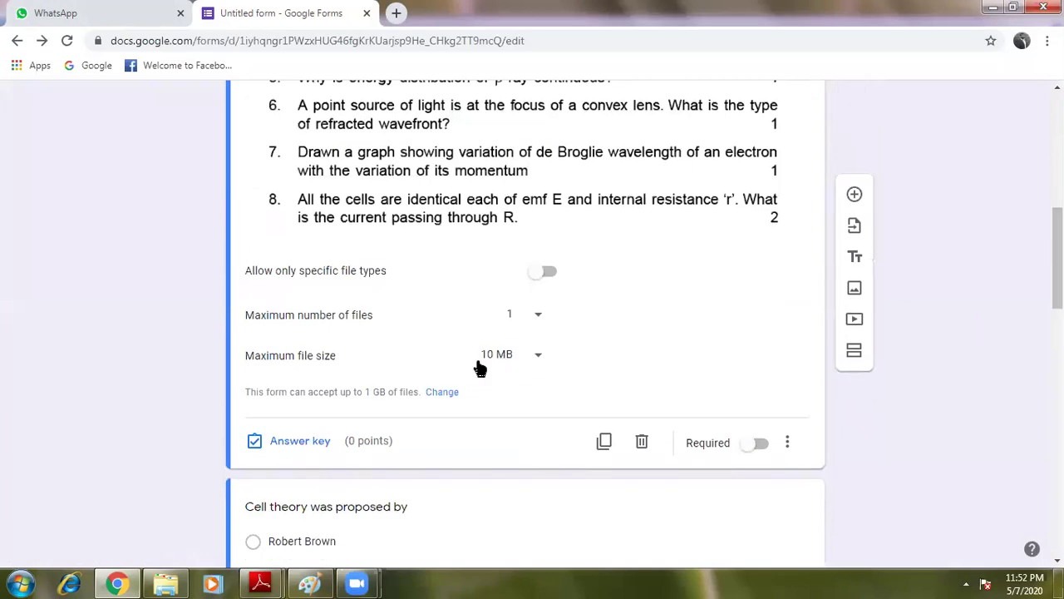
left_click(527, 357)
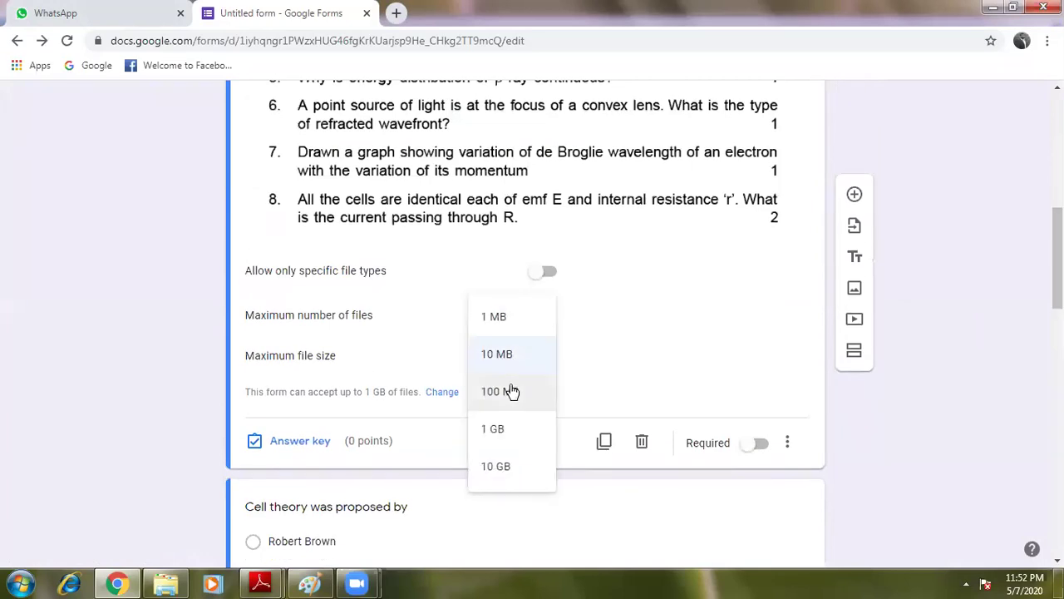
left_click(509, 391)
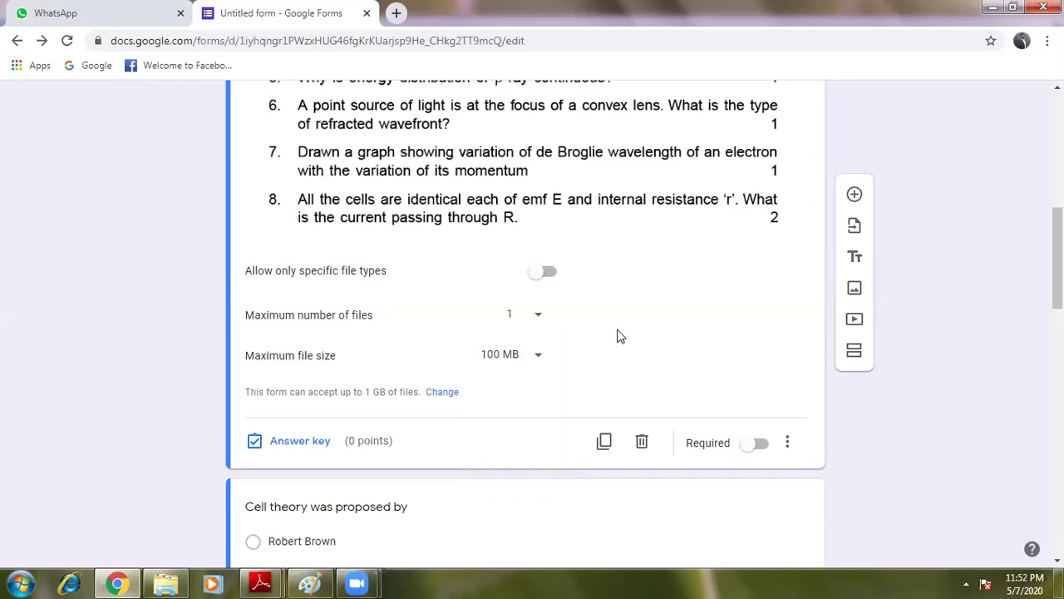
left_click(545, 272)
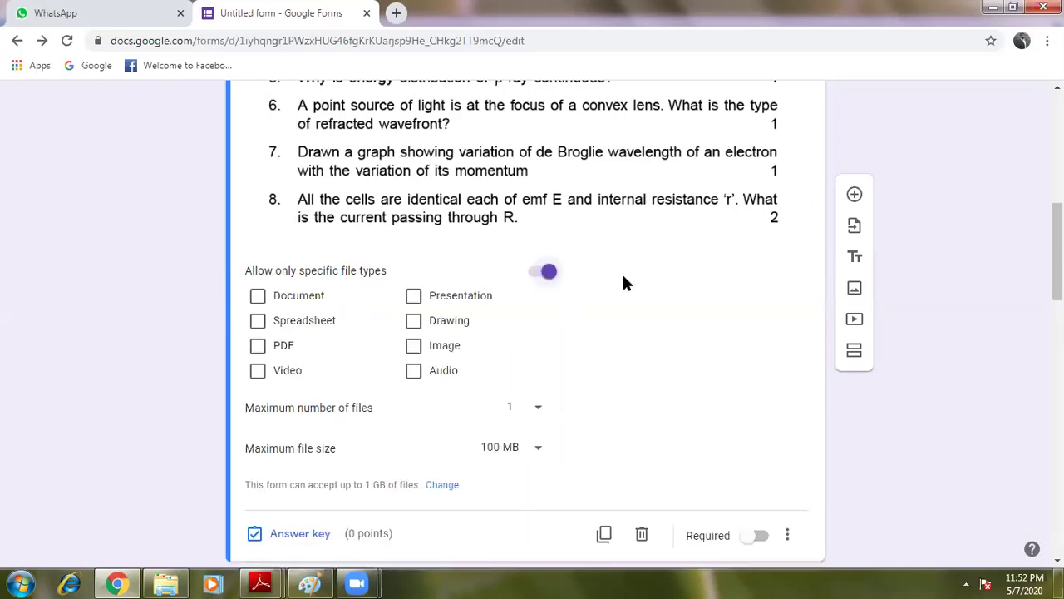